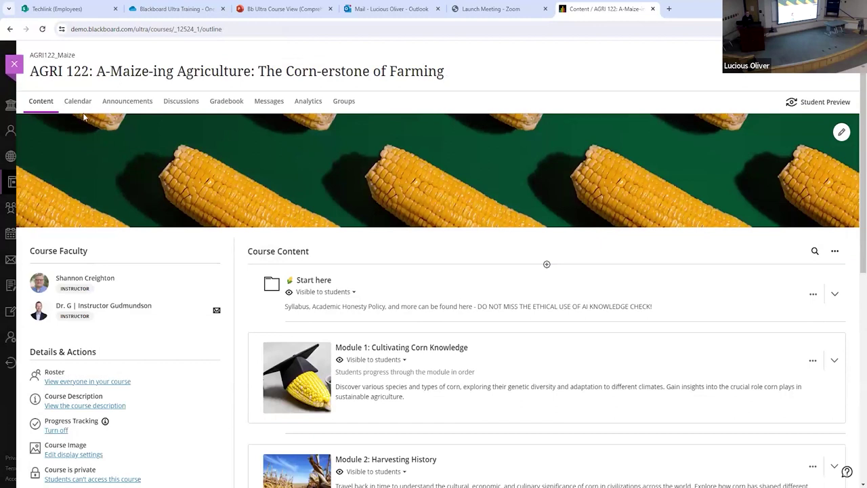
Step: Show the AGRI 122 course calendar for February 9, 2024, and bring up its add options
{"action": "left_click", "coordinate": [78, 102]}
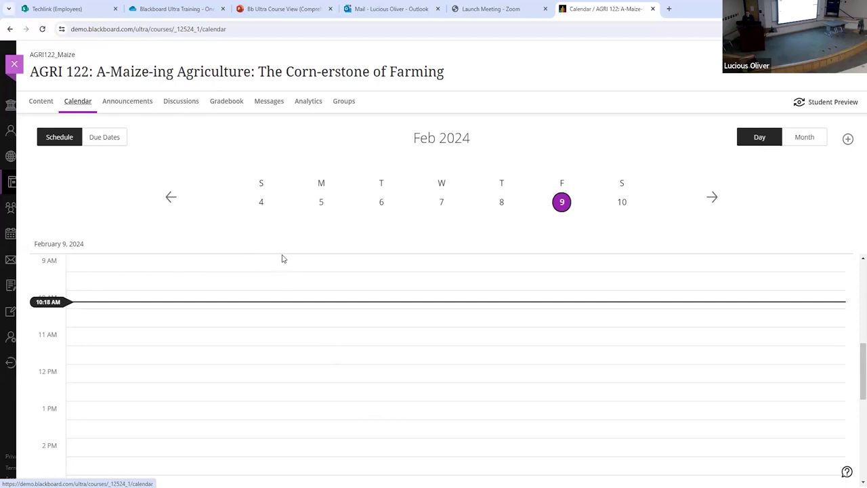
{"action": "left_click", "coordinate": [847, 139]}
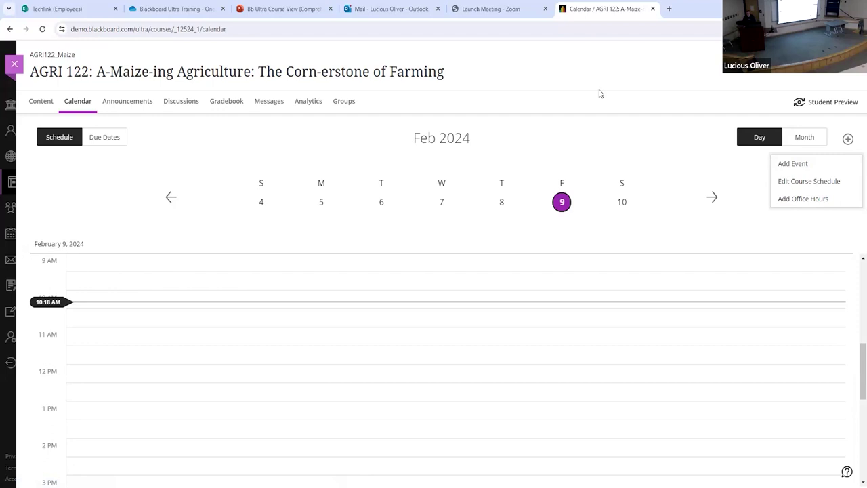
Step: Dismiss the calendar add options and view the course's 2 posted announcements
{"action": "left_click", "coordinate": [564, 143]}
{"action": "left_click", "coordinate": [136, 101]}
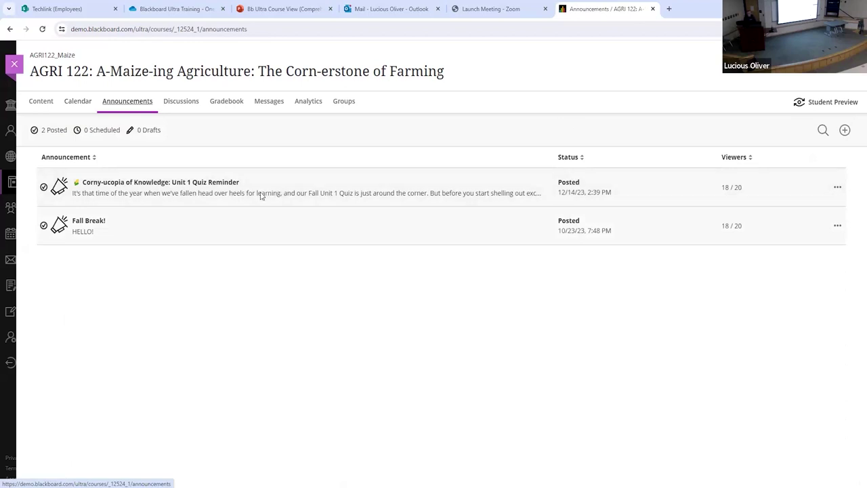
{"action": "left_click", "coordinate": [845, 131]}
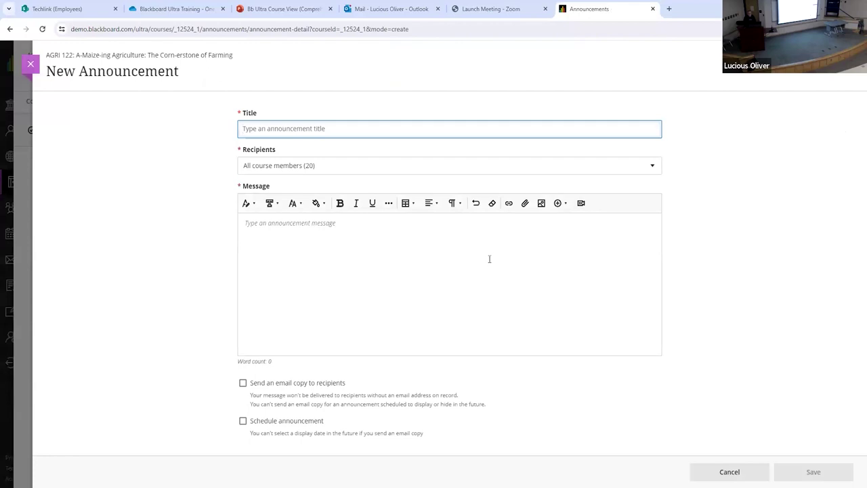
{"action": "left_click", "coordinate": [568, 166]}
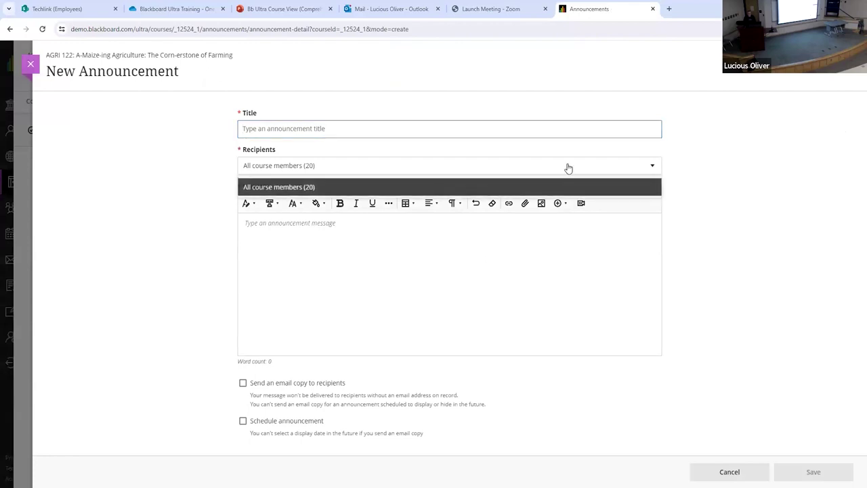
{"action": "left_click", "coordinate": [566, 188]}
{"action": "left_click", "coordinate": [547, 261]}
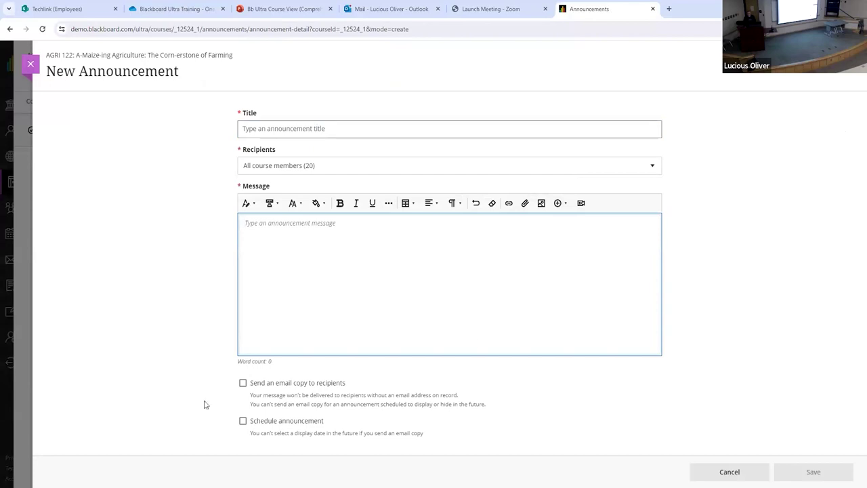
{"action": "left_click", "coordinate": [242, 421]}
{"action": "scroll", "coordinate": [110, 333], "scroll_direction": "down", "scroll_amount": 1}
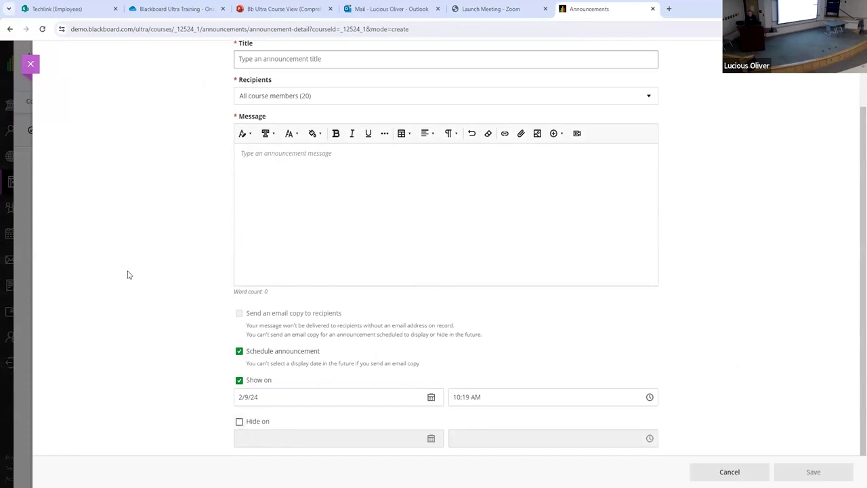
{"action": "scroll", "coordinate": [122, 269], "scroll_direction": "up", "scroll_amount": 1}
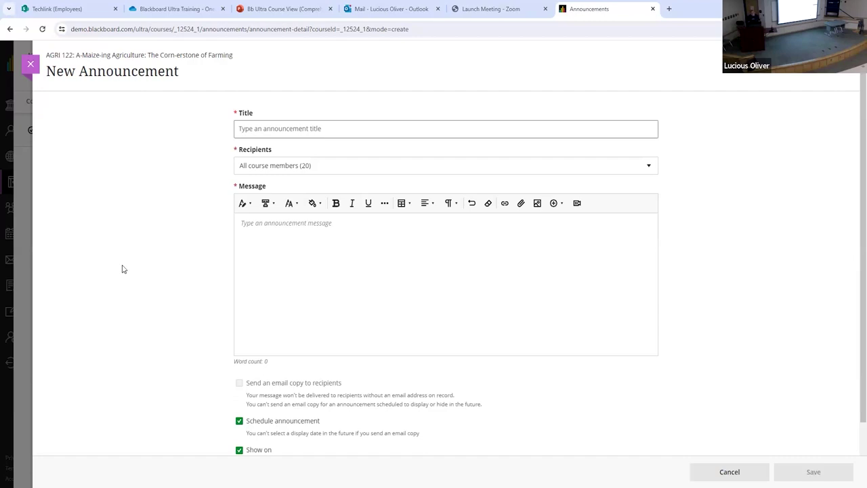
{"action": "key", "text": "Escape"}
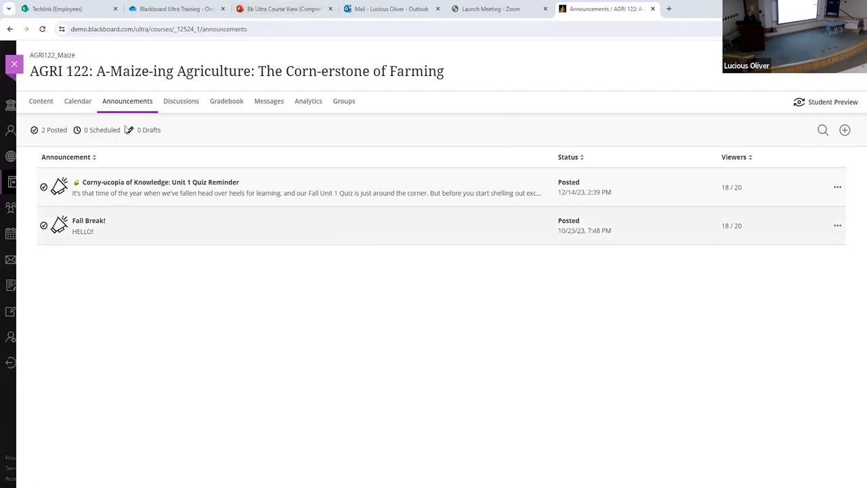
{"action": "left_click", "coordinate": [98, 182]}
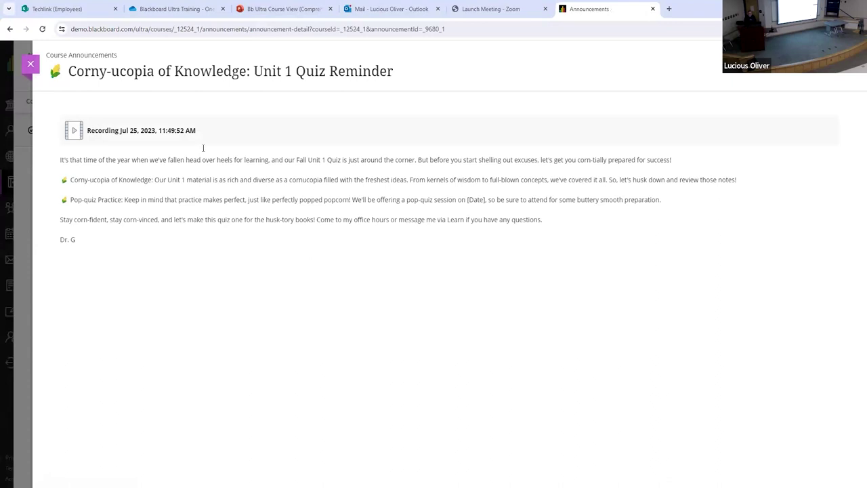
{"action": "left_click", "coordinate": [31, 64]}
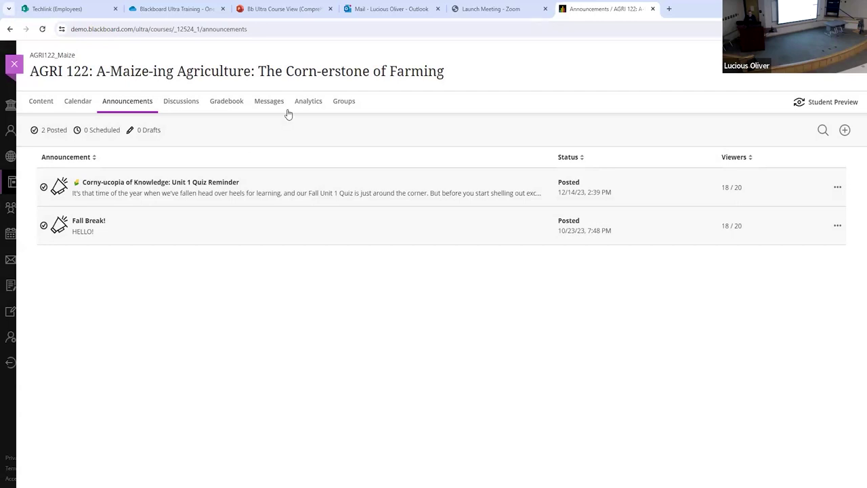
Step: Visit Discussions, cancel a new discussion, then view the Gradebook and the empty Messages page
{"action": "left_click", "coordinate": [185, 108]}
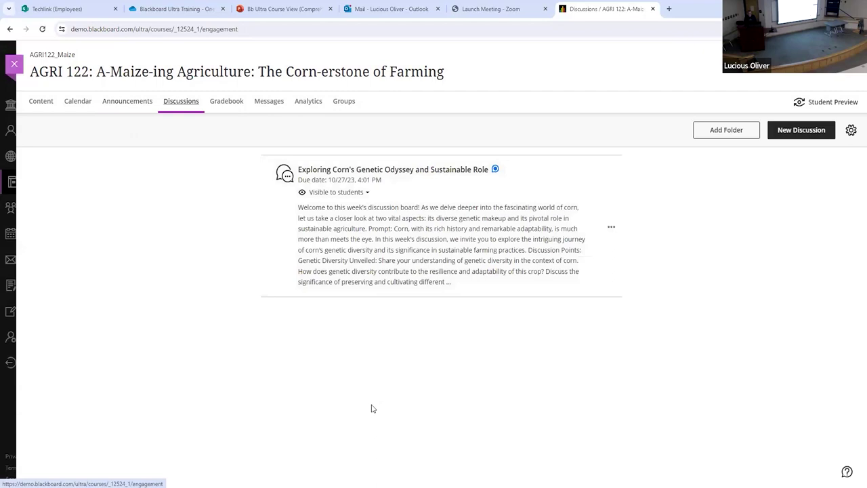
{"action": "left_click", "coordinate": [799, 131]}
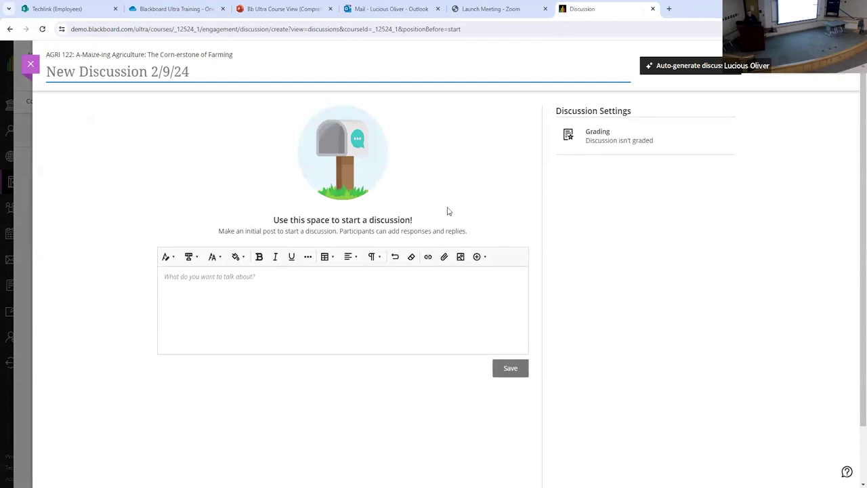
{"action": "left_click", "coordinate": [30, 63]}
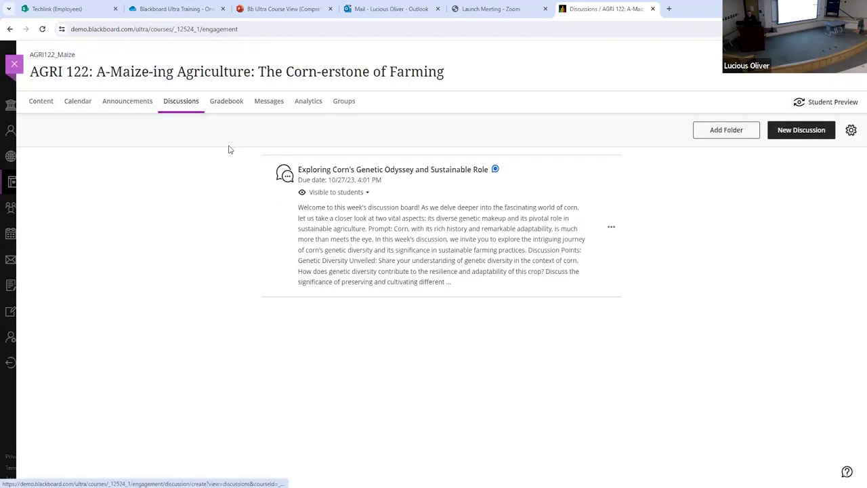
{"action": "left_click", "coordinate": [230, 101]}
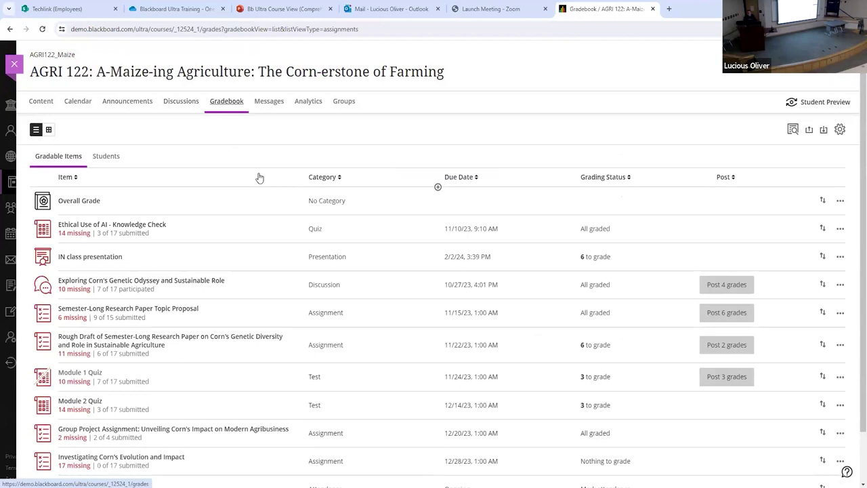
{"action": "left_click", "coordinate": [268, 103]}
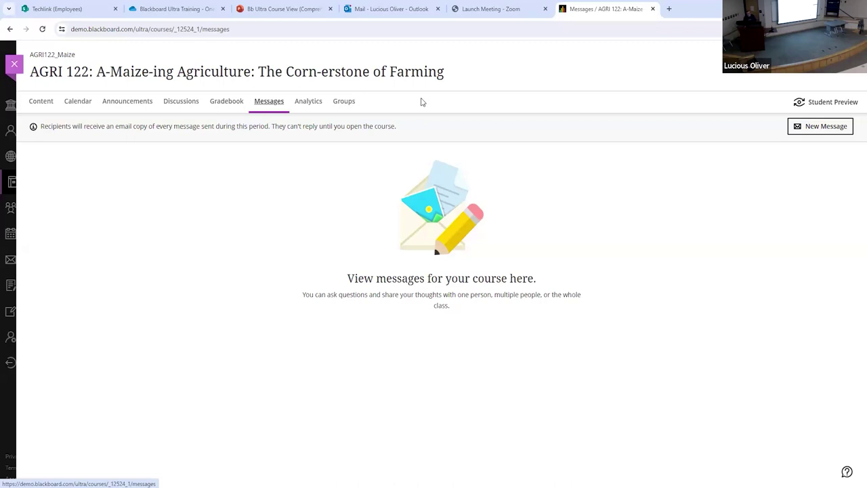
Step: Show the Course Activity analytics report with each student's grade, missed due dates and last access
{"action": "left_click", "coordinate": [316, 99]}
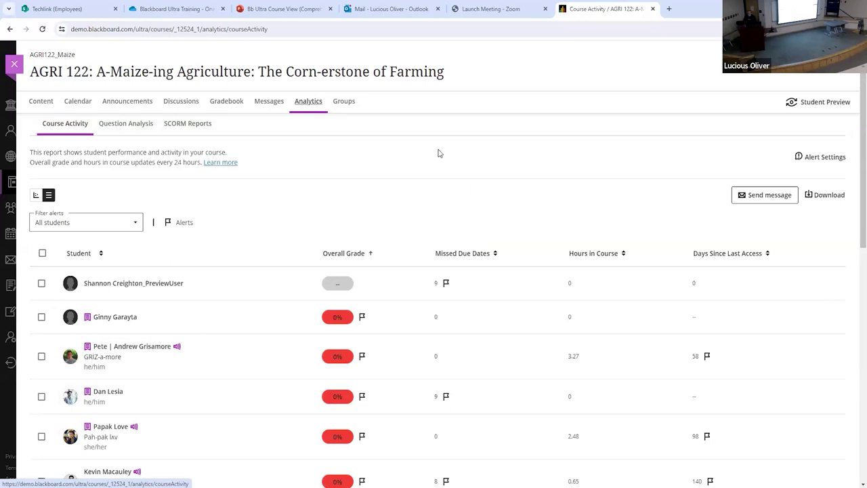
Step: Review the Course Activity table and bring up Alert Settings: 70% grade, 3 missed due dates, 7 days
{"action": "scroll", "coordinate": [445, 156], "scroll_direction": "down", "scroll_amount": 2}
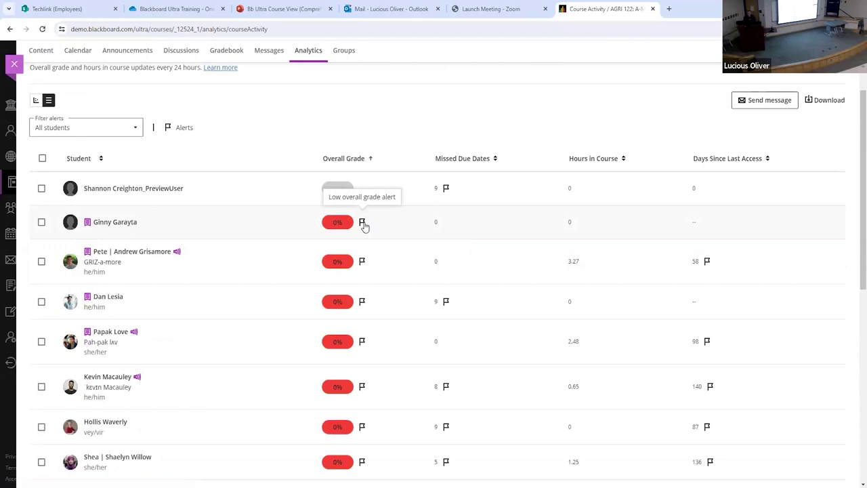
{"action": "scroll", "coordinate": [501, 198], "scroll_direction": "up", "scroll_amount": 2}
{"action": "left_click", "coordinate": [825, 157]}
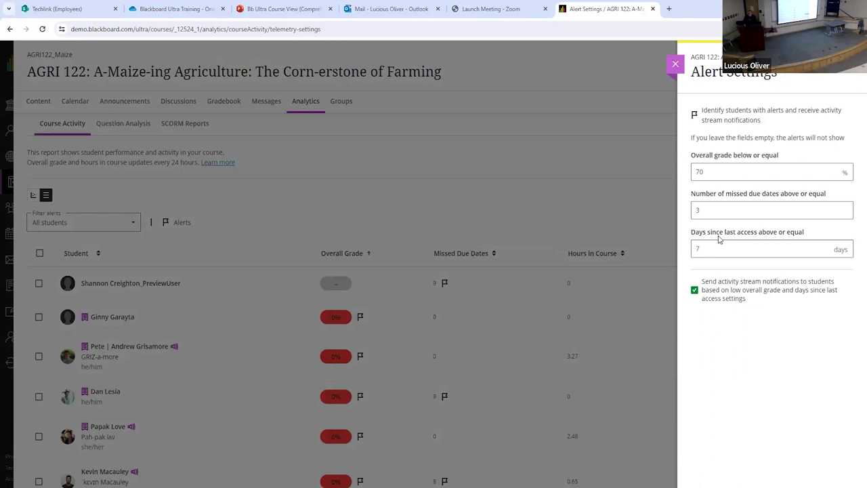
{"action": "left_click", "coordinate": [759, 208]}
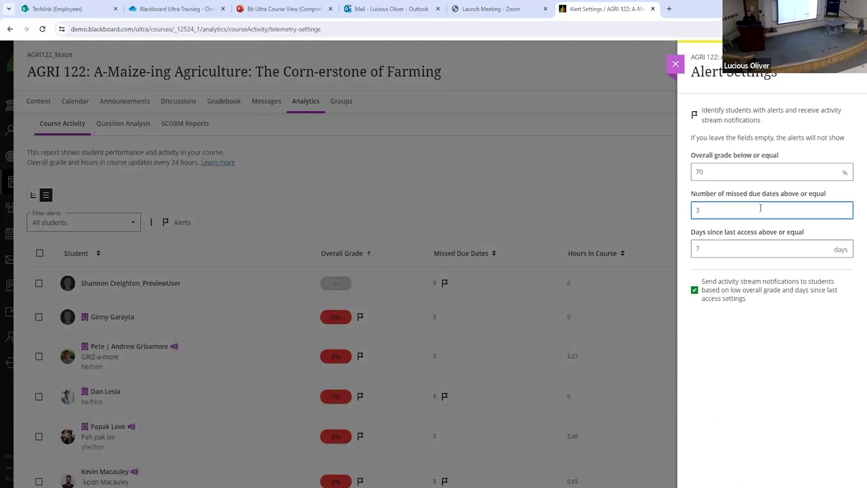
Step: Change the missed due dates alert threshold from 3 to 1 and return to the report
{"action": "key", "text": "BackSpace"}
{"action": "type", "text": "1"}
{"action": "left_click", "coordinate": [735, 247]}
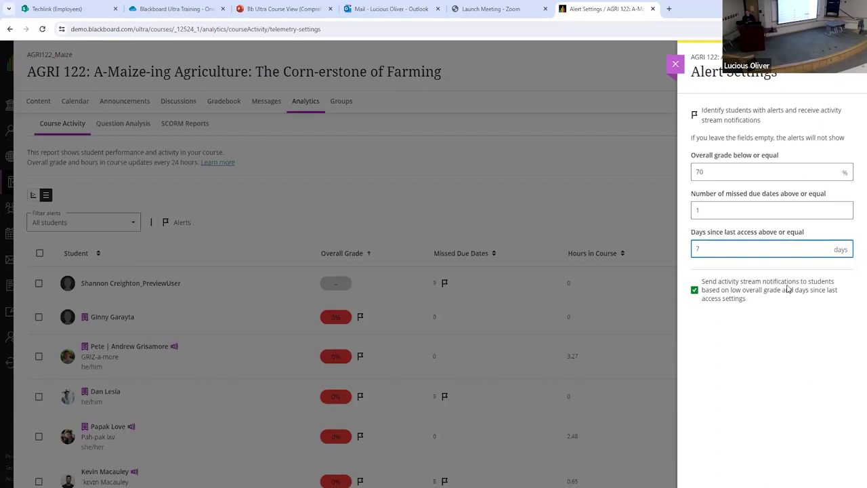
{"action": "left_click", "coordinate": [677, 66]}
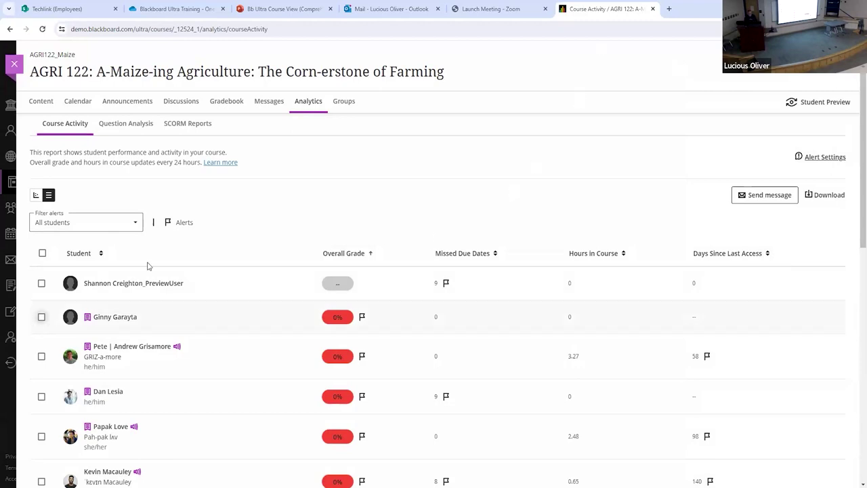
Step: Sort the Course Activity report by Days Since Last Access in descending order
{"action": "scroll", "coordinate": [193, 329], "scroll_direction": "down", "scroll_amount": 1}
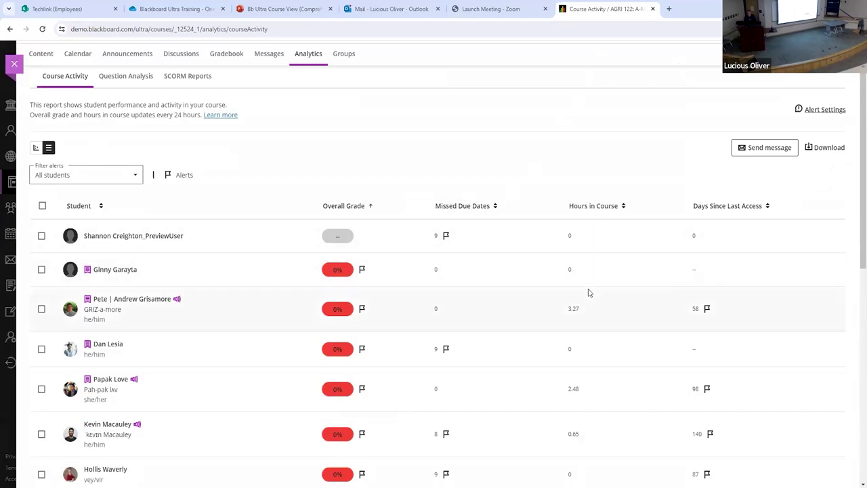
{"action": "scroll", "coordinate": [616, 285], "scroll_direction": "down", "scroll_amount": 2}
{"action": "scroll", "coordinate": [619, 291], "scroll_direction": "up", "scroll_amount": 3}
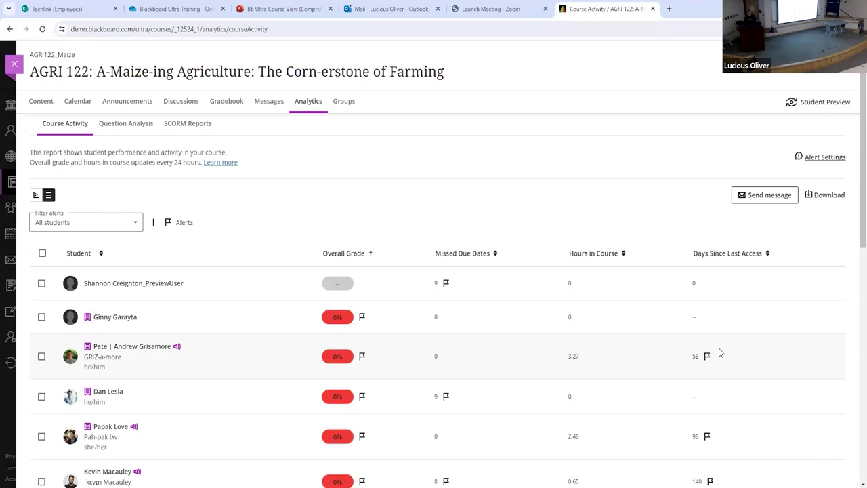
{"action": "scroll", "coordinate": [725, 357], "scroll_direction": "down", "scroll_amount": 3}
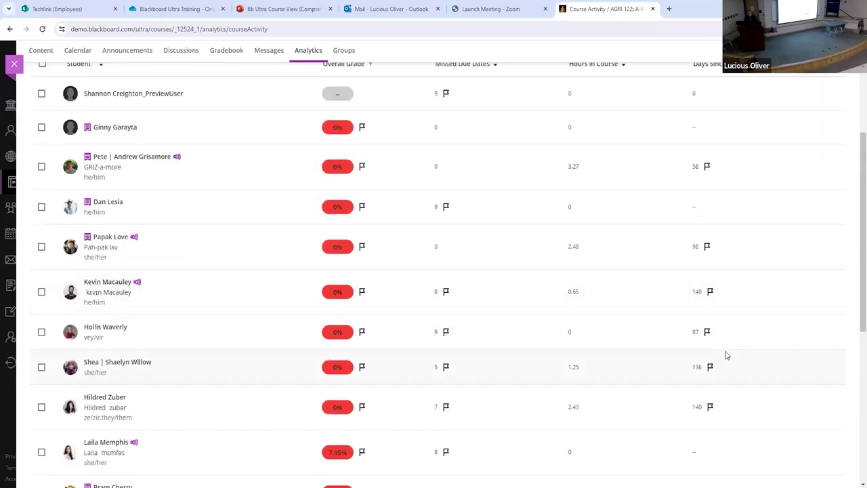
{"action": "scroll", "coordinate": [731, 196], "scroll_direction": "up", "scroll_amount": 3}
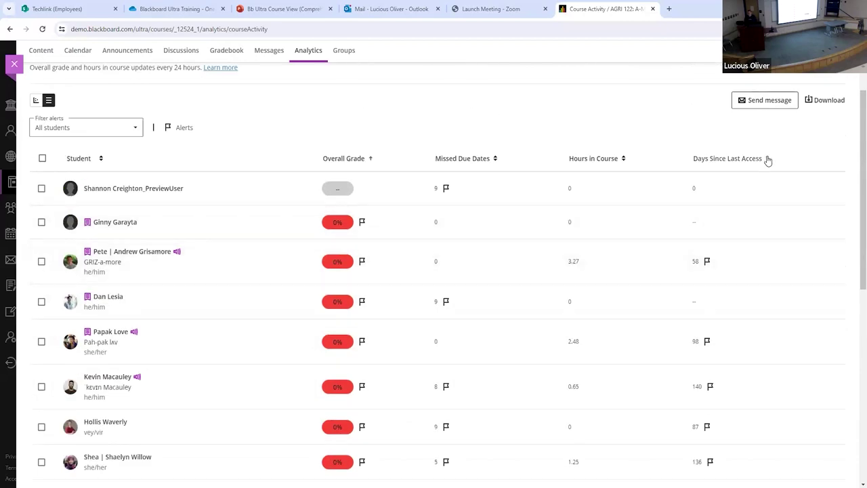
{"action": "left_click", "coordinate": [767, 159]}
{"action": "left_click", "coordinate": [767, 159]}
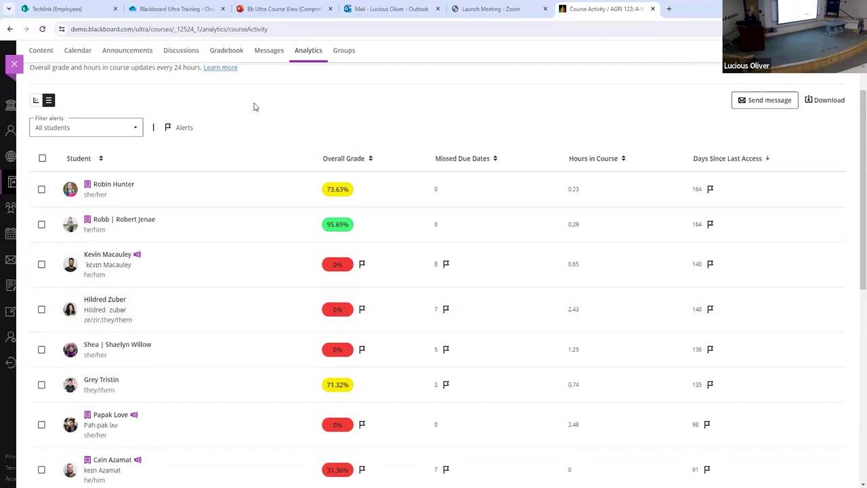
{"action": "left_click", "coordinate": [103, 133]}
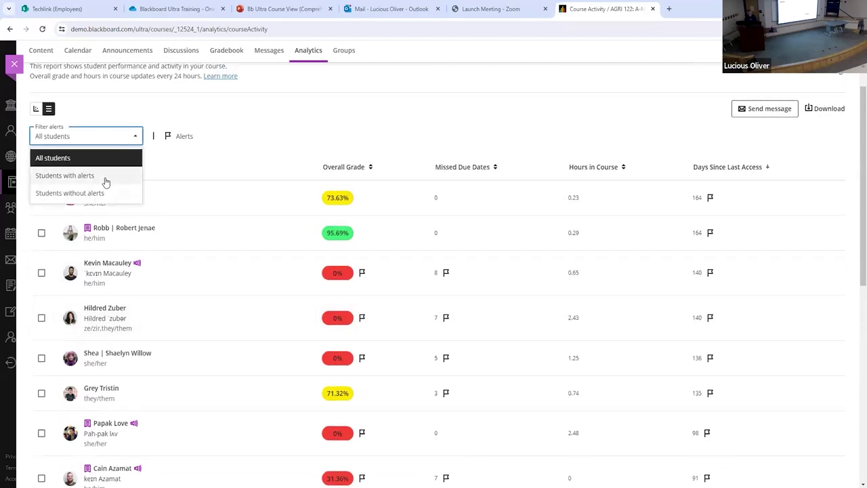
Step: Filter the report to students with alerts, then to students without alerts, which returns none
{"action": "left_click", "coordinate": [105, 179]}
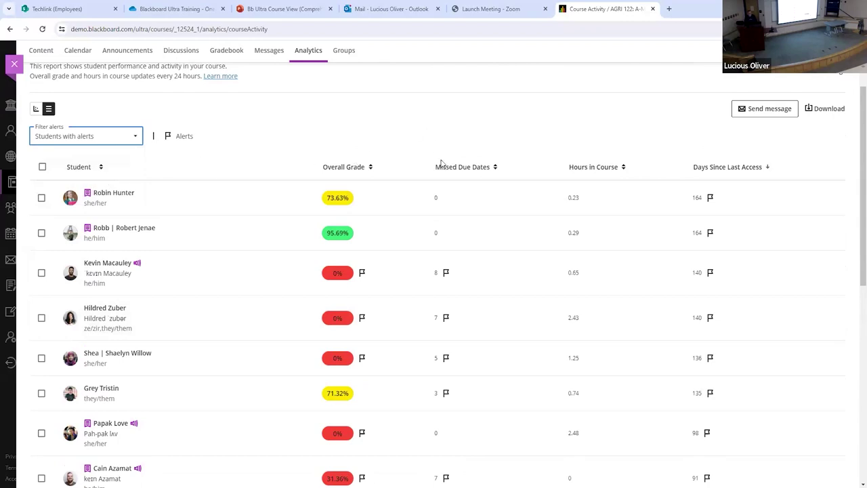
{"action": "scroll", "coordinate": [485, 308], "scroll_direction": "down", "scroll_amount": 4}
{"action": "scroll", "coordinate": [483, 306], "scroll_direction": "down", "scroll_amount": 2}
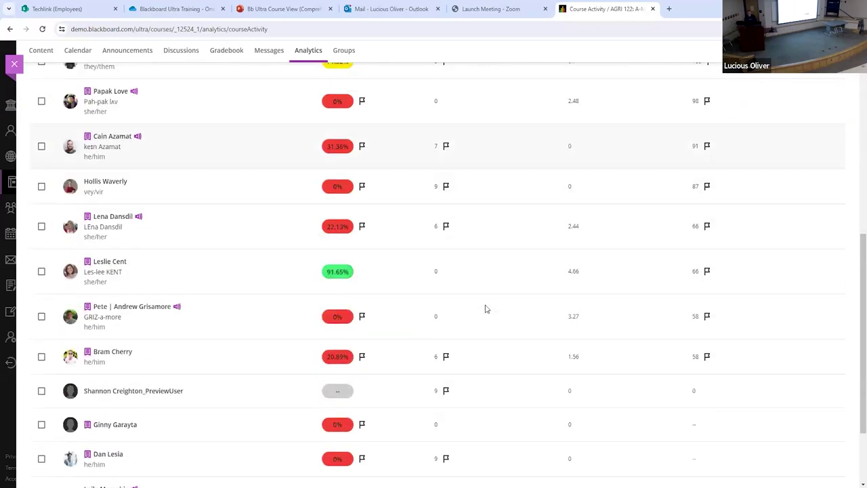
{"action": "scroll", "coordinate": [483, 305], "scroll_direction": "up", "scroll_amount": 8}
{"action": "left_click", "coordinate": [130, 94]}
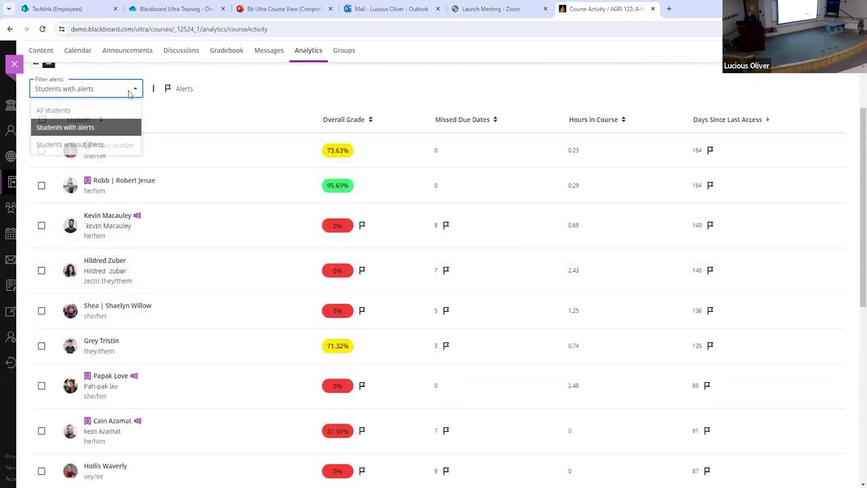
{"action": "left_click", "coordinate": [108, 145]}
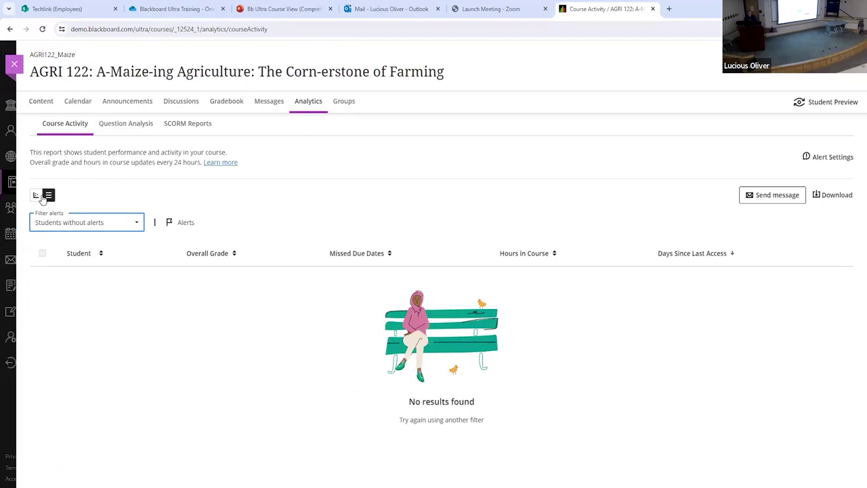
Step: Reset the alert filter to All students and display the report as a chart
{"action": "left_click", "coordinate": [105, 228]}
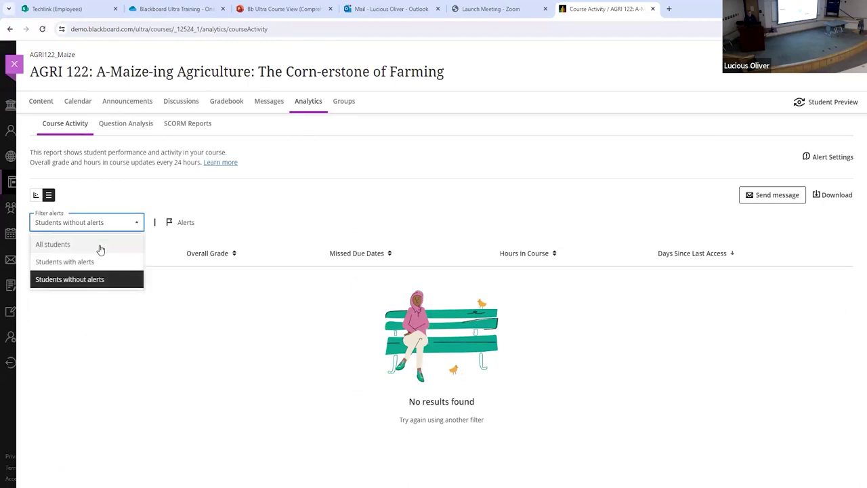
{"action": "left_click", "coordinate": [98, 248]}
{"action": "left_click", "coordinate": [35, 194]}
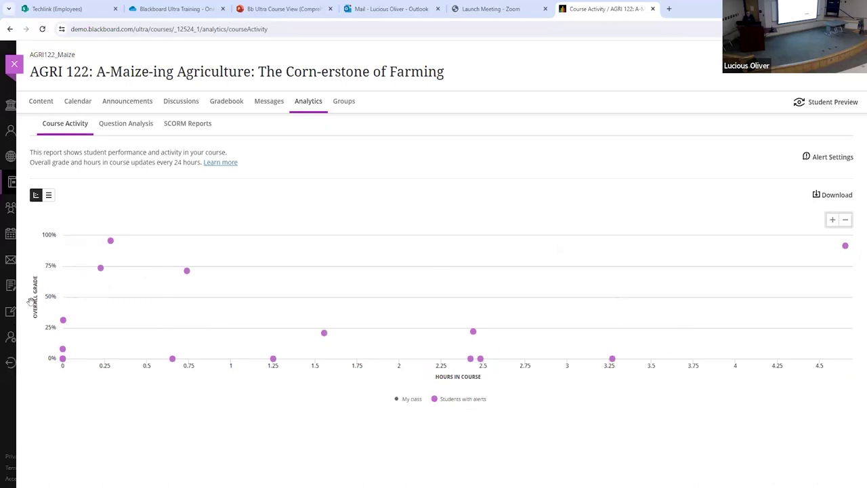
Step: Inspect one student's chart card: 95.7% grade, 0.29 hours, 164 days since access
{"action": "left_click", "coordinate": [110, 242]}
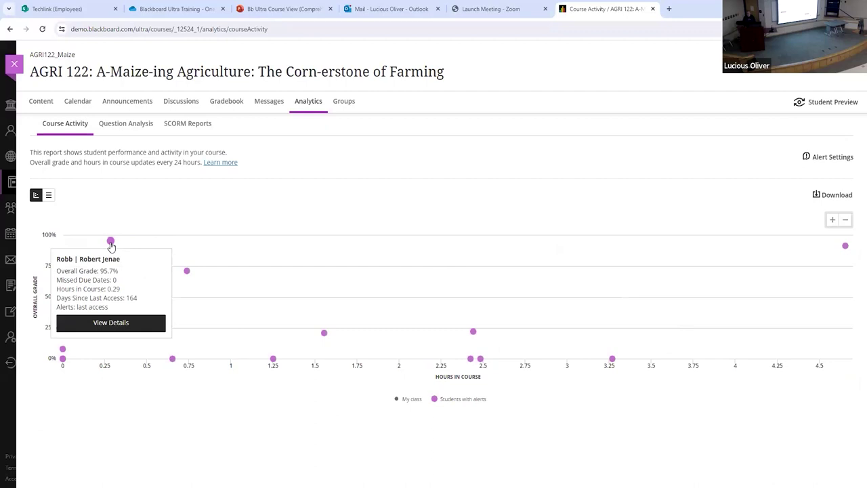
{"action": "left_click", "coordinate": [103, 329]}
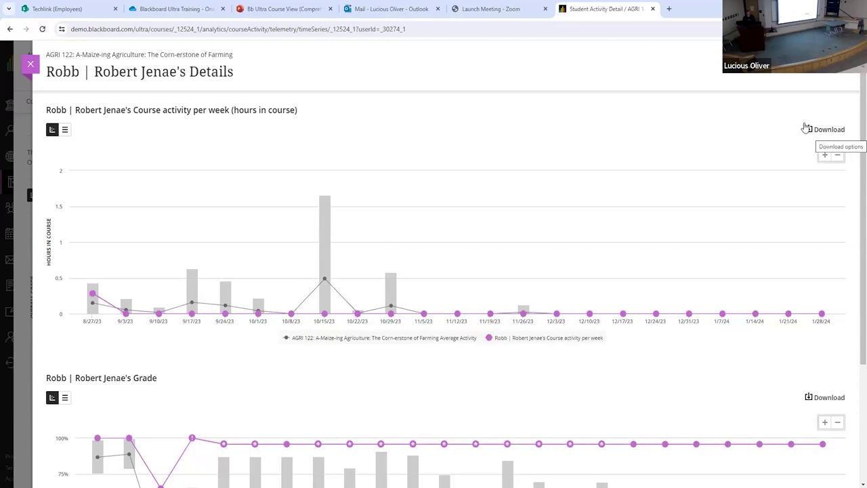
{"action": "left_click", "coordinate": [66, 130]}
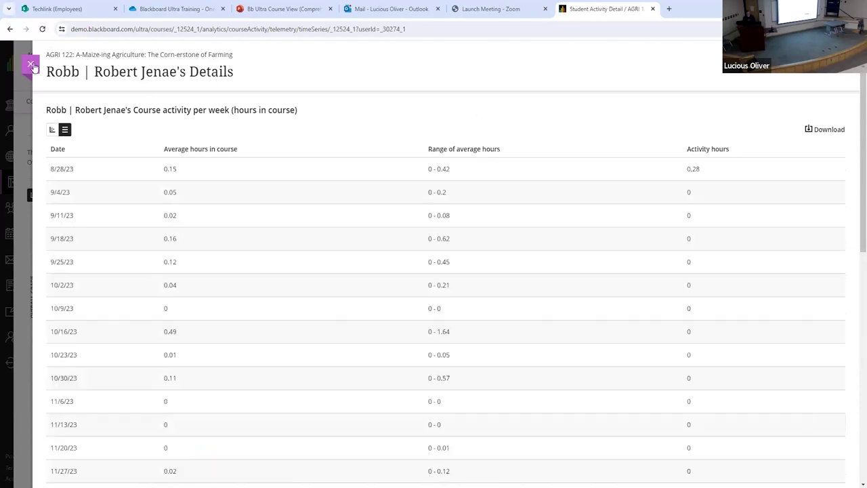
{"action": "left_click", "coordinate": [30, 64]}
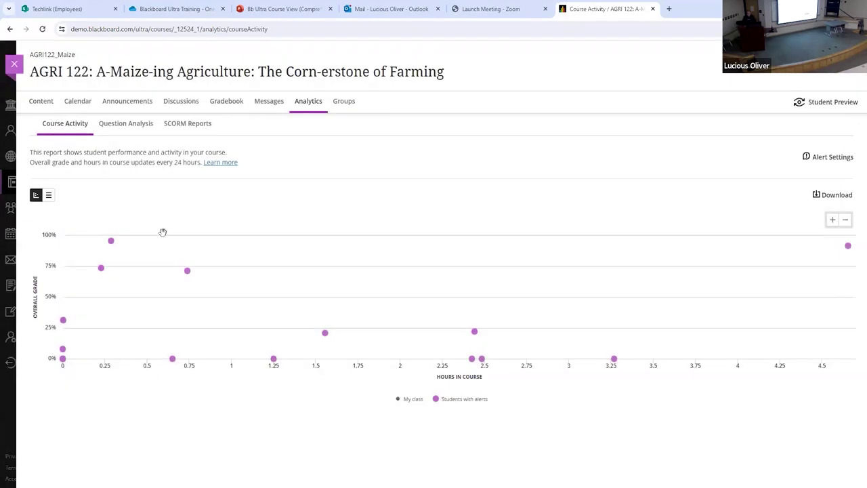
{"action": "left_click", "coordinate": [352, 107]}
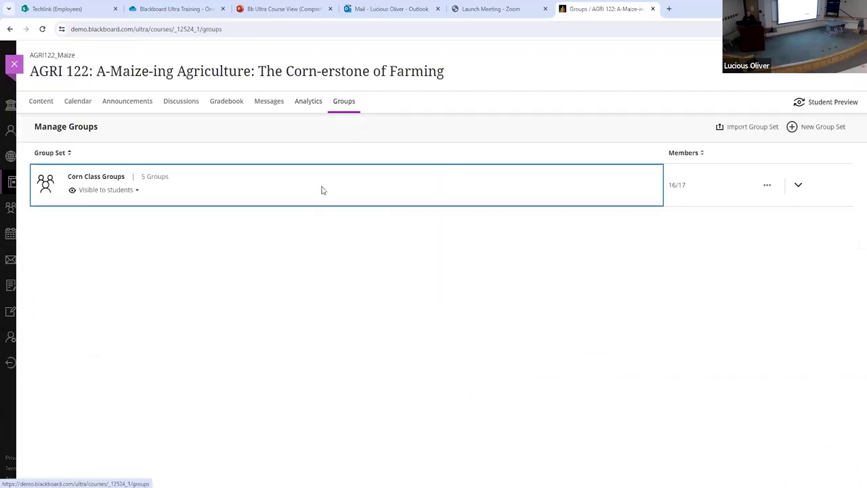
Step: Expand Corn Class Groups to list its five groups, then begin a new group set
{"action": "left_click", "coordinate": [797, 187]}
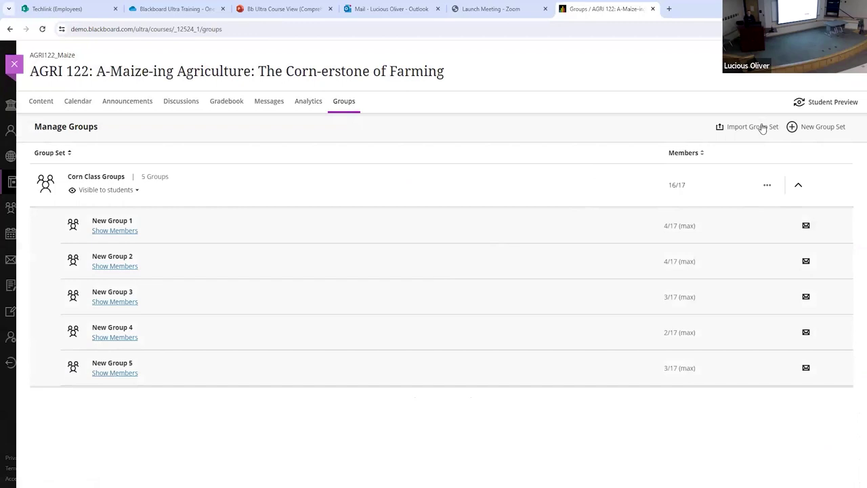
{"action": "left_click", "coordinate": [836, 133]}
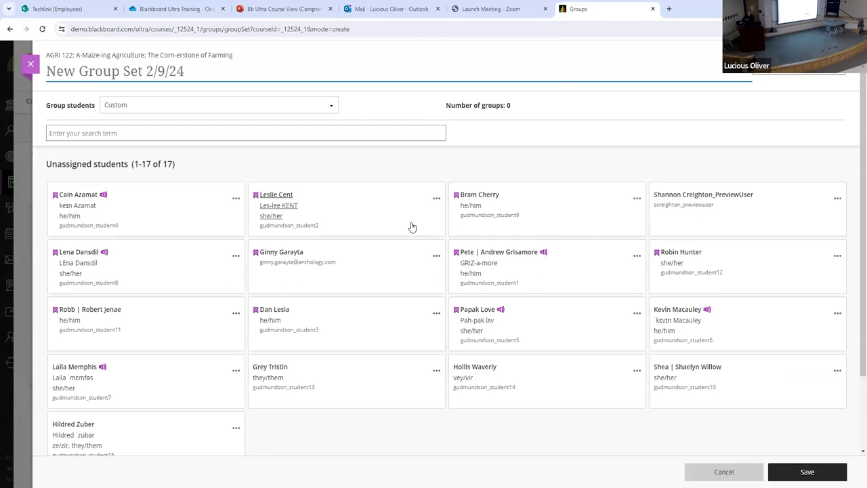
{"action": "key", "text": "Escape"}
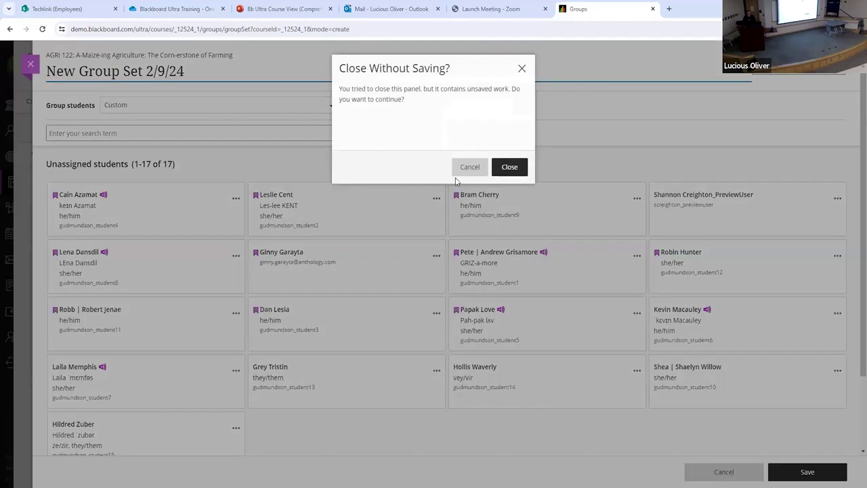
{"action": "left_click", "coordinate": [517, 167]}
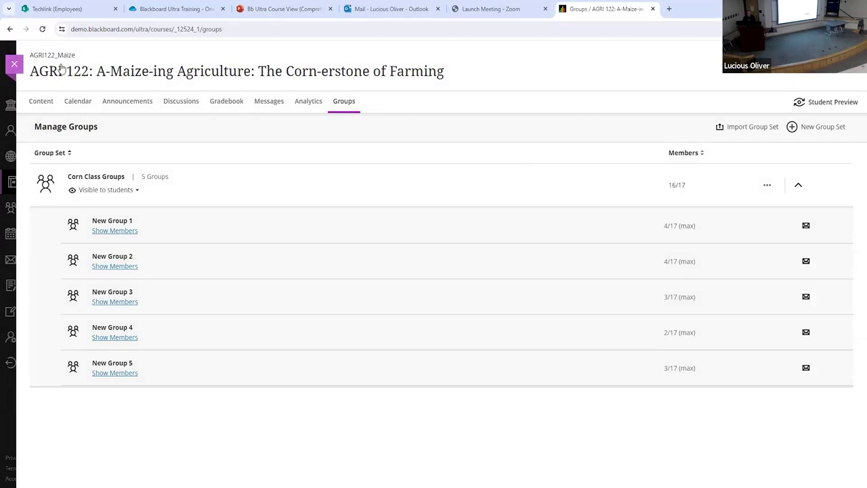
Step: Return to the AGRI 122 Course Content page and open the add-content options above Start here
{"action": "left_click", "coordinate": [54, 114]}
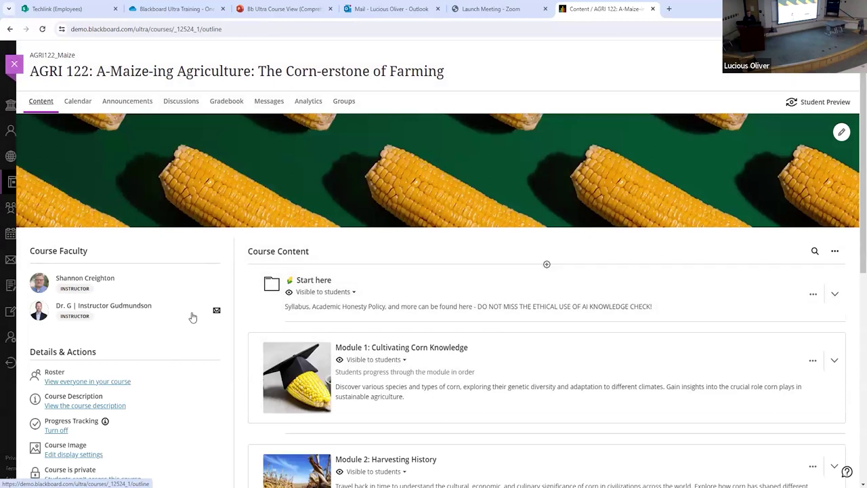
{"action": "scroll", "coordinate": [263, 195], "scroll_direction": "down", "scroll_amount": 1}
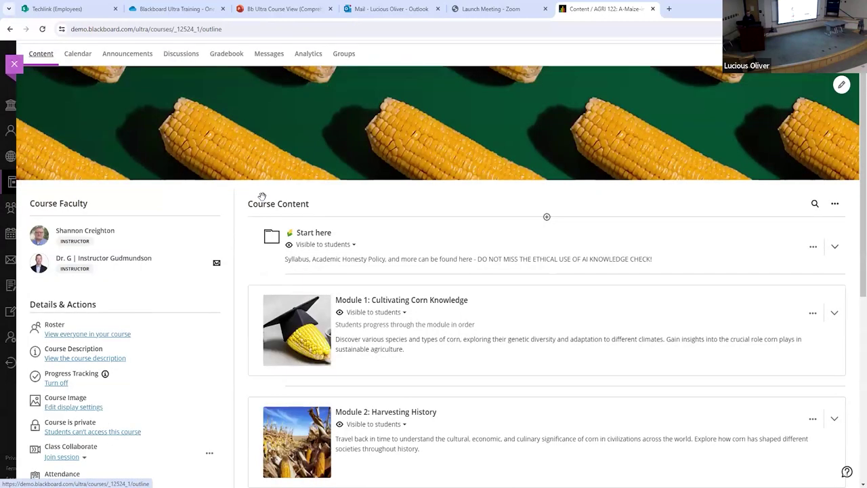
{"action": "scroll", "coordinate": [263, 195], "scroll_direction": "down", "scroll_amount": 2}
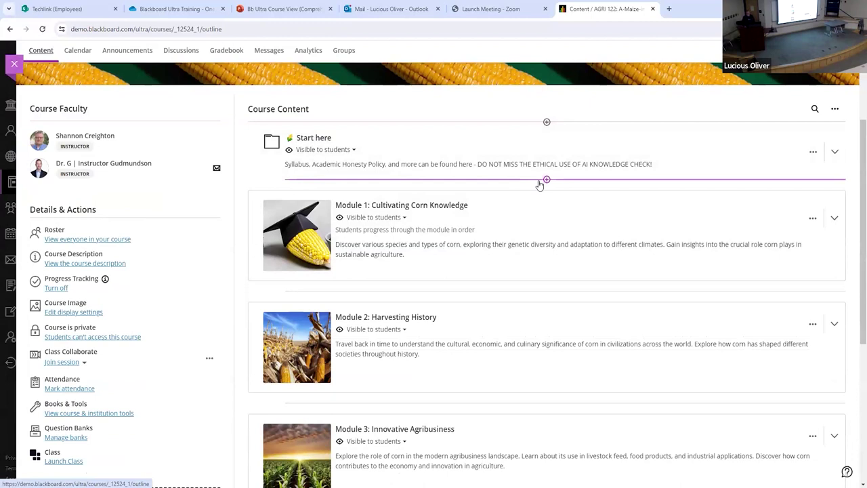
{"action": "left_click", "coordinate": [548, 126]}
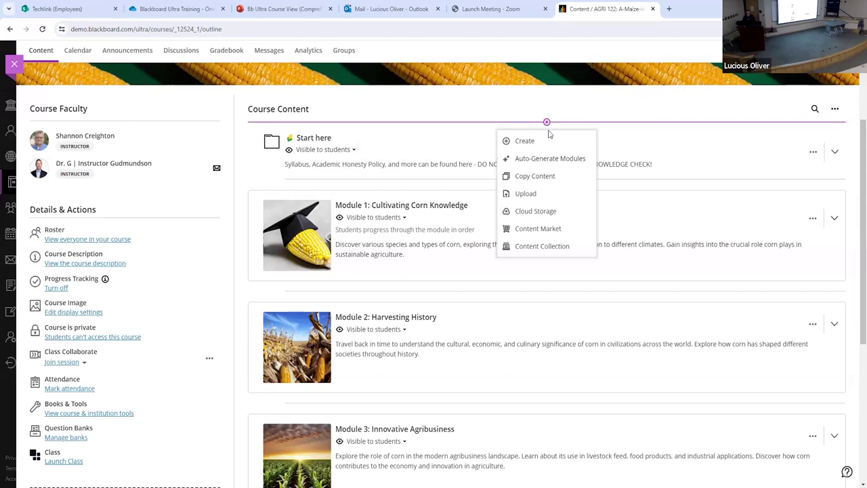
Step: Browse the item types in the Create Item panel, then close it without adding anything
{"action": "left_click", "coordinate": [549, 141]}
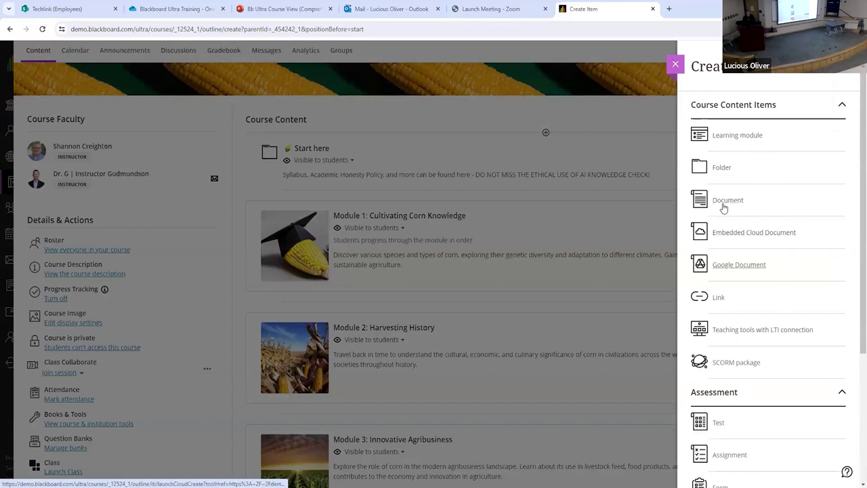
{"action": "scroll", "coordinate": [759, 277], "scroll_direction": "down", "scroll_amount": 3}
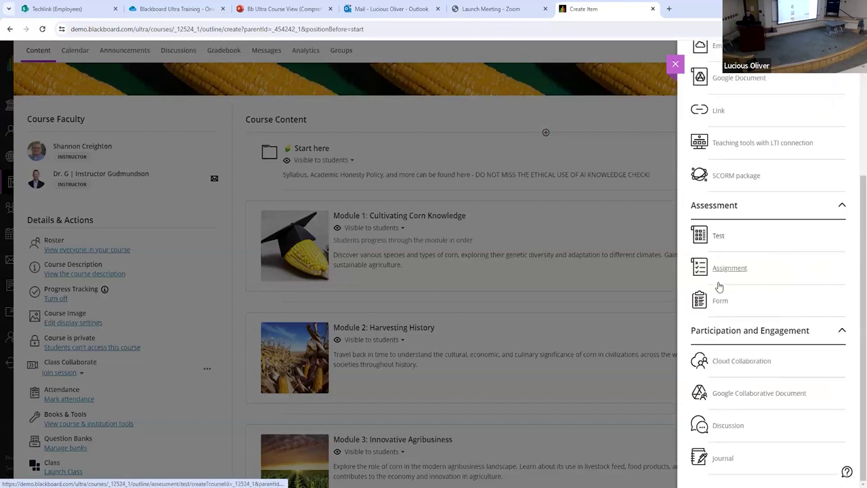
{"action": "scroll", "coordinate": [751, 318], "scroll_direction": "up", "scroll_amount": 3}
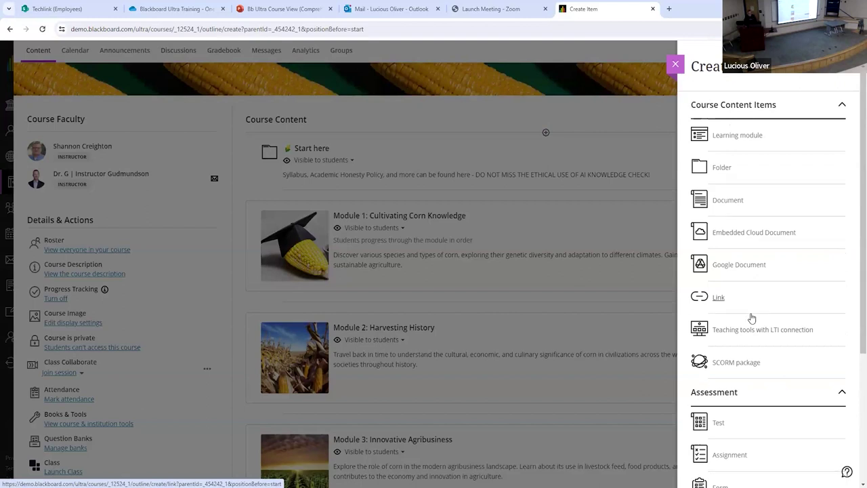
{"action": "left_click", "coordinate": [522, 195]}
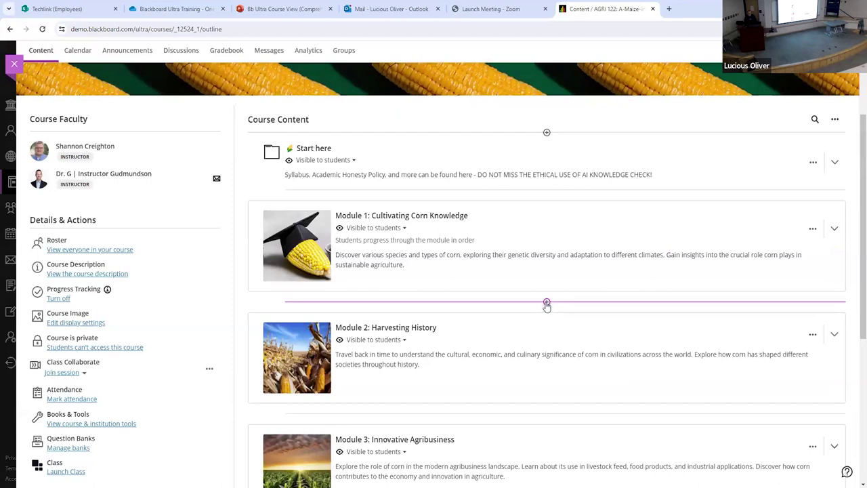
{"action": "left_click", "coordinate": [546, 302]}
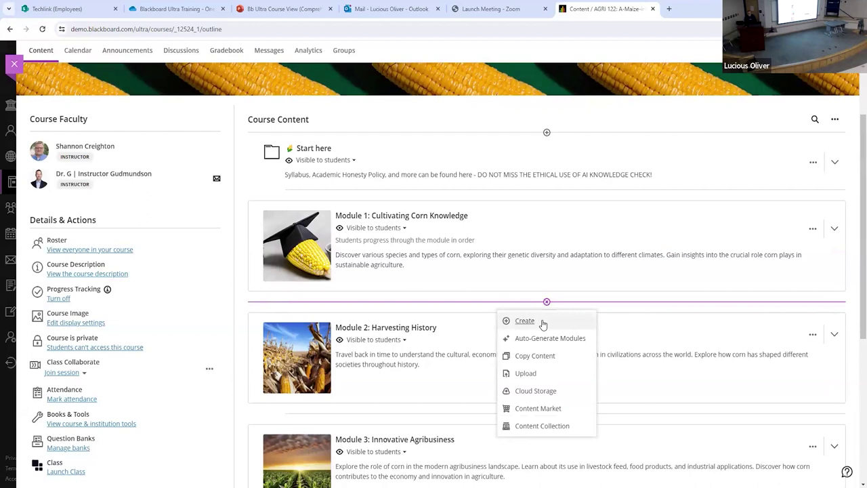
Step: Create New Test 2/9/24 (due Feb 10, 2024, 100 points) between Module 1 and Module 2
{"action": "left_click", "coordinate": [543, 322]}
{"action": "scroll", "coordinate": [782, 352], "scroll_direction": "down", "scroll_amount": 3}
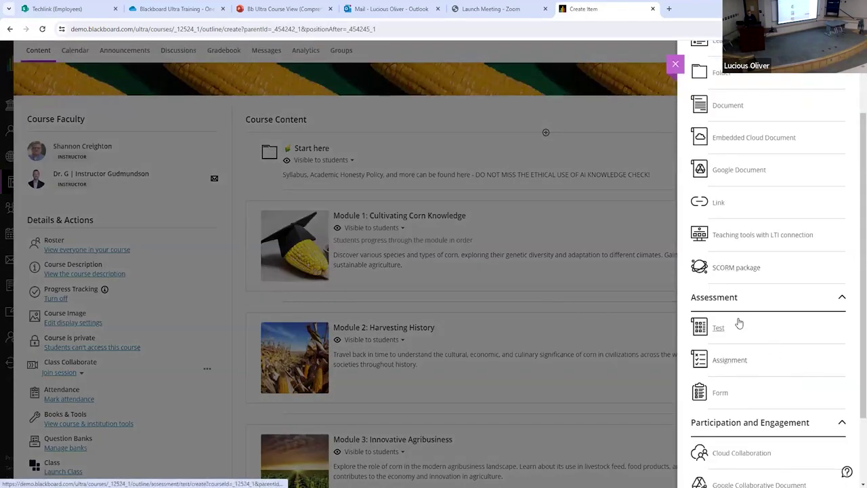
{"action": "left_click", "coordinate": [717, 328]}
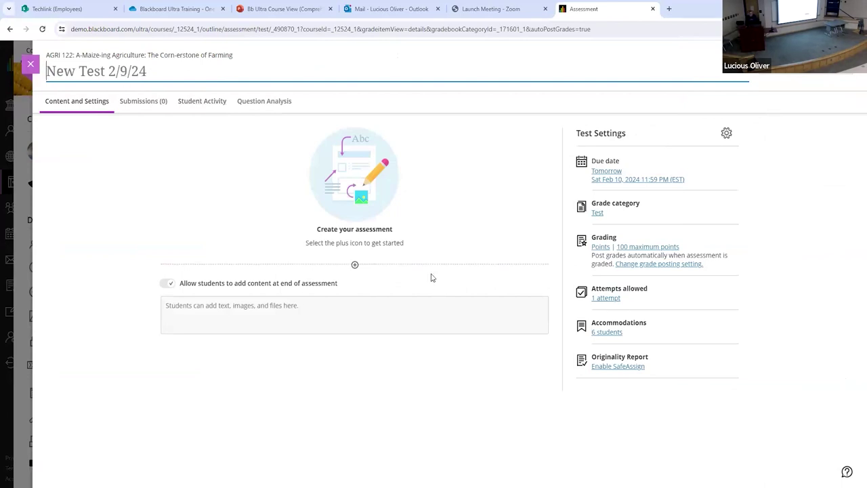
{"action": "left_click", "coordinate": [354, 264]}
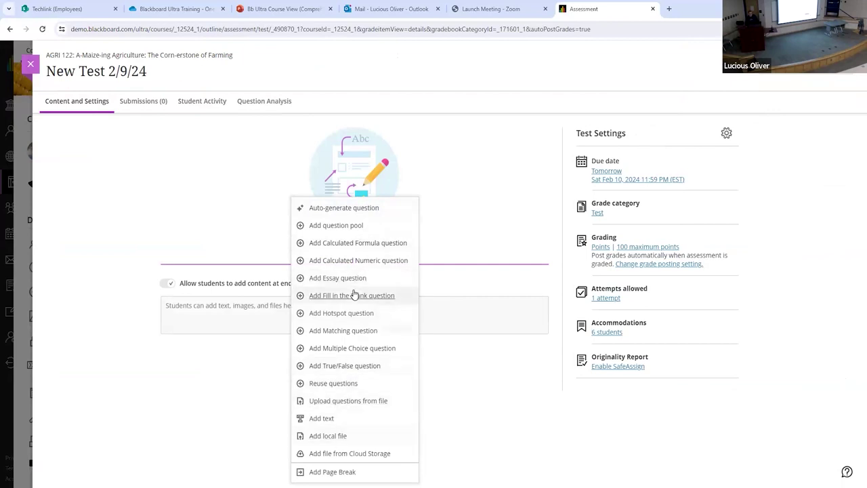
Step: Save a True/False Question 1 reading 'True false' and close the test back to Course Content
{"action": "left_click", "coordinate": [339, 373]}
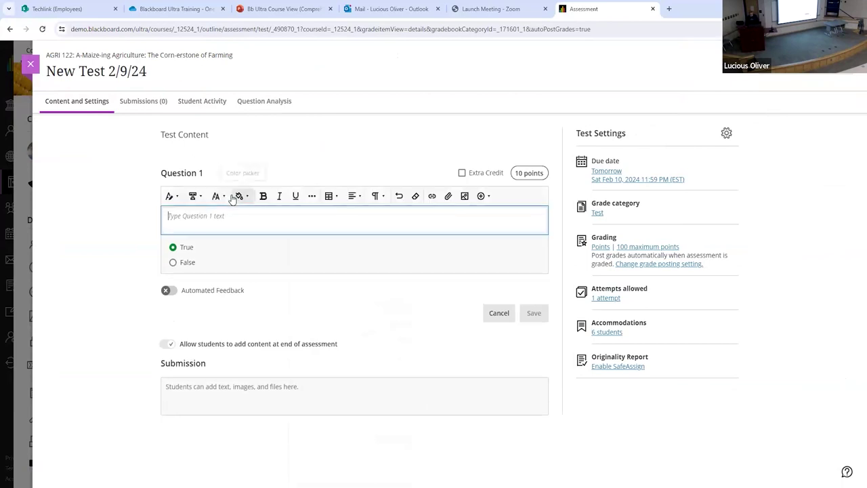
{"action": "type", "text": "True false"}
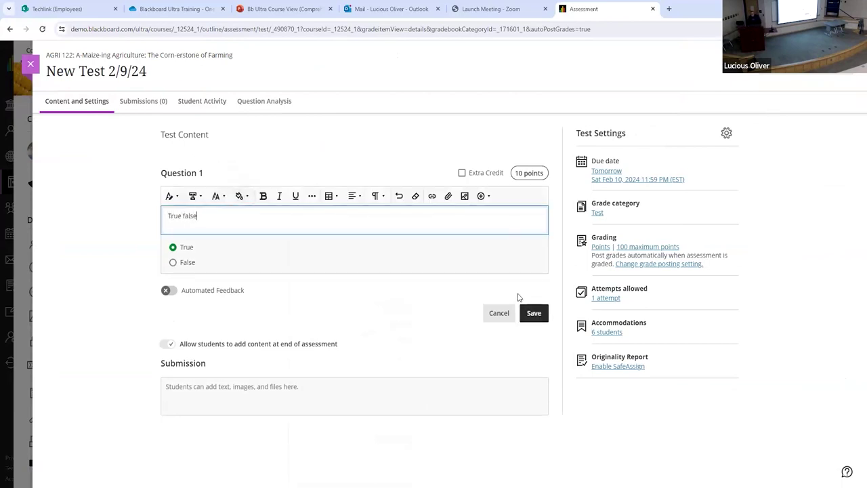
{"action": "left_click", "coordinate": [534, 313]}
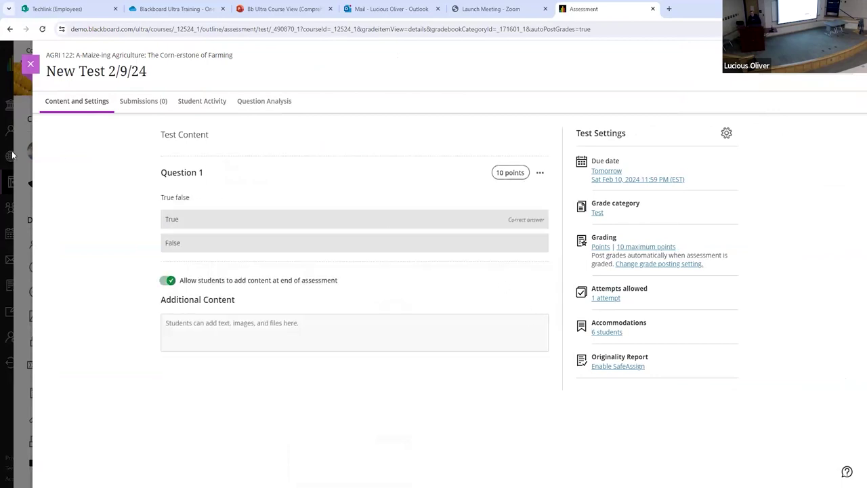
{"action": "left_click", "coordinate": [32, 68]}
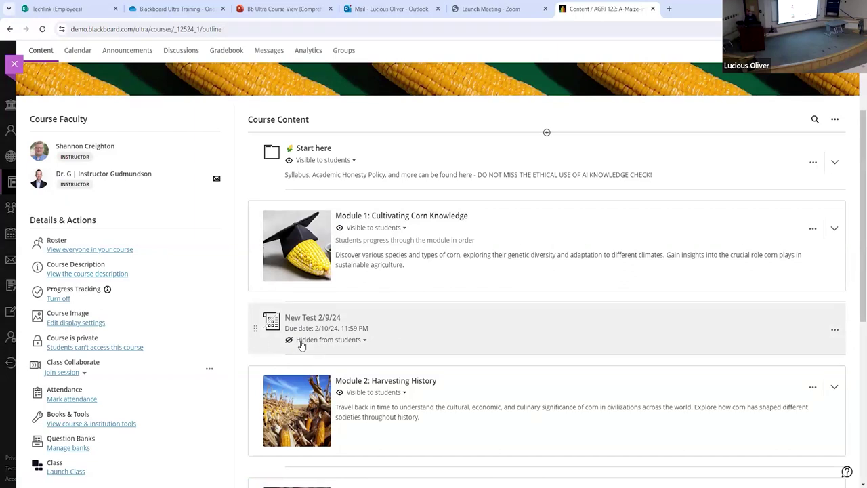
{"action": "left_click", "coordinate": [350, 345]}
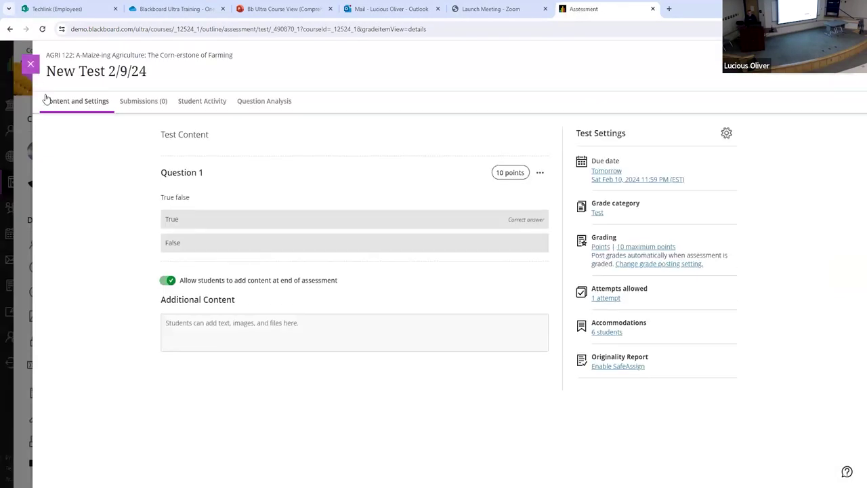
Step: Change New Test 2/9/24 from Hidden from students to Visible to students
{"action": "left_click", "coordinate": [31, 59]}
{"action": "left_click", "coordinate": [365, 344]}
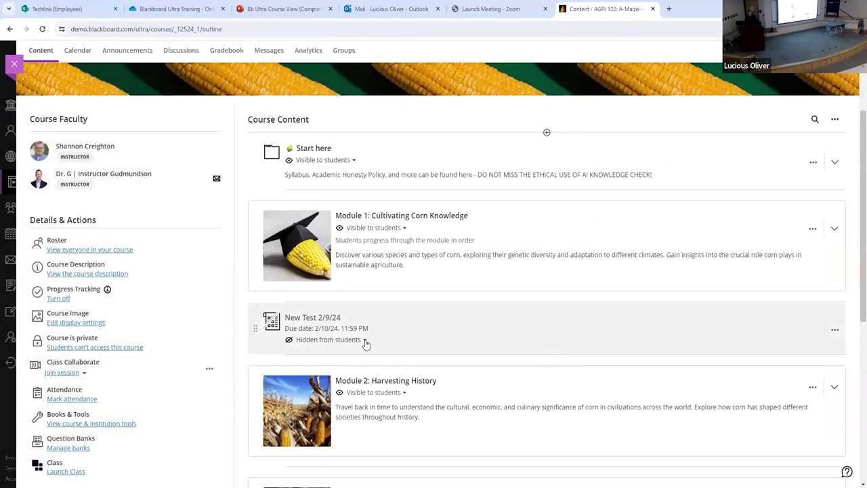
{"action": "left_click", "coordinate": [363, 341]}
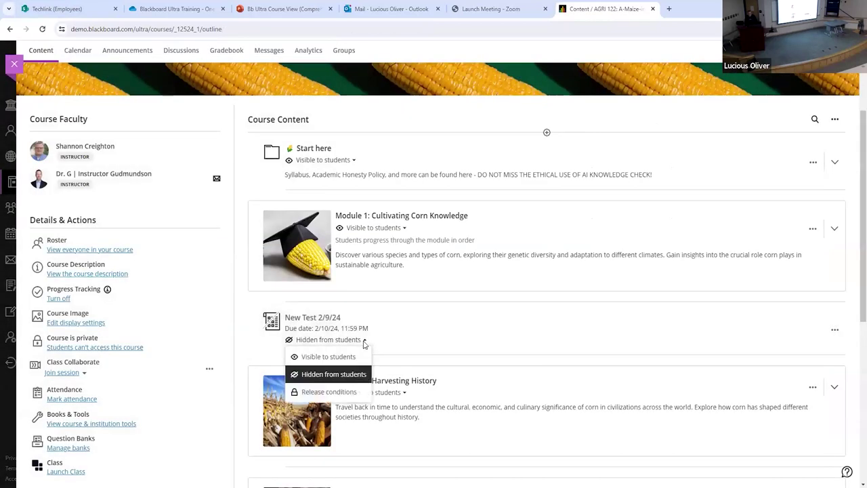
{"action": "left_click", "coordinate": [355, 358]}
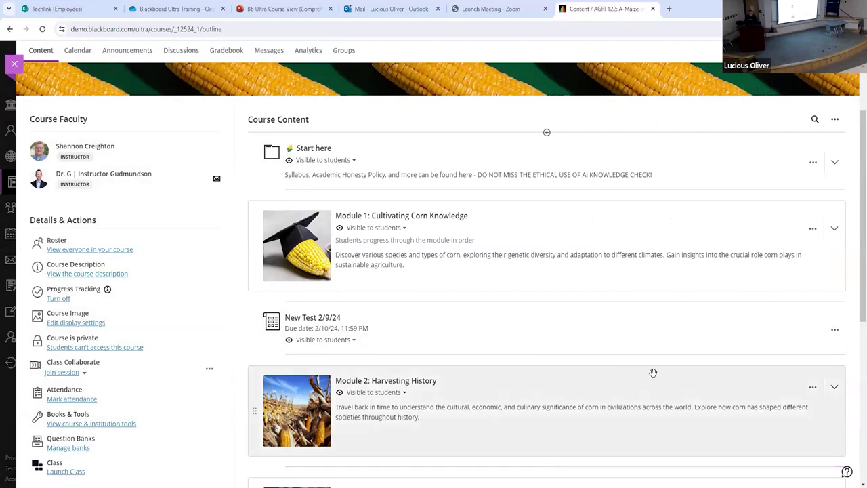
{"action": "left_click", "coordinate": [835, 331]}
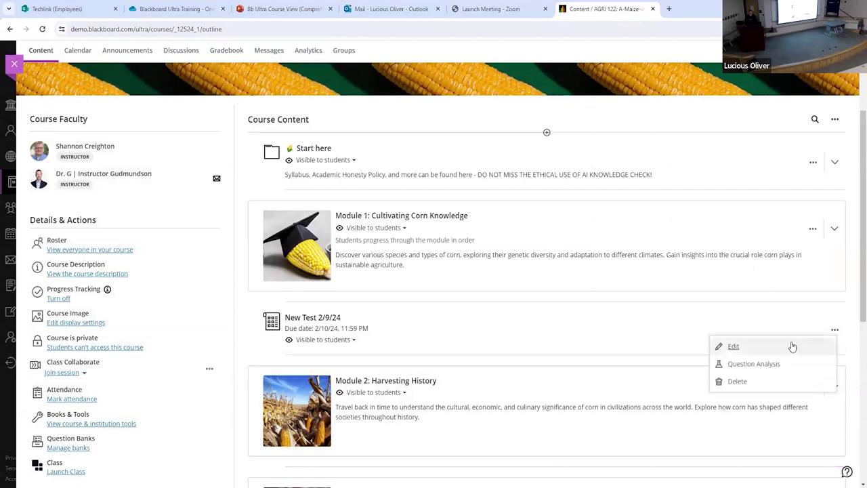
Step: Delete New Test 2/9/24, confirming in the Delete Test? dialog
{"action": "left_click", "coordinate": [747, 366]}
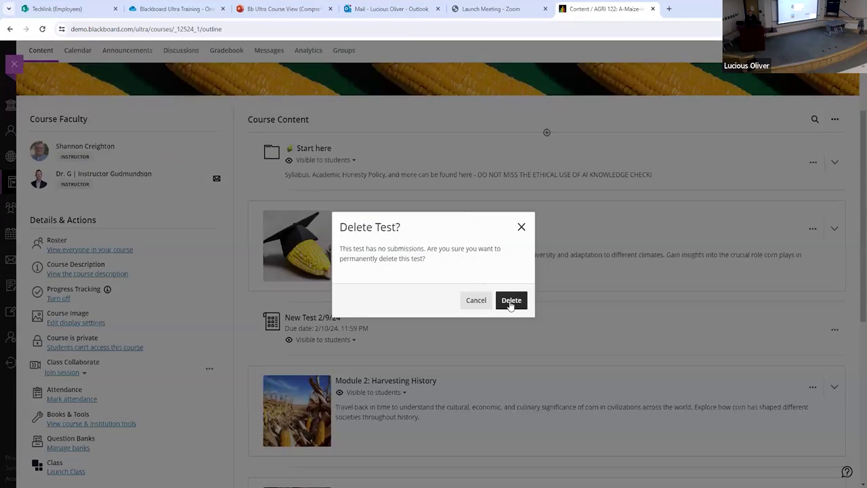
{"action": "left_click", "coordinate": [519, 303]}
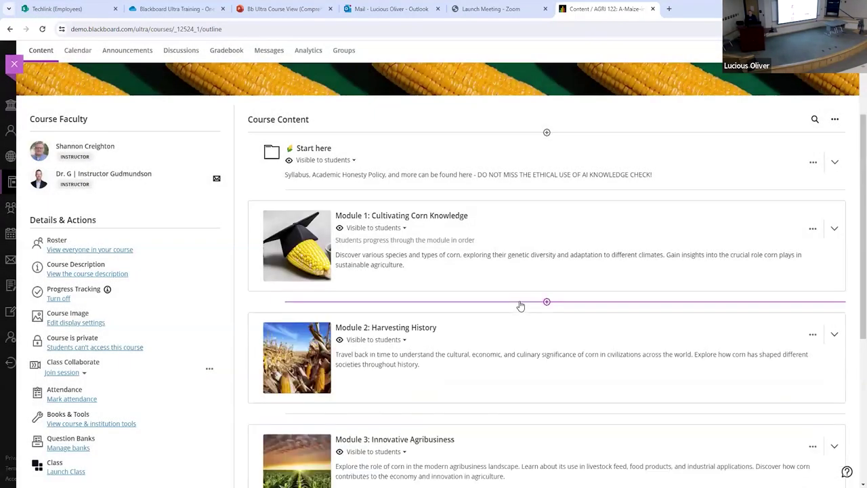
{"action": "left_click", "coordinate": [546, 191]}
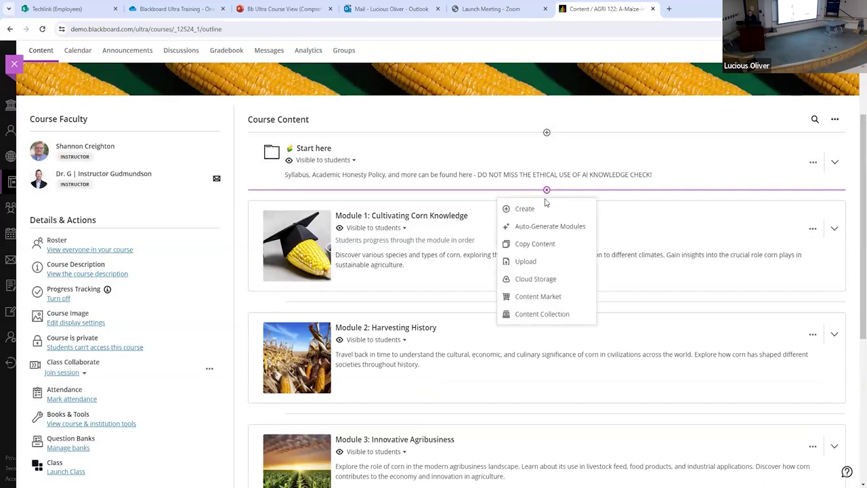
Step: Create a Document item between Start here and Module 1, named New Document 2/9/24
{"action": "left_click", "coordinate": [545, 209]}
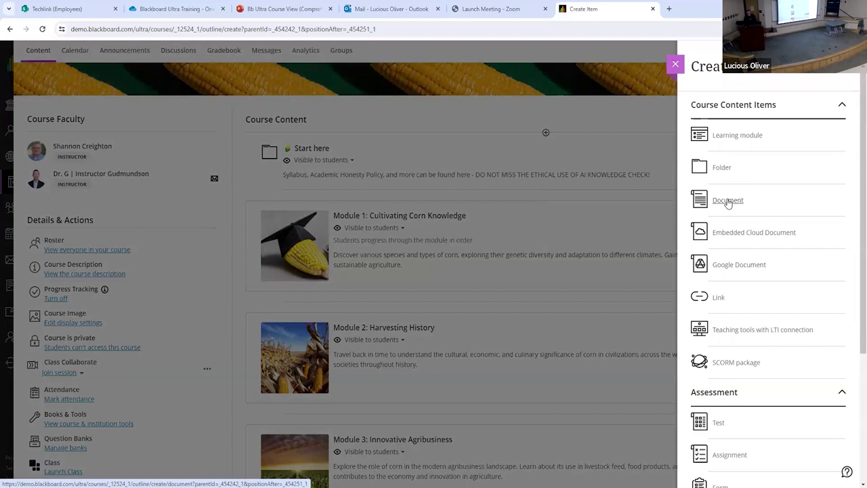
{"action": "left_click", "coordinate": [727, 201]}
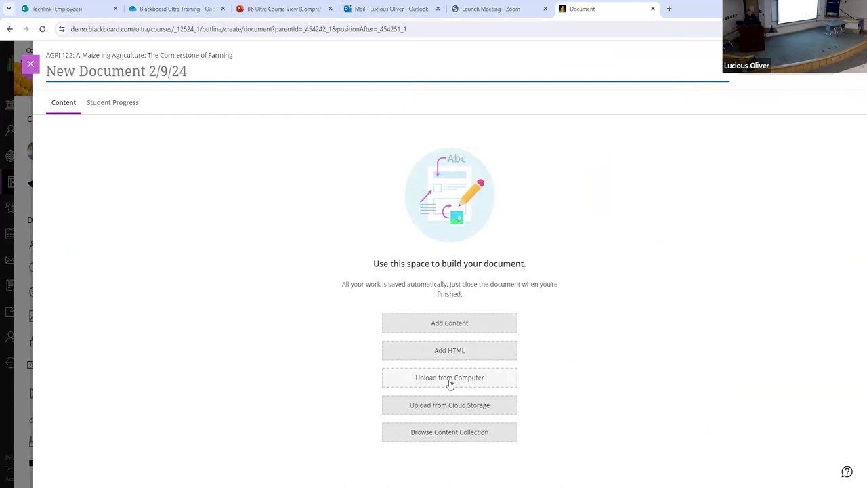
Step: Enter 'Welcome to the class' as the document's body text, followed by a blank line
{"action": "left_click", "coordinate": [492, 321]}
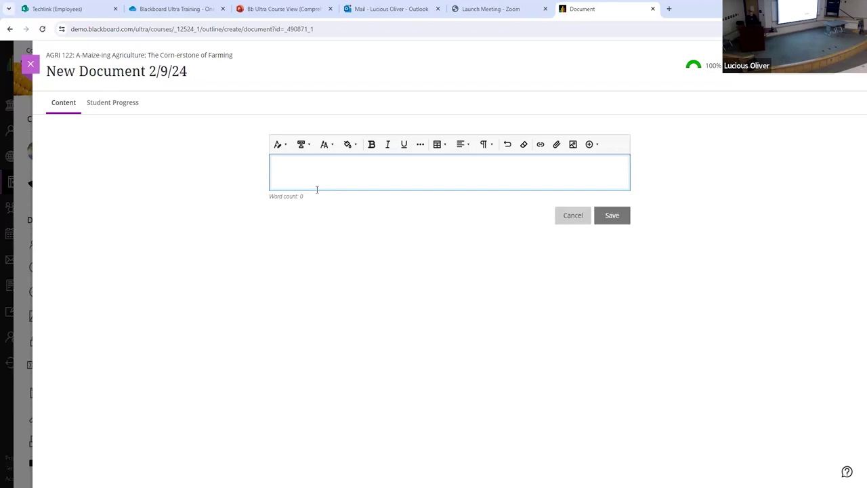
{"action": "type", "text": "Welcome to"}
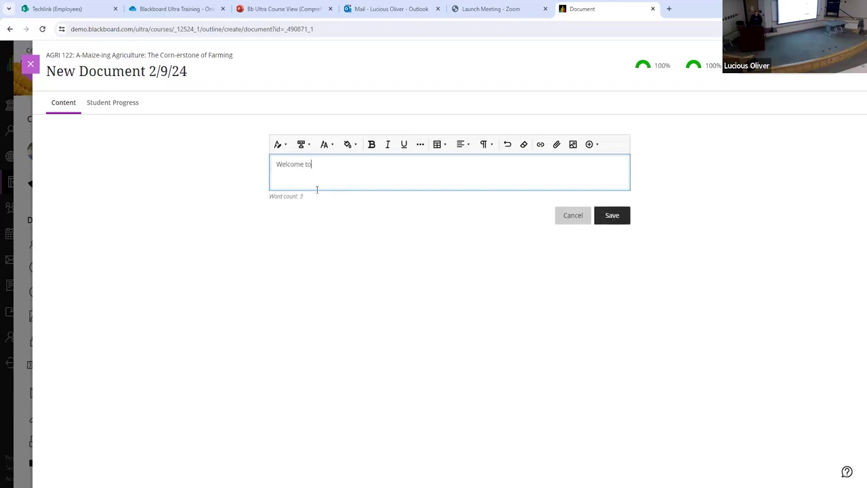
{"action": "type", "text": " the class"}
{"action": "key", "text": "Return"}
{"action": "key", "text": "Return"}
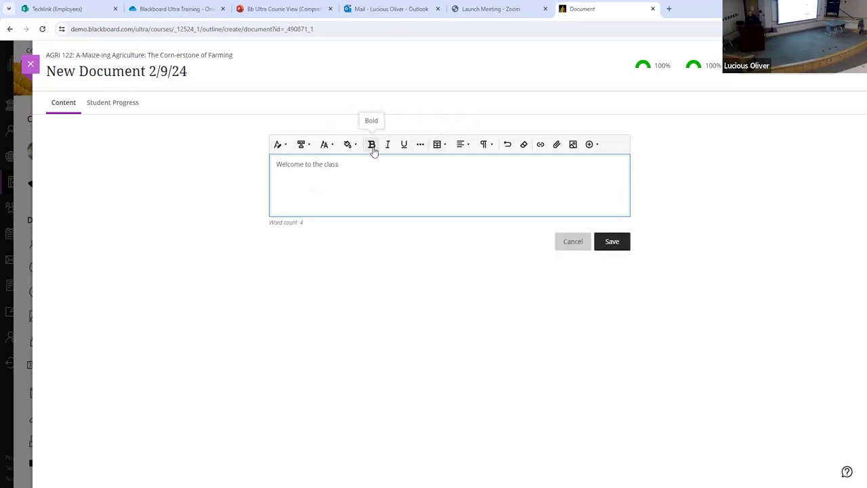
Step: Explore the extra formatting, Alignment and Link options without applying them, then open file attachment
{"action": "left_click", "coordinate": [419, 145]}
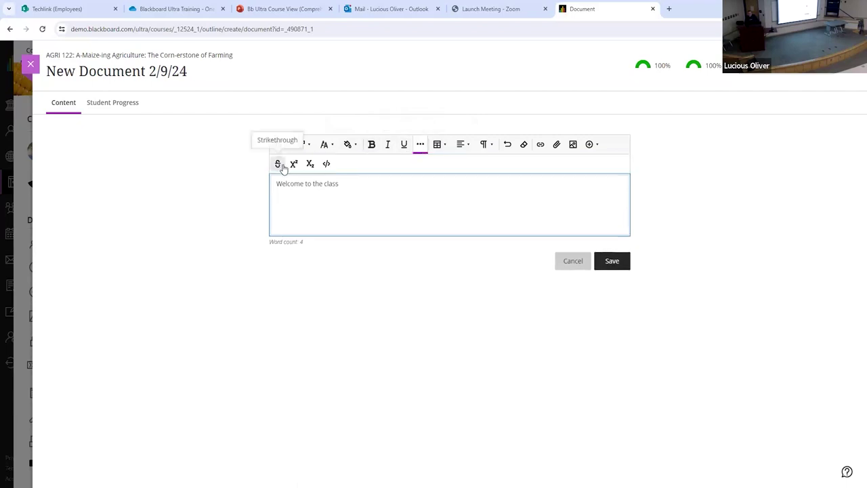
{"action": "left_click", "coordinate": [461, 146]}
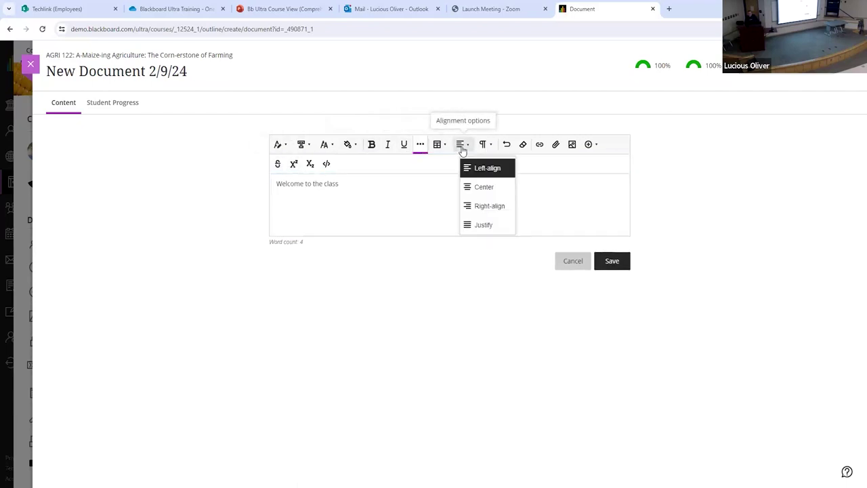
{"action": "left_click", "coordinate": [589, 177]}
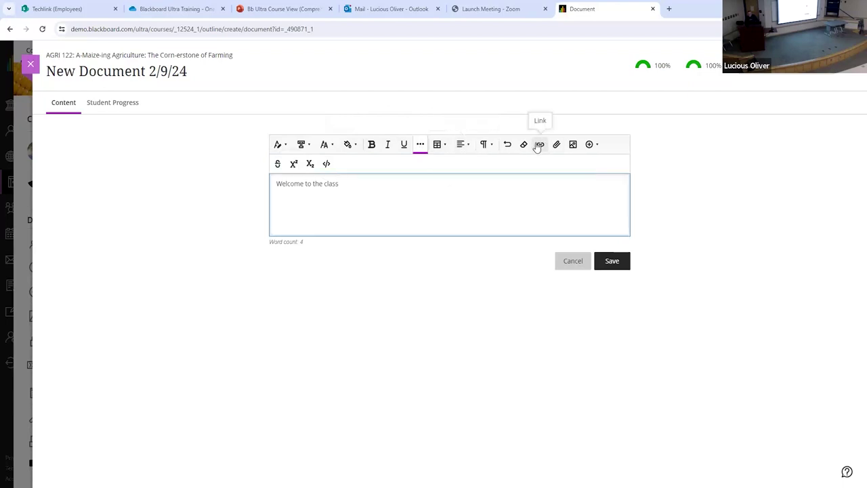
{"action": "left_click", "coordinate": [539, 145]}
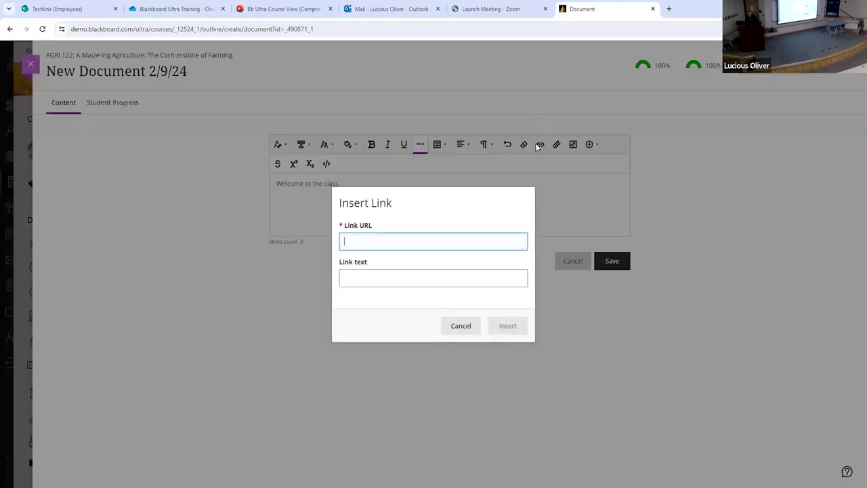
{"action": "left_click", "coordinate": [470, 328]}
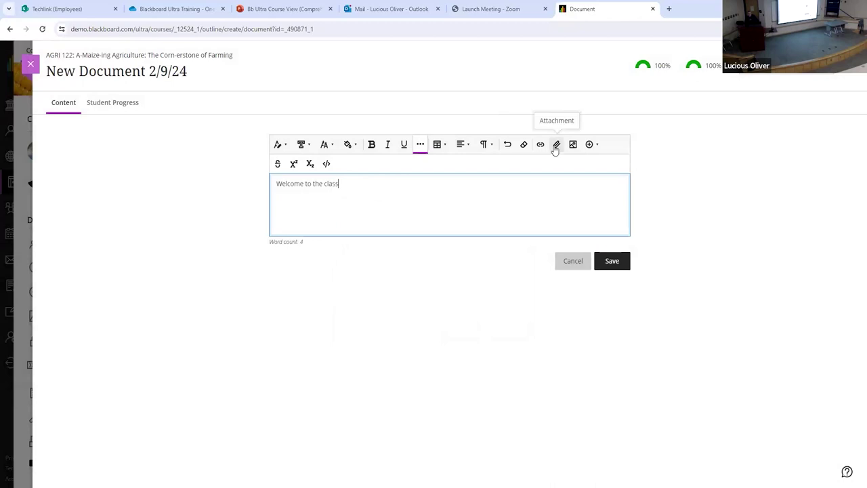
{"action": "left_click", "coordinate": [556, 144]}
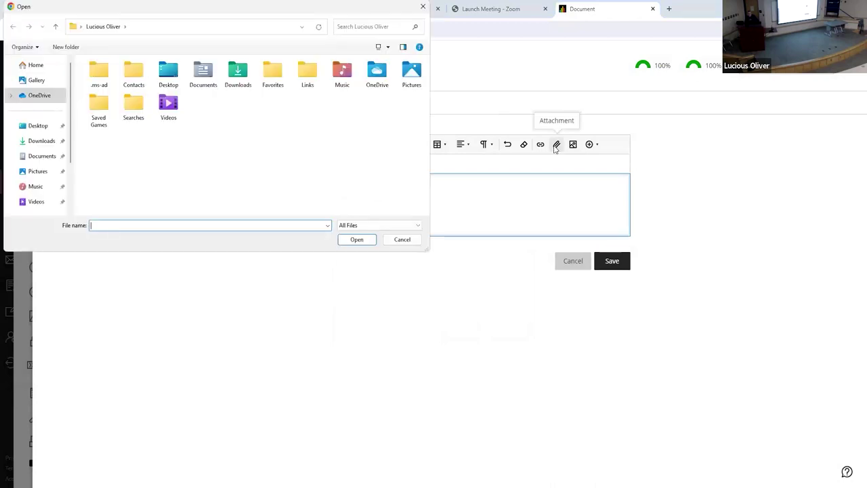
{"action": "left_click_drag", "start_coordinate": [164, 11], "coordinate": [183, 98]}
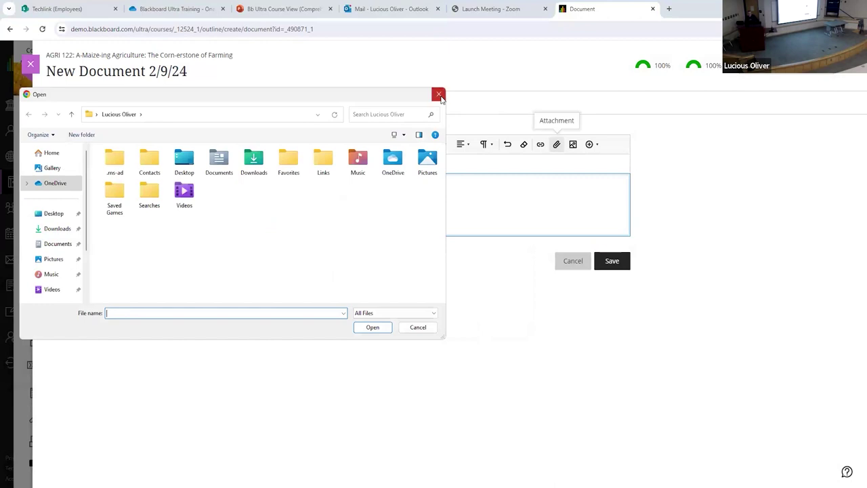
{"action": "left_click", "coordinate": [438, 94]}
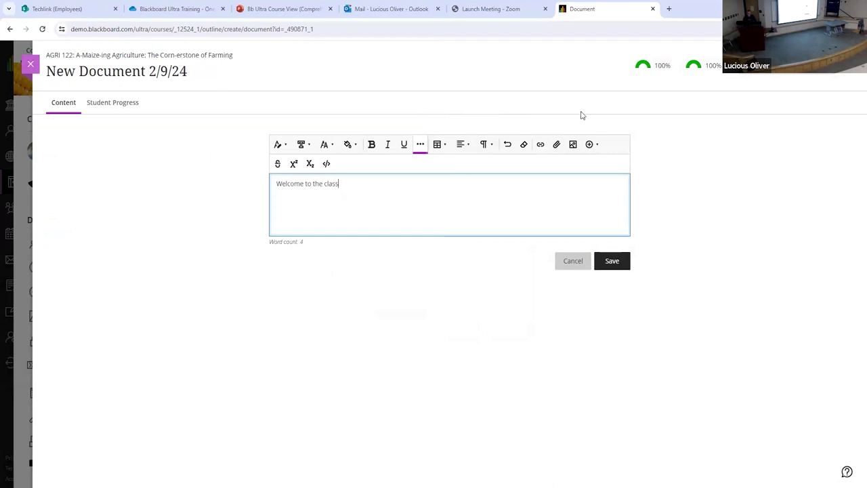
Step: Check the Insert image dialog, then choose YouTube video from the Insert content options
{"action": "left_click", "coordinate": [573, 144]}
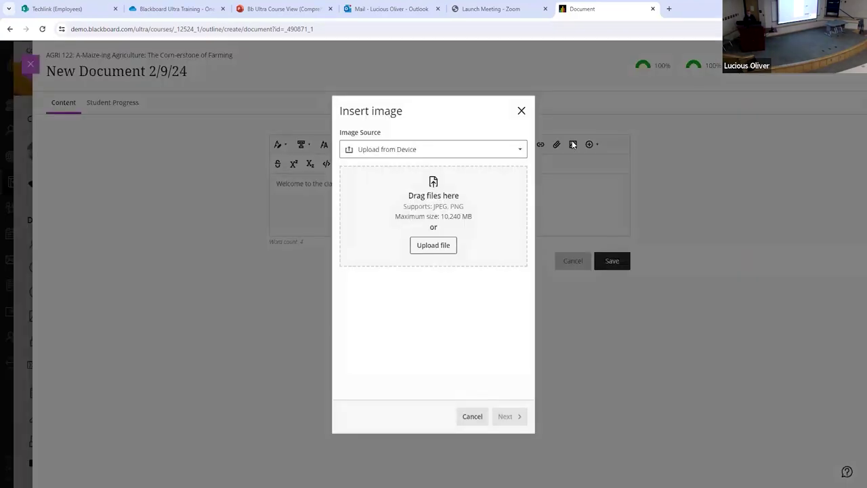
{"action": "left_click", "coordinate": [521, 111]}
{"action": "left_click", "coordinate": [597, 145]}
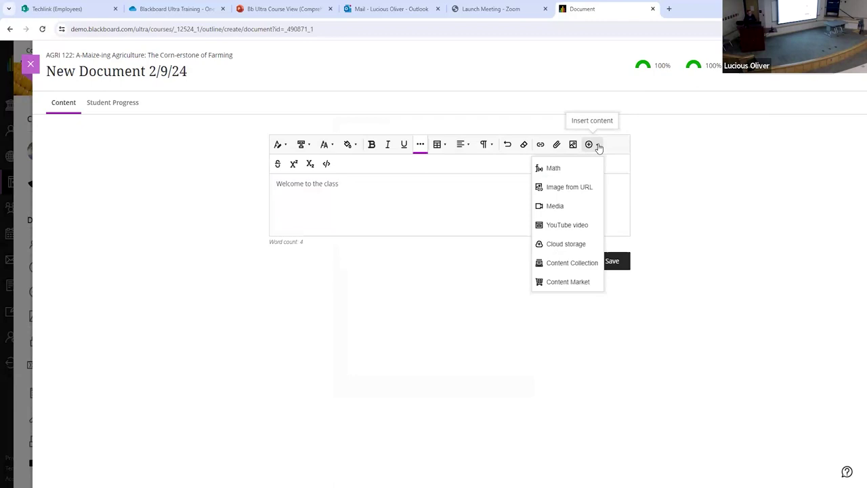
{"action": "left_click", "coordinate": [572, 232]}
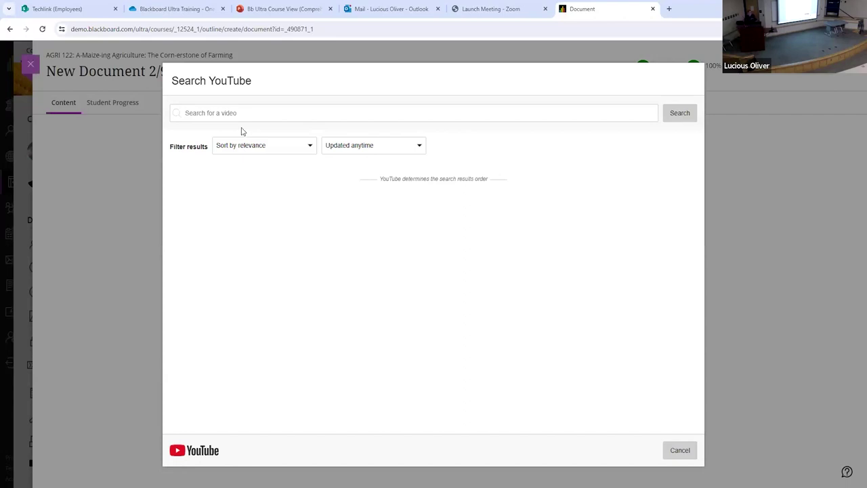
Step: Search YouTube for 'intro to marketing' and embed Introduction To Marketing | Marketing 101
{"action": "left_click", "coordinate": [204, 113]}
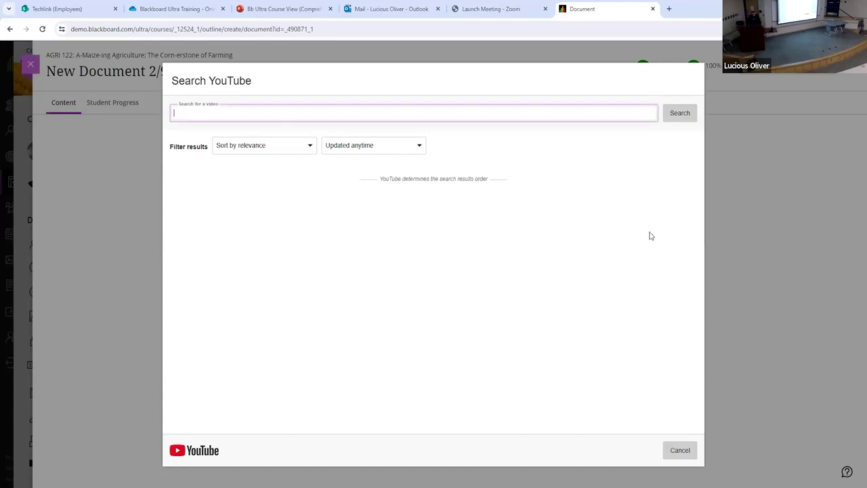
{"action": "type", "text": "intro to marketing"}
{"action": "key", "text": "Return"}
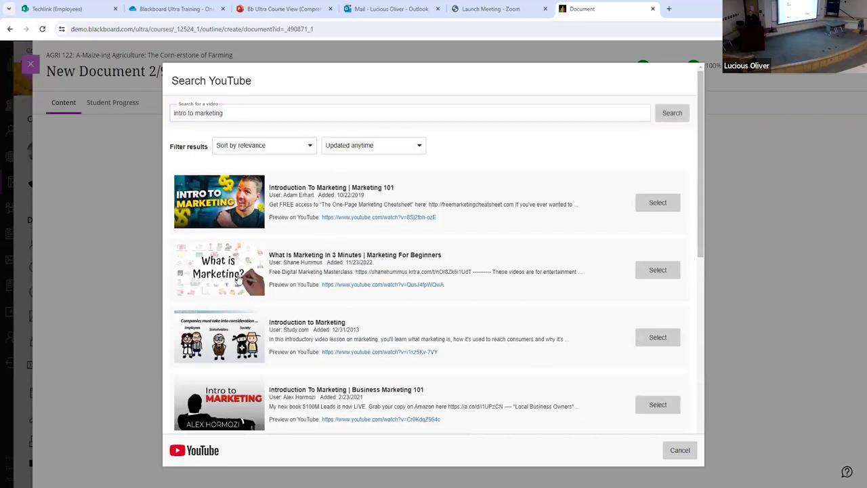
{"action": "left_click", "coordinate": [646, 203]}
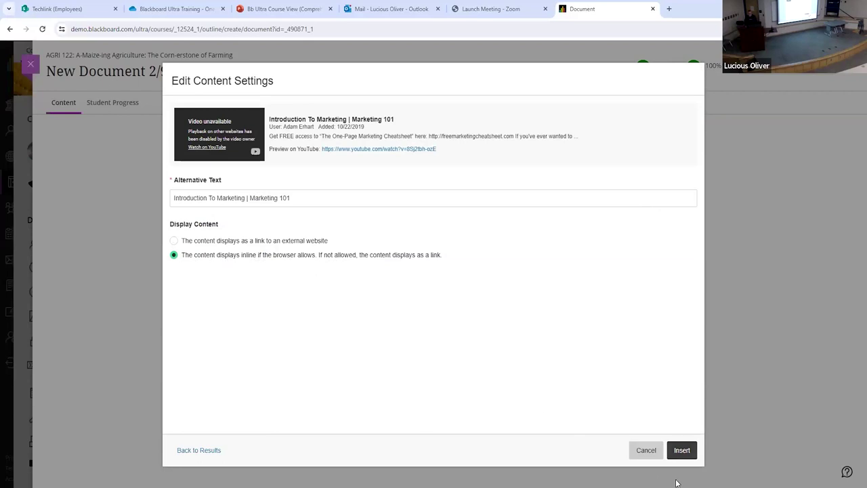
{"action": "left_click", "coordinate": [682, 450]}
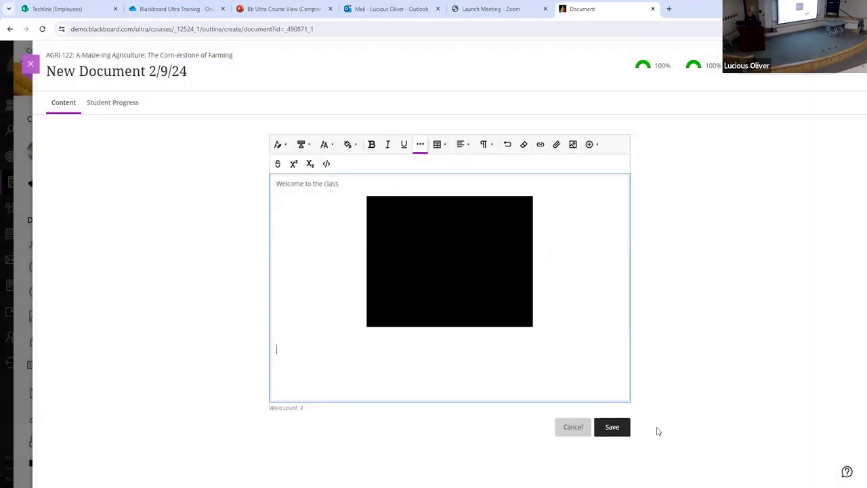
Step: Save the document with the embedded marketing video, then reopen the block and delete the video
{"action": "left_click", "coordinate": [612, 427]}
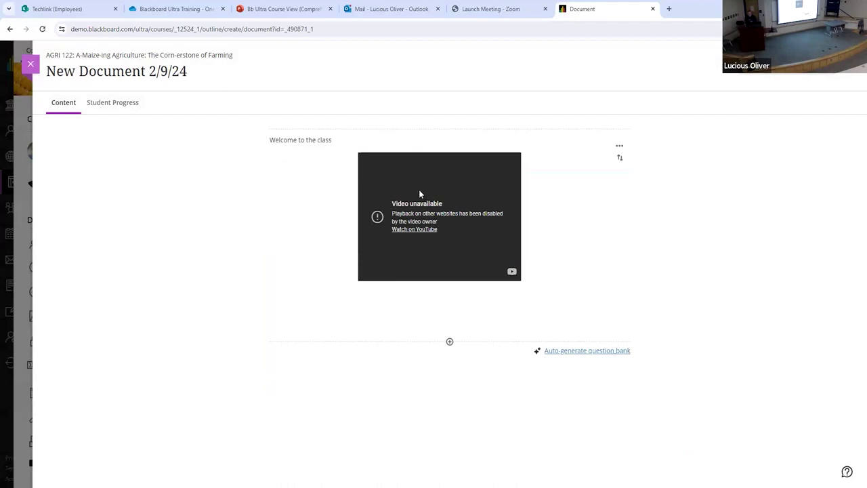
{"action": "left_click", "coordinate": [621, 146]}
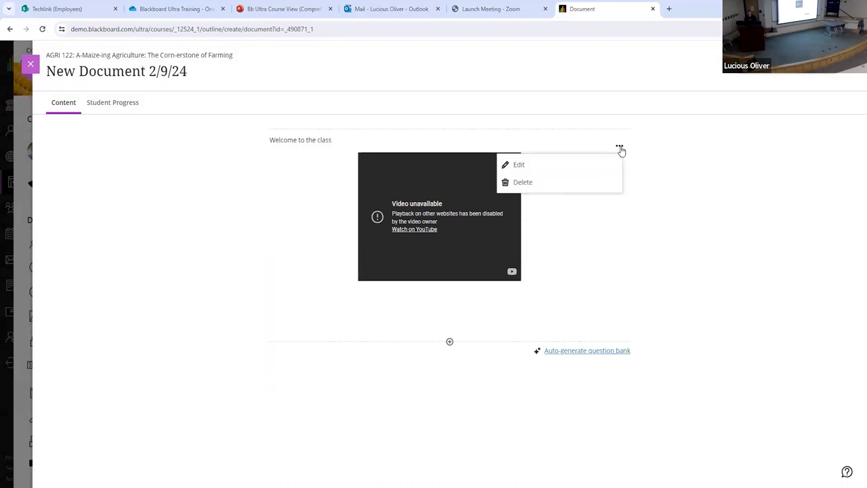
{"action": "left_click", "coordinate": [602, 166]}
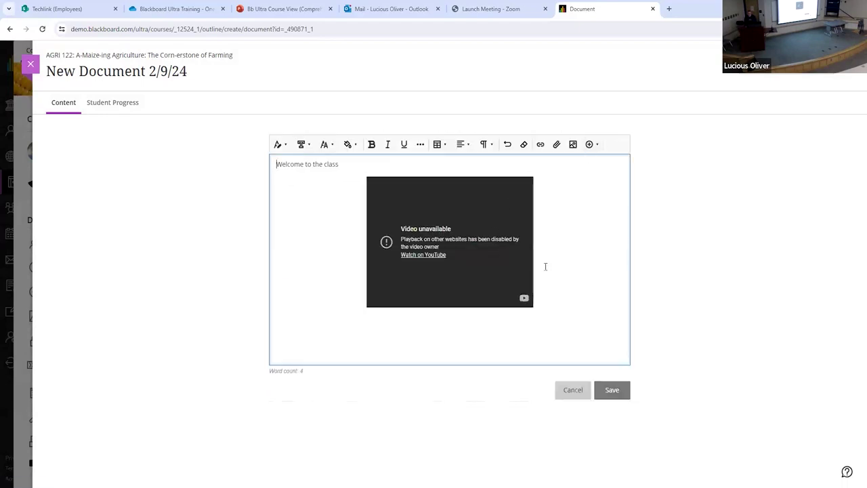
{"action": "left_click", "coordinate": [545, 267]}
{"action": "key", "text": "Delete"}
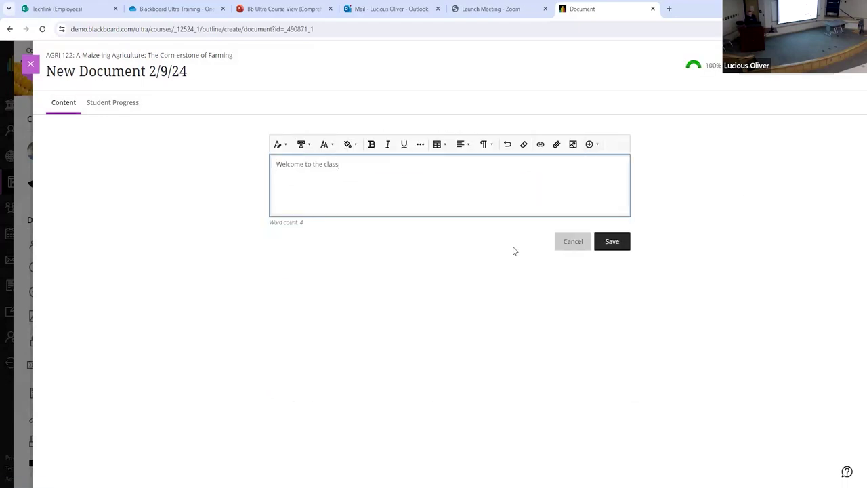
{"action": "left_click", "coordinate": [590, 145]}
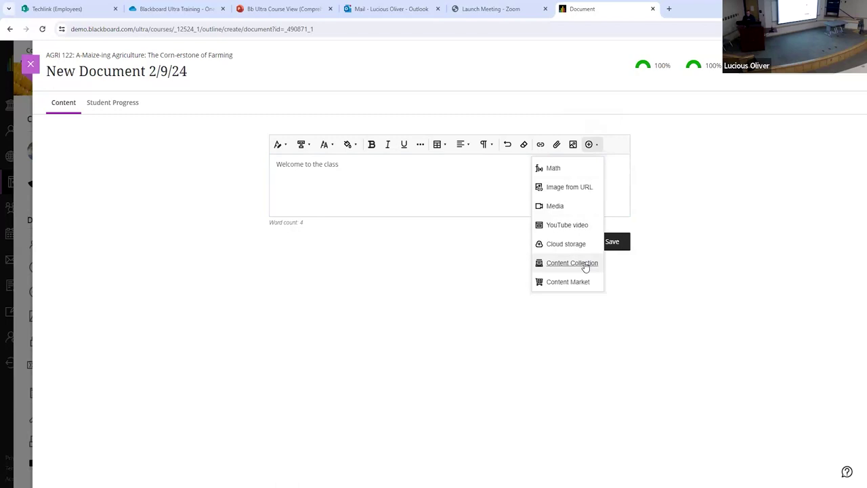
Step: Browse the Content Market's provider and institution tools, then exit and close the New Document editor
{"action": "left_click", "coordinate": [579, 284]}
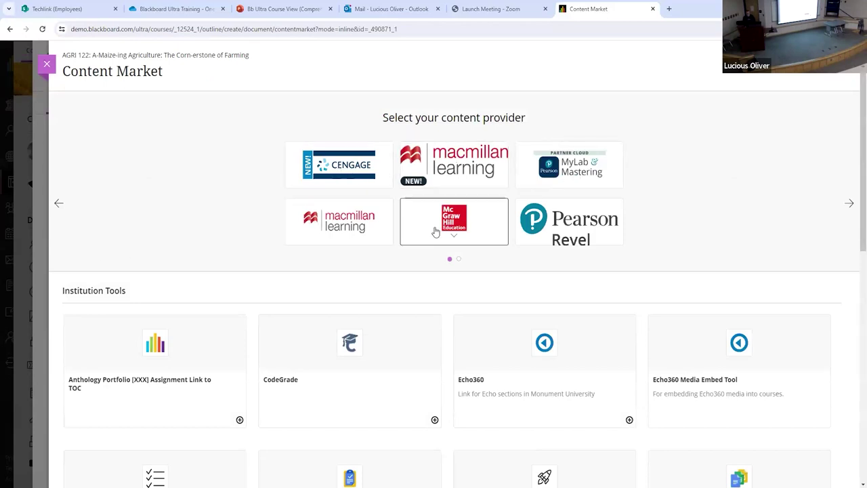
{"action": "scroll", "coordinate": [172, 256], "scroll_direction": "down", "scroll_amount": 2}
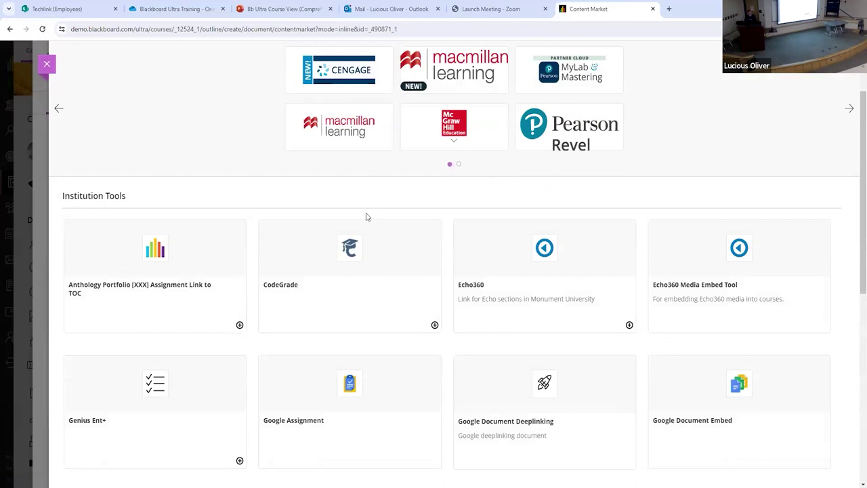
{"action": "left_click", "coordinate": [46, 64]}
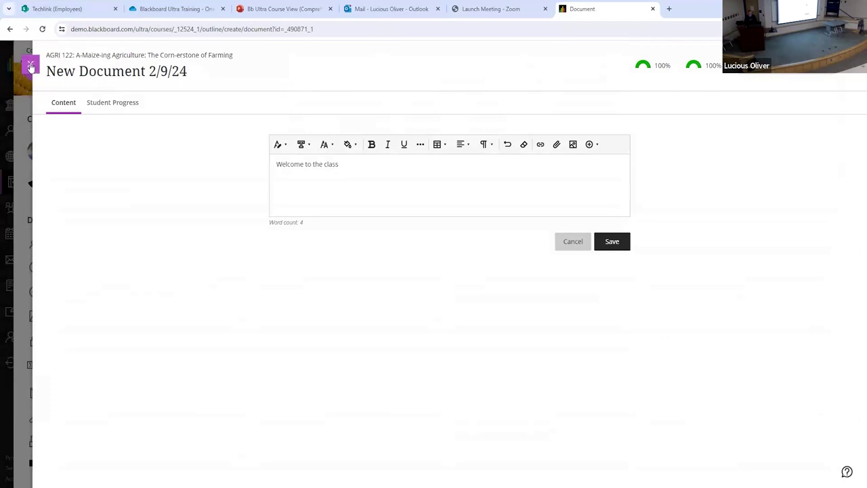
{"action": "left_click", "coordinate": [31, 68]}
Step: Discard the document changes, expand Module 2 and Module 1, and open An Introduction to Corn
{"action": "left_click", "coordinate": [467, 167]}
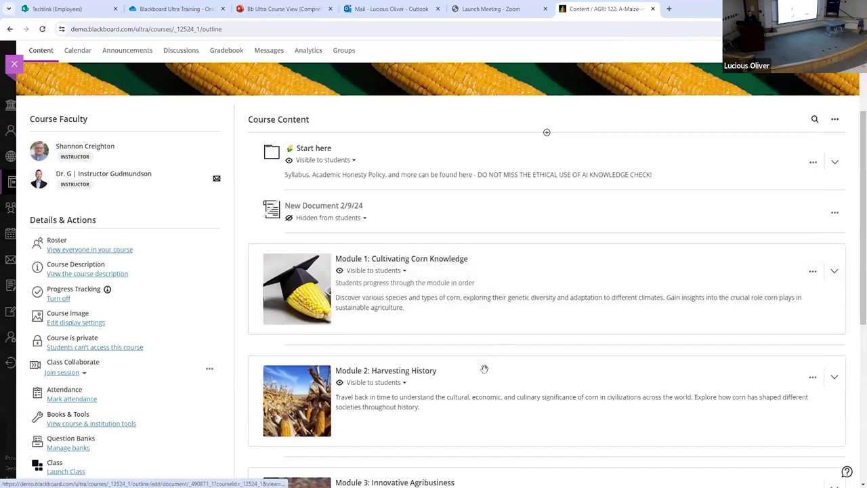
{"action": "left_click", "coordinate": [474, 378]}
{"action": "scroll", "coordinate": [474, 377], "scroll_direction": "down", "scroll_amount": 2}
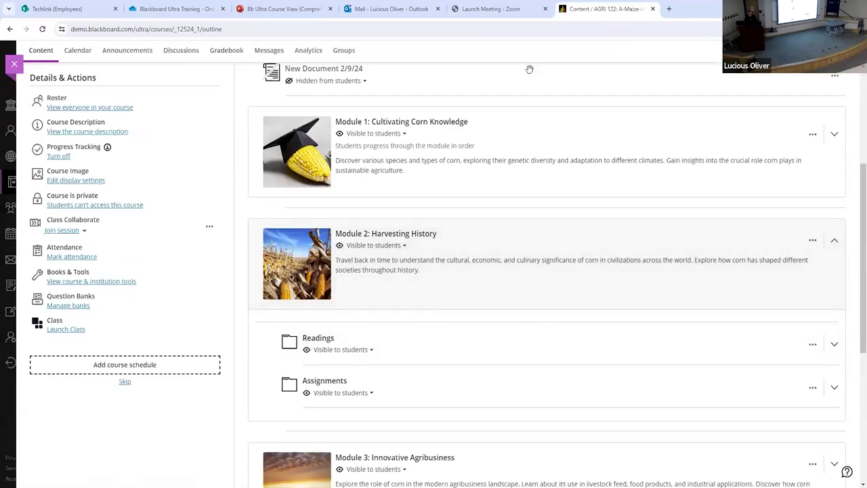
{"action": "left_click", "coordinate": [523, 138]}
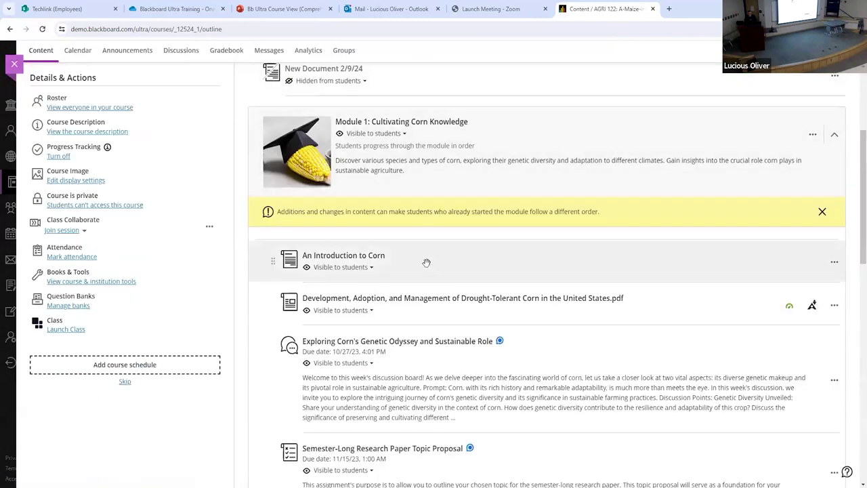
{"action": "left_click", "coordinate": [369, 259]}
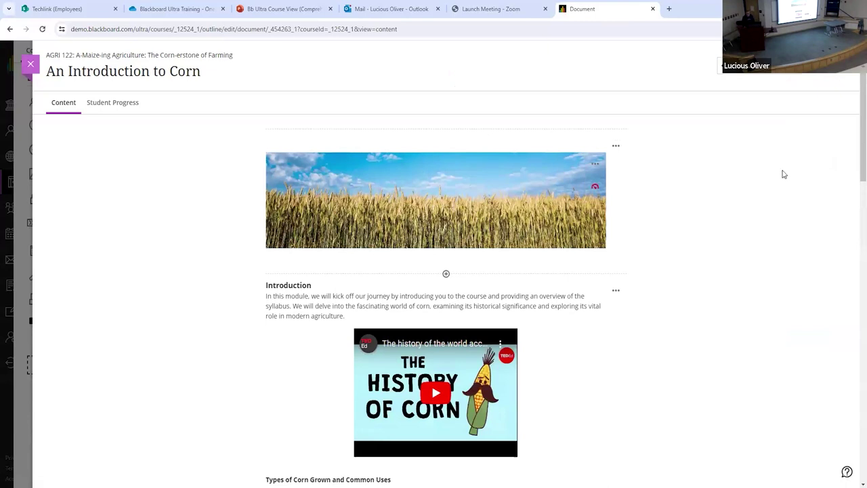
Step: Scroll to The History of Corn video and briefly play then pause it
{"action": "scroll", "coordinate": [754, 276], "scroll_direction": "down", "scroll_amount": 2}
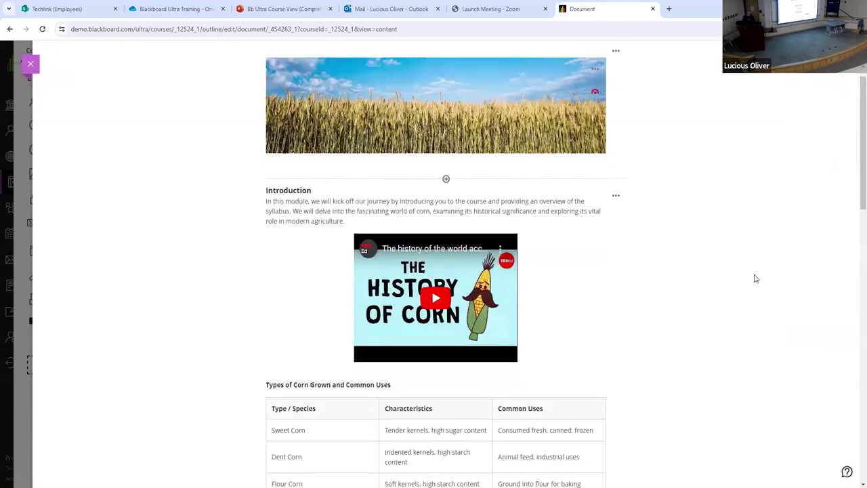
{"action": "scroll", "coordinate": [748, 272], "scroll_direction": "up", "scroll_amount": 2}
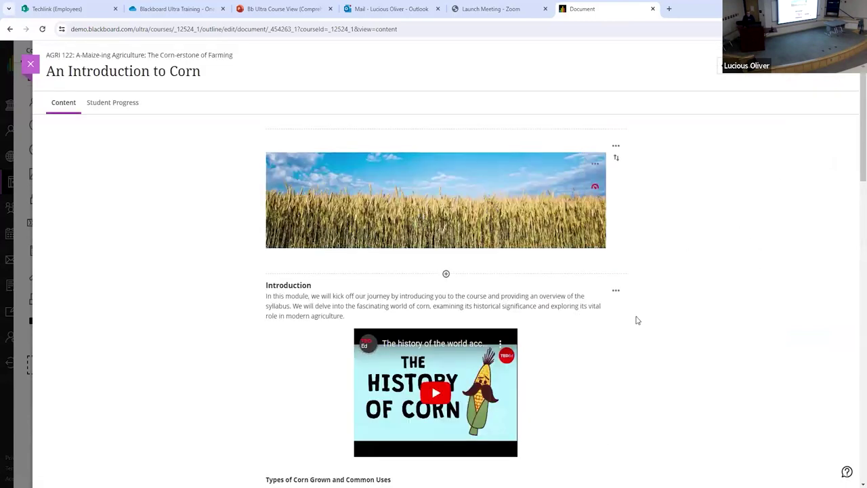
{"action": "scroll", "coordinate": [620, 333], "scroll_direction": "down", "scroll_amount": 1}
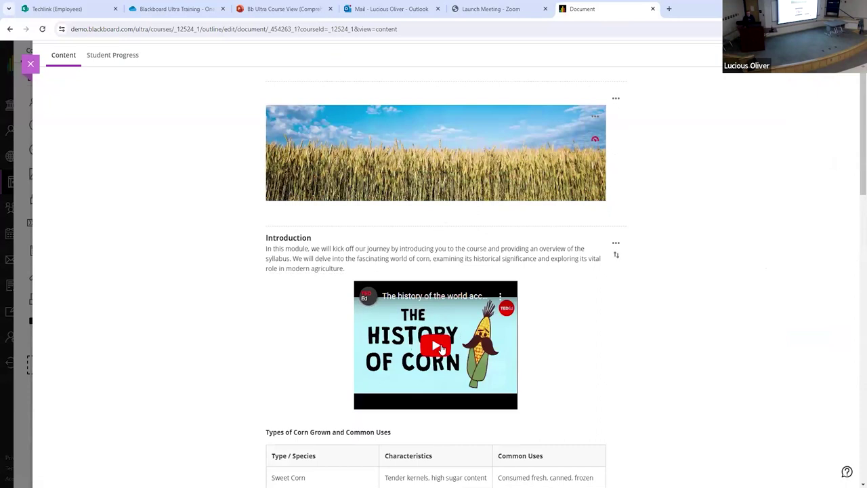
{"action": "left_click", "coordinate": [438, 346]}
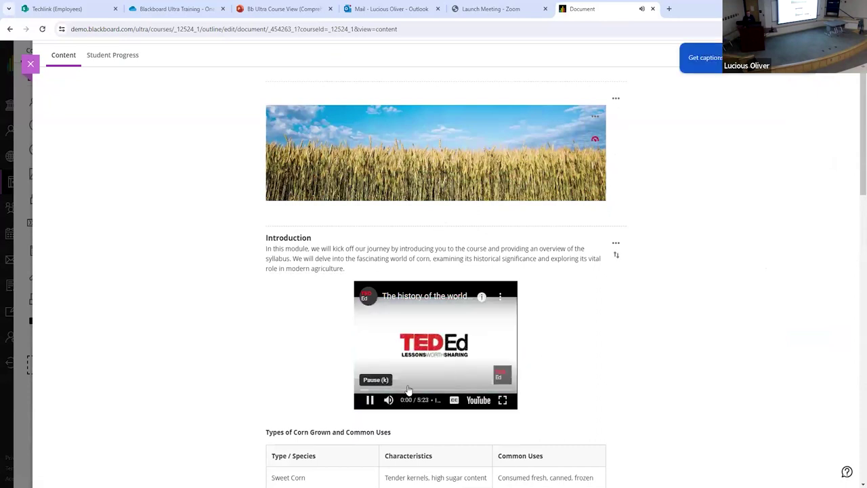
{"action": "left_click", "coordinate": [368, 400]}
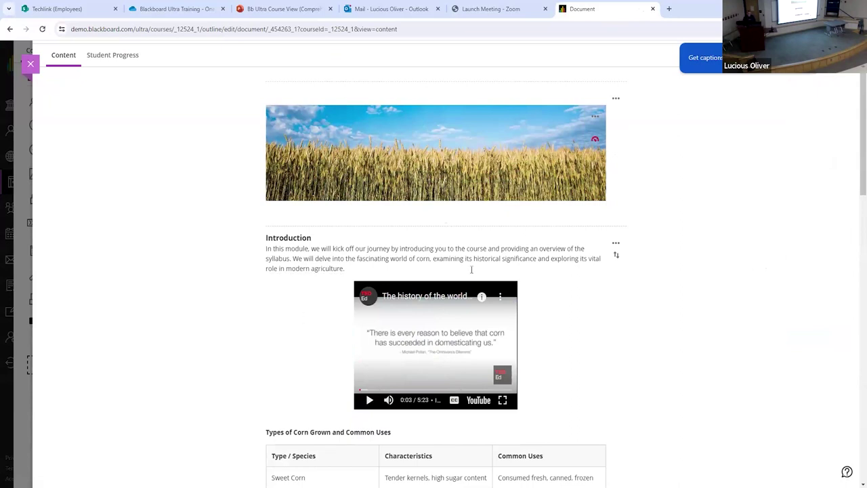
Step: Scroll through the rest of the document and reveal the add-content options below the banner
{"action": "scroll", "coordinate": [711, 337], "scroll_direction": "down", "scroll_amount": 2}
{"action": "scroll", "coordinate": [594, 291], "scroll_direction": "down", "scroll_amount": 2}
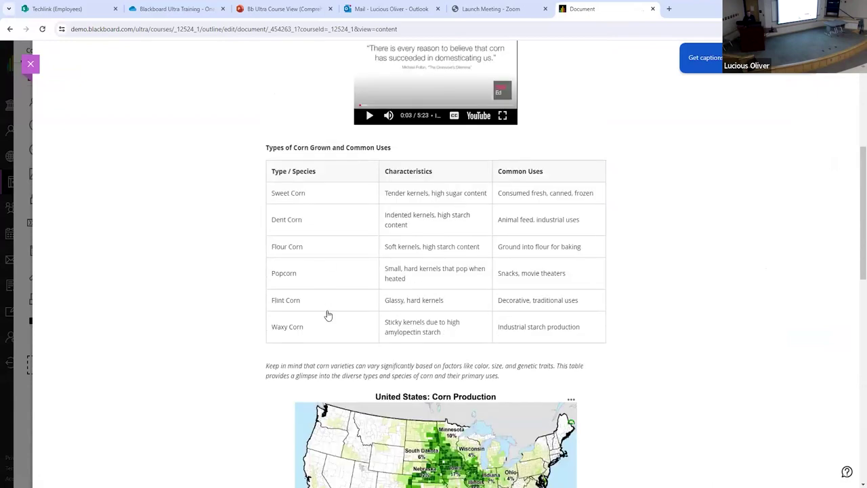
{"action": "scroll", "coordinate": [327, 313], "scroll_direction": "down", "scroll_amount": 2}
{"action": "scroll", "coordinate": [557, 401], "scroll_direction": "down", "scroll_amount": 5}
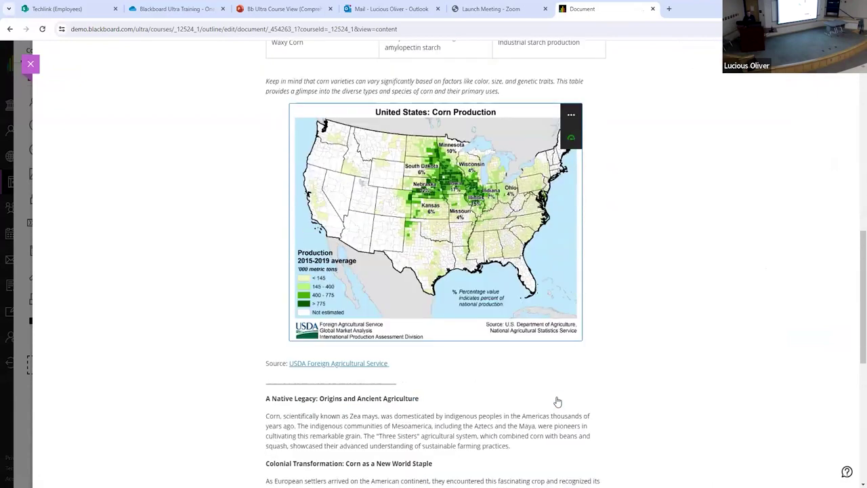
{"action": "scroll", "coordinate": [444, 354], "scroll_direction": "down", "scroll_amount": 2}
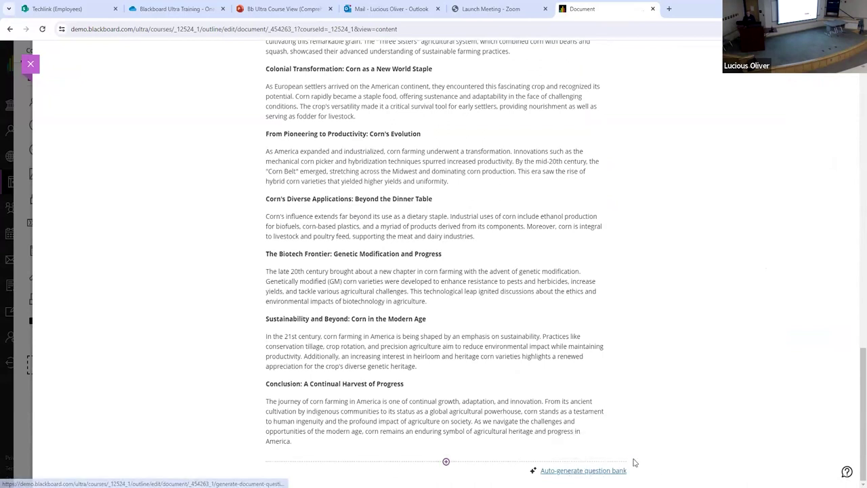
{"action": "scroll", "coordinate": [673, 325], "scroll_direction": "up", "scroll_amount": 12}
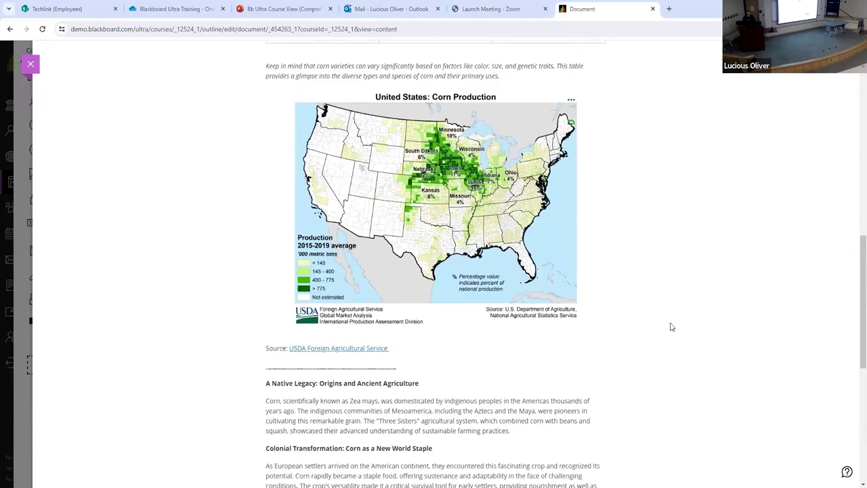
{"action": "scroll", "coordinate": [671, 327], "scroll_direction": "up", "scroll_amount": 6}
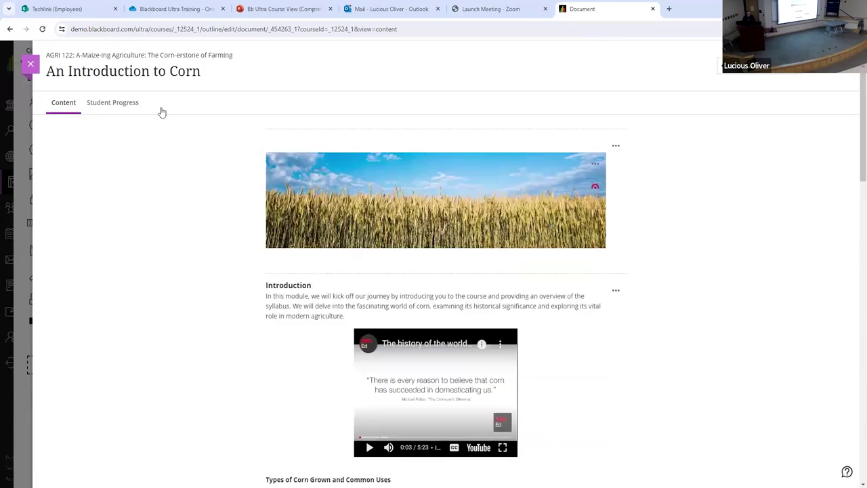
{"action": "left_click", "coordinate": [446, 275]}
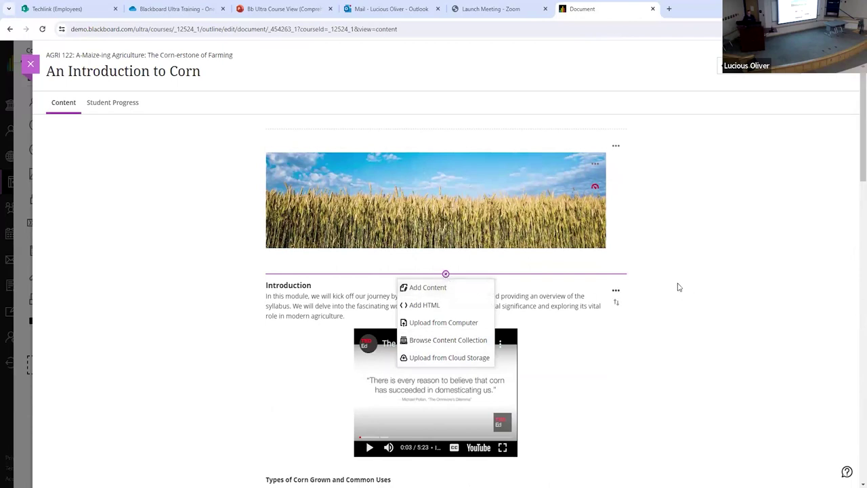
Step: Add an empty text block below the wheat-field banner and open its Image Source list
{"action": "left_click", "coordinate": [705, 263]}
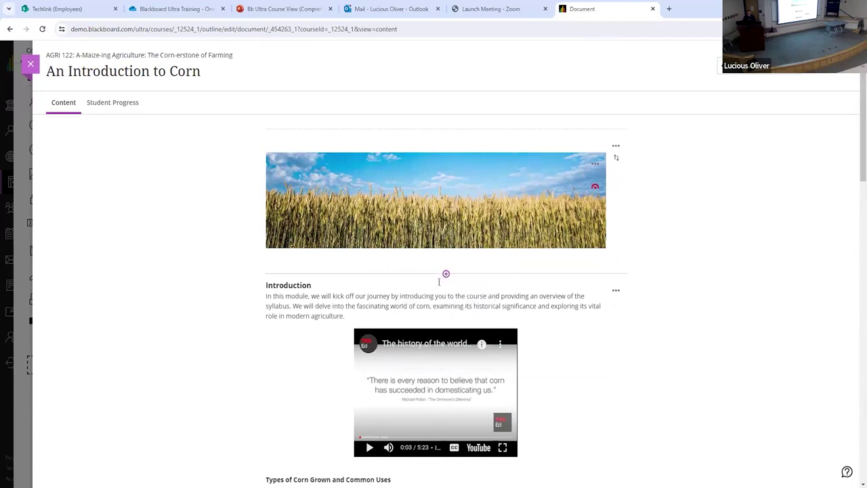
{"action": "left_click", "coordinate": [447, 274]}
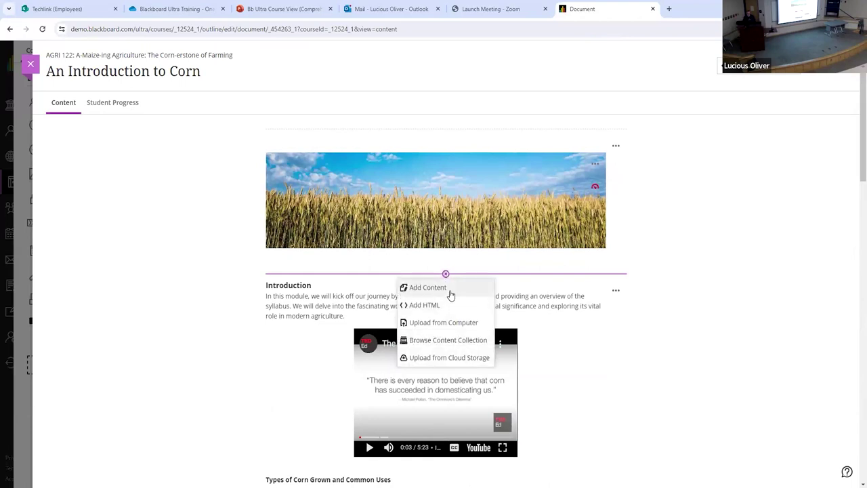
{"action": "left_click", "coordinate": [447, 288]}
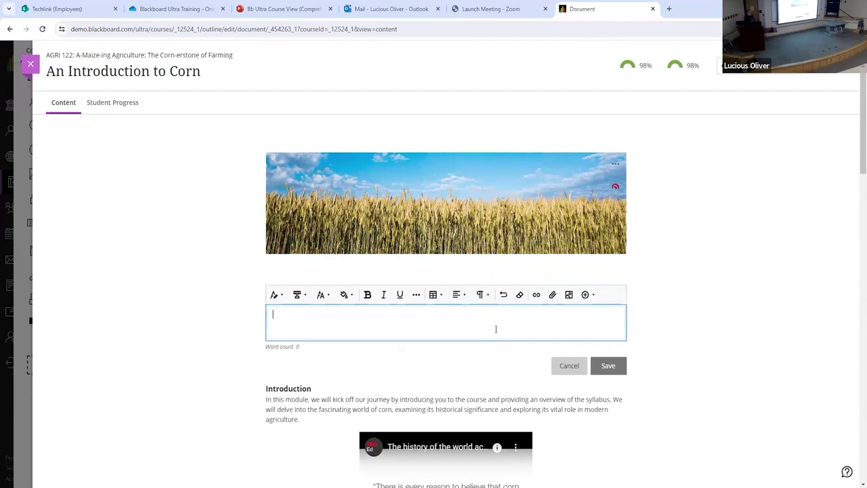
{"action": "left_click", "coordinate": [569, 294]}
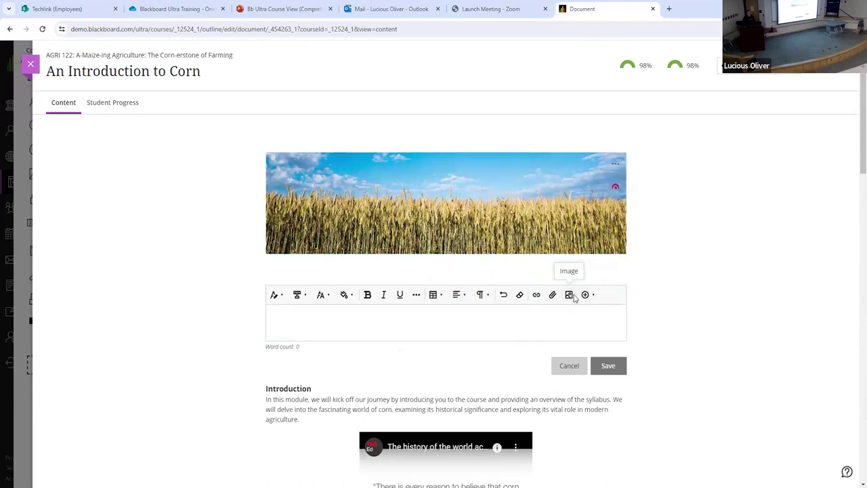
{"action": "left_click", "coordinate": [499, 149]}
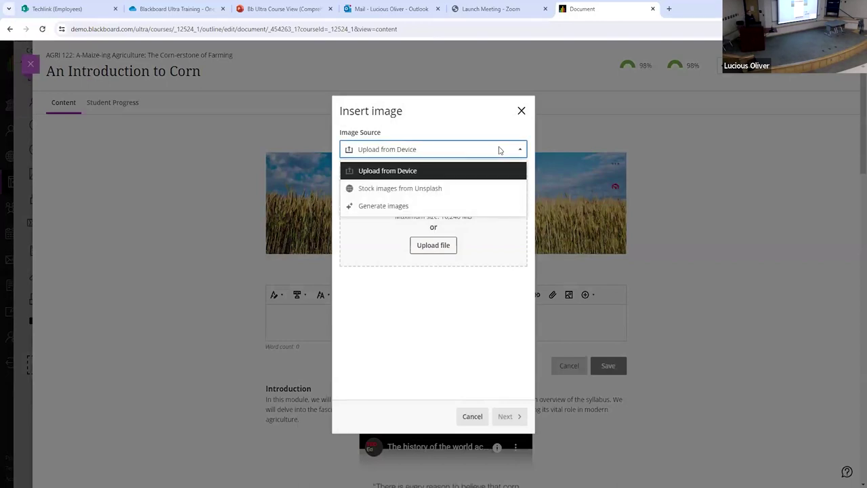
Step: Choose the sprouting seedling photo from Unsplash stock images and upload it at original zoom
{"action": "left_click", "coordinate": [415, 193]}
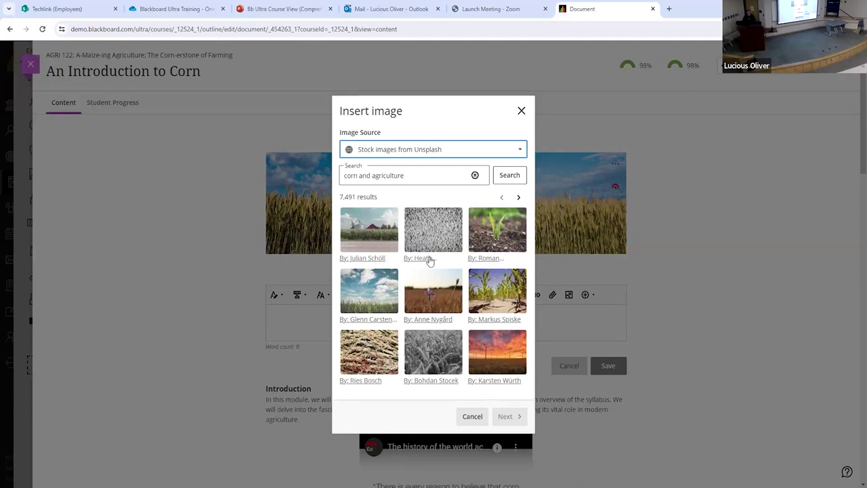
{"action": "left_click", "coordinate": [498, 228]}
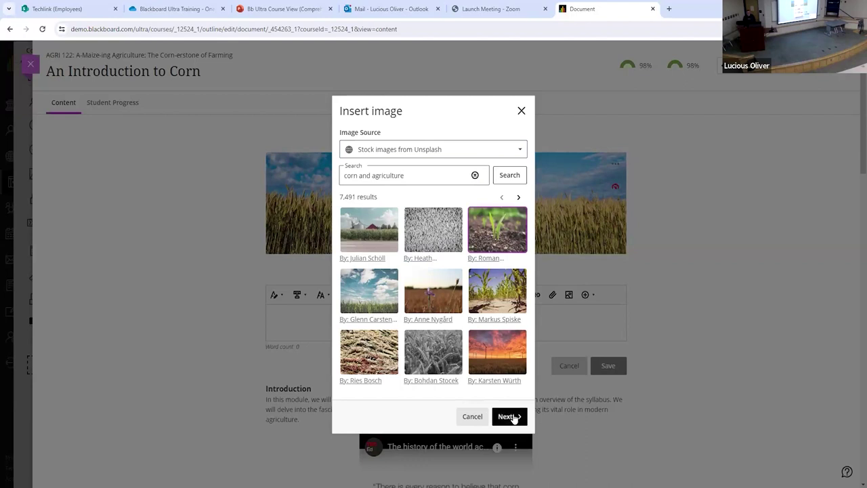
{"action": "left_click", "coordinate": [512, 417]}
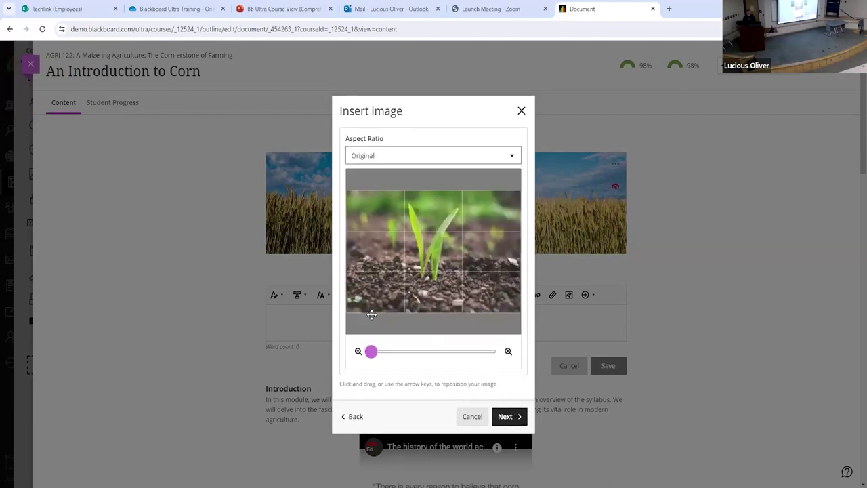
{"action": "left_click_drag", "start_coordinate": [371, 351], "coordinate": [402, 358]}
{"action": "left_click", "coordinate": [358, 352]}
{"action": "left_click", "coordinate": [358, 352]}
{"action": "left_click", "coordinate": [509, 417]}
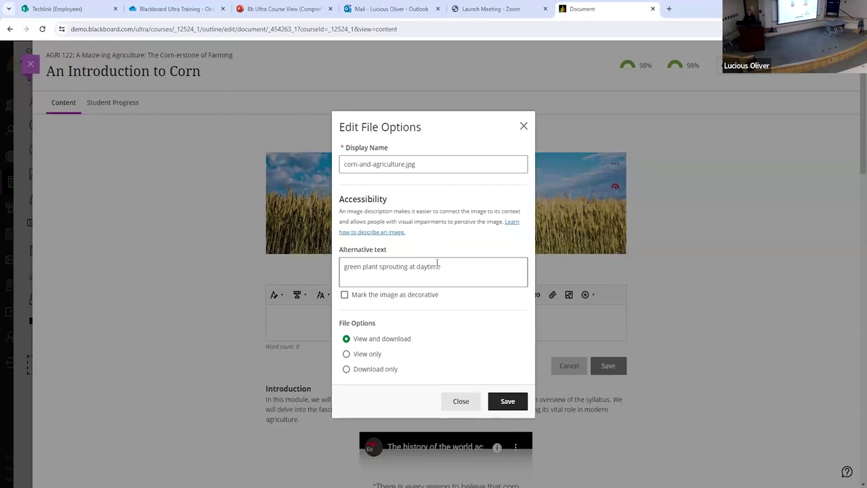
Step: Keep the alt text 'green plant sprouting at daytime', set the image to View only, and save
{"action": "left_click_drag", "start_coordinate": [439, 266], "coordinate": [343, 283]}
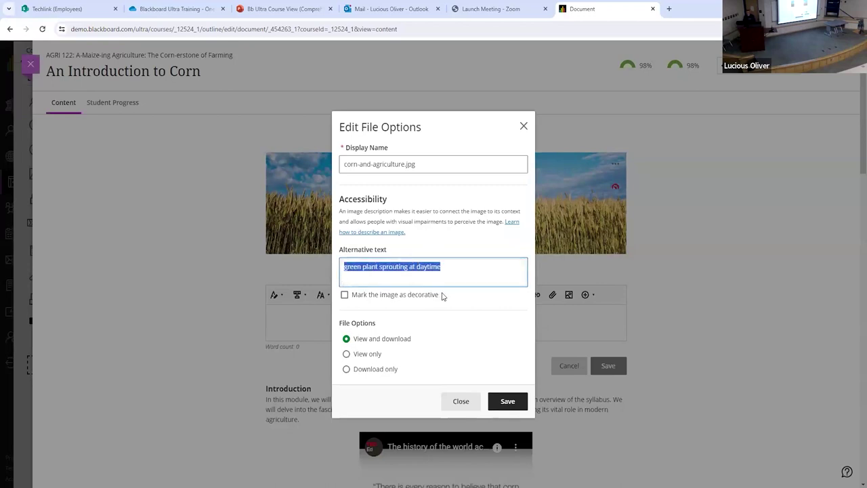
{"action": "left_click", "coordinate": [467, 283]}
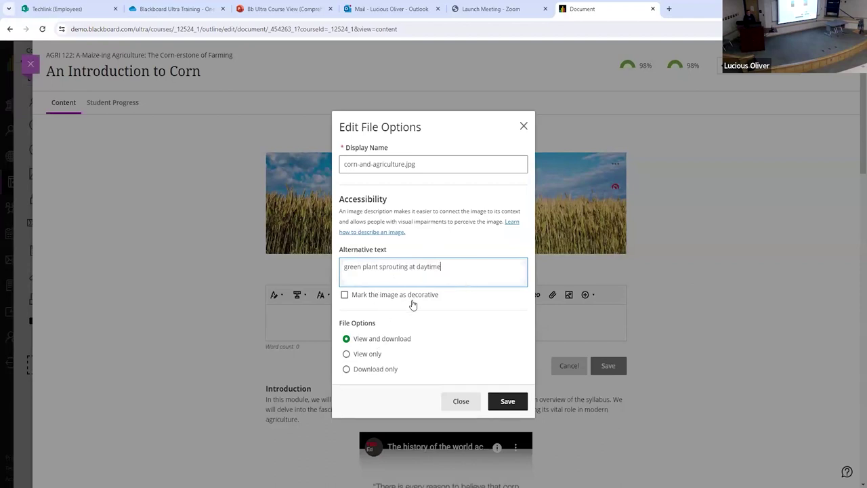
{"action": "left_click", "coordinate": [364, 353]}
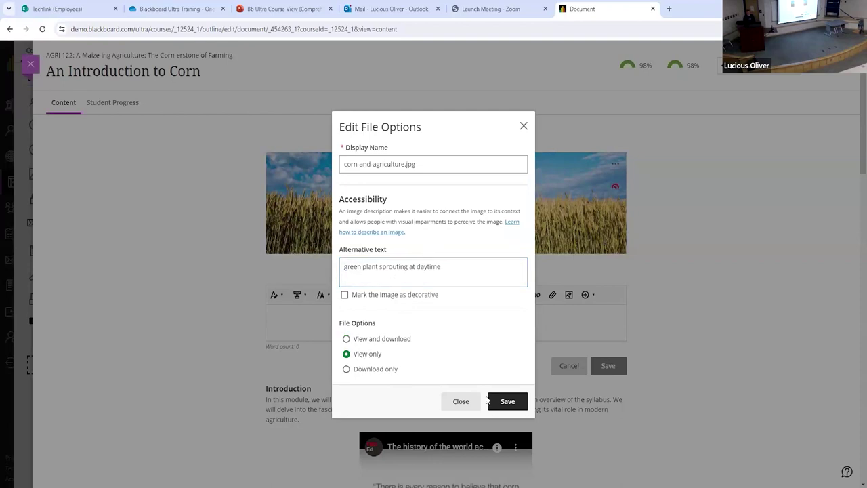
{"action": "left_click", "coordinate": [515, 406]}
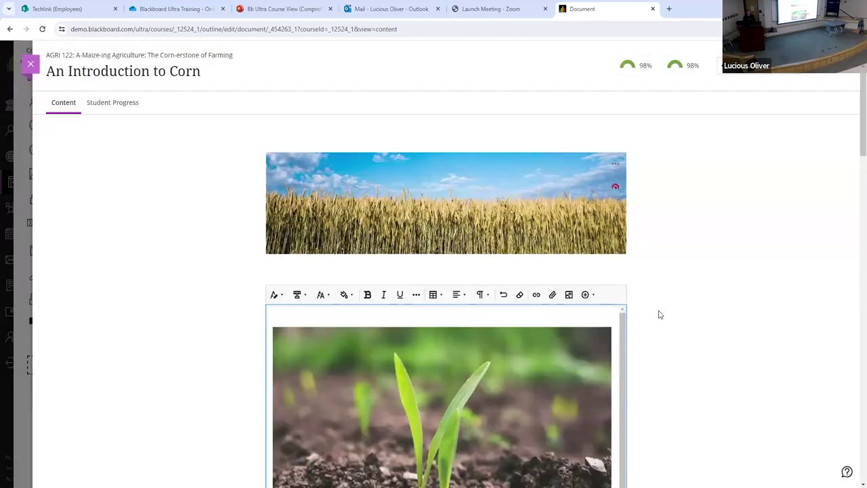
Step: Shrink the plant image to about half size, save the block, and open its options
{"action": "scroll", "coordinate": [658, 314], "scroll_direction": "down", "scroll_amount": 2}
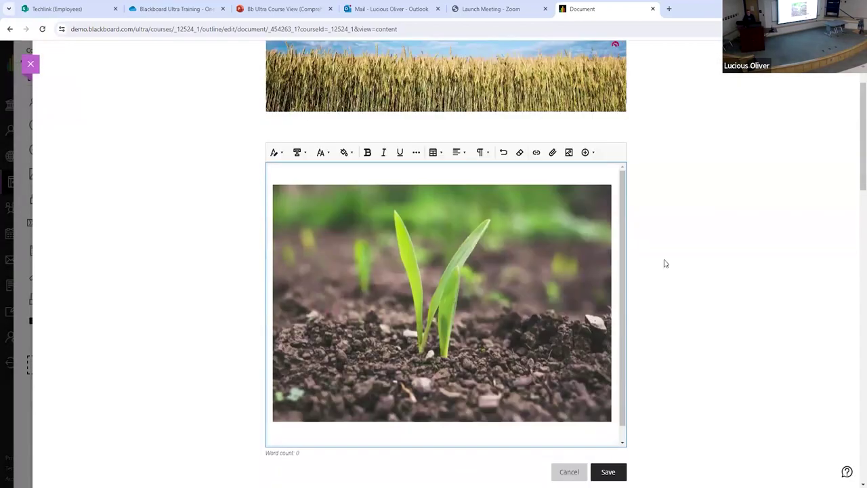
{"action": "left_click", "coordinate": [596, 396]}
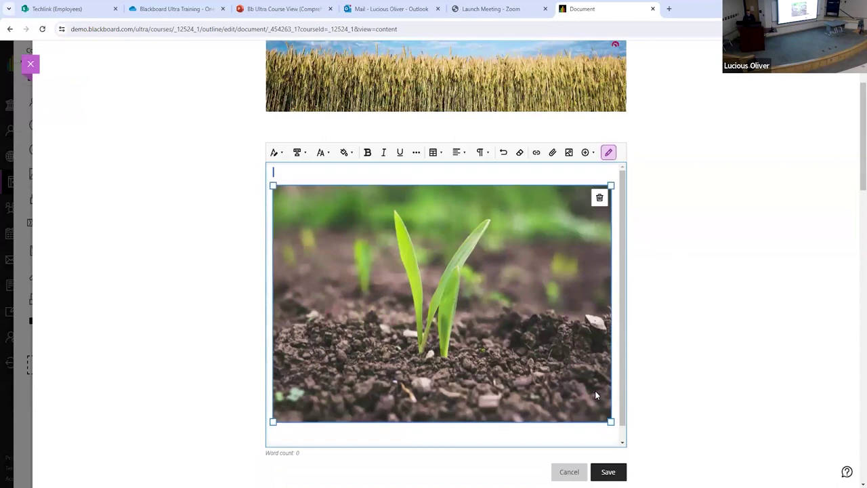
{"action": "left_click_drag", "start_coordinate": [611, 421], "coordinate": [447, 264]}
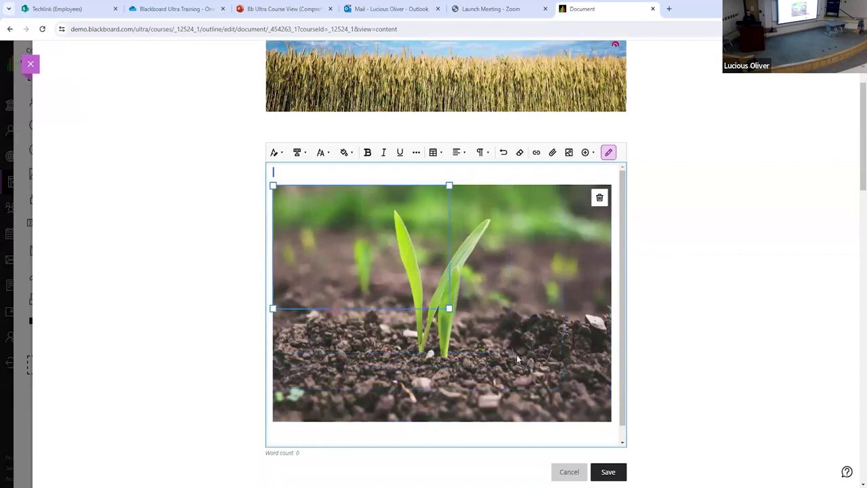
{"action": "left_click", "coordinate": [608, 373]}
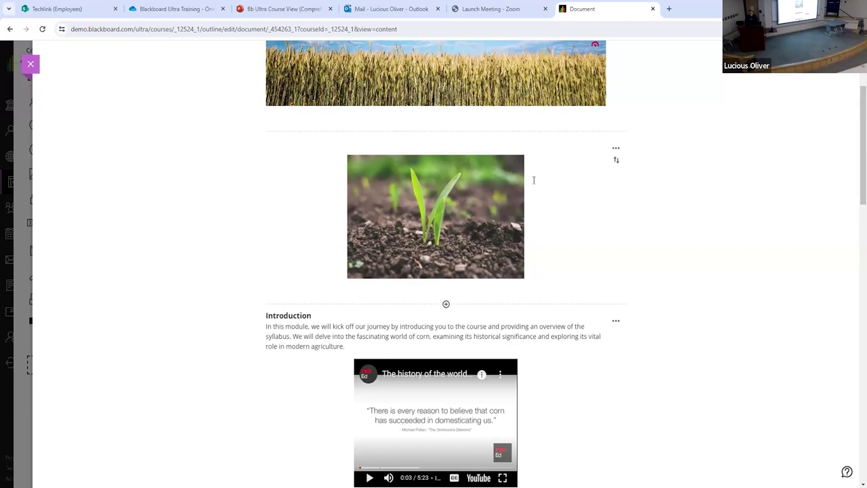
{"action": "left_click", "coordinate": [615, 153]}
Step: Check which students completed An Introduction to Corn, then close the document
{"action": "left_click", "coordinate": [255, 246]}
{"action": "scroll", "coordinate": [203, 232], "scroll_direction": "up", "scroll_amount": 3}
{"action": "left_click", "coordinate": [103, 105]}
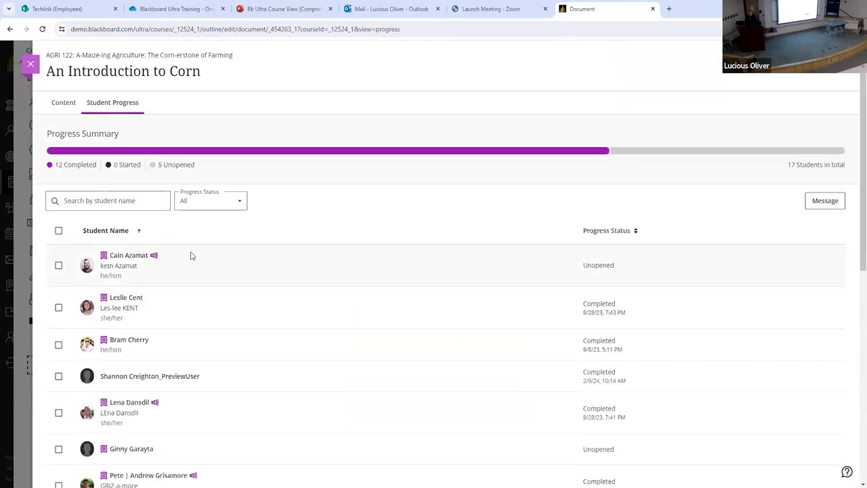
{"action": "scroll", "coordinate": [281, 264], "scroll_direction": "down", "scroll_amount": 3}
{"action": "scroll", "coordinate": [284, 268], "scroll_direction": "up", "scroll_amount": 3}
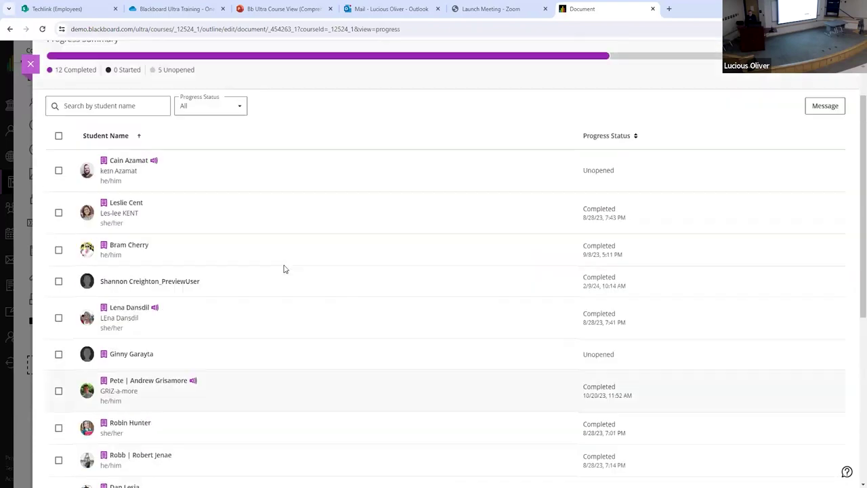
{"action": "left_click", "coordinate": [30, 63]}
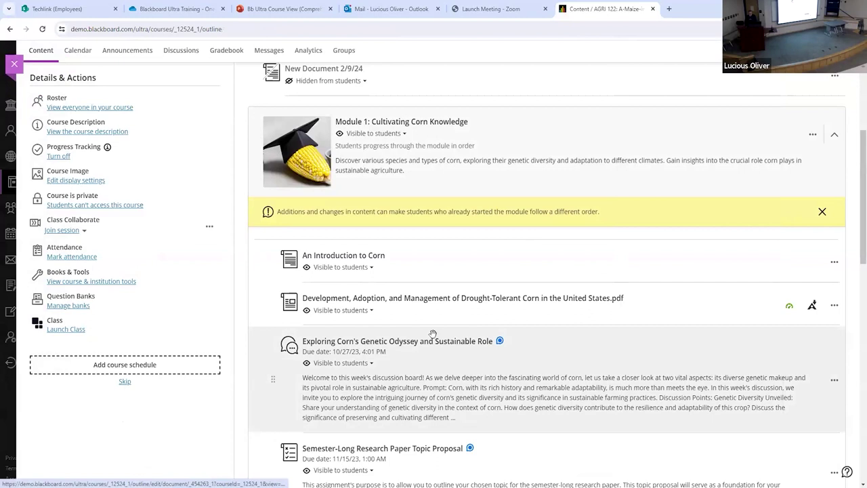
Step: Expand, collapse and re-expand Module 1 Review Materials to inspect its items
{"action": "scroll", "coordinate": [429, 333], "scroll_direction": "down", "scroll_amount": 3}
{"action": "scroll", "coordinate": [432, 333], "scroll_direction": "down", "scroll_amount": 1}
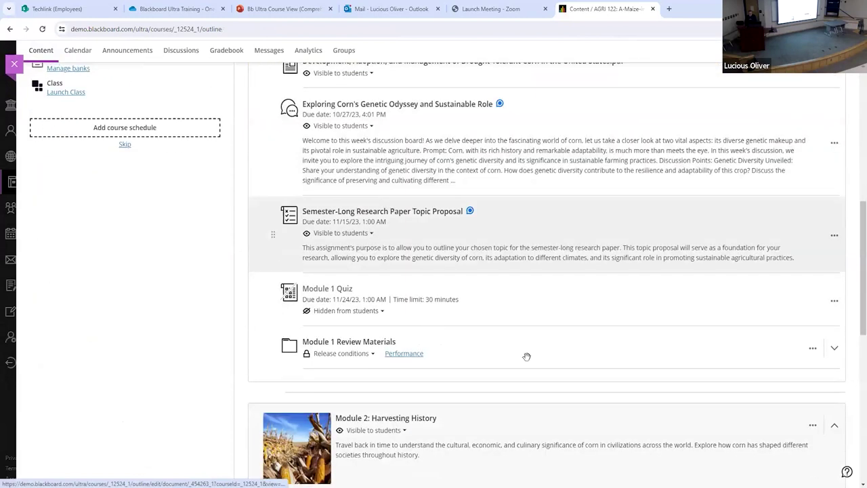
{"action": "left_click", "coordinate": [326, 343]}
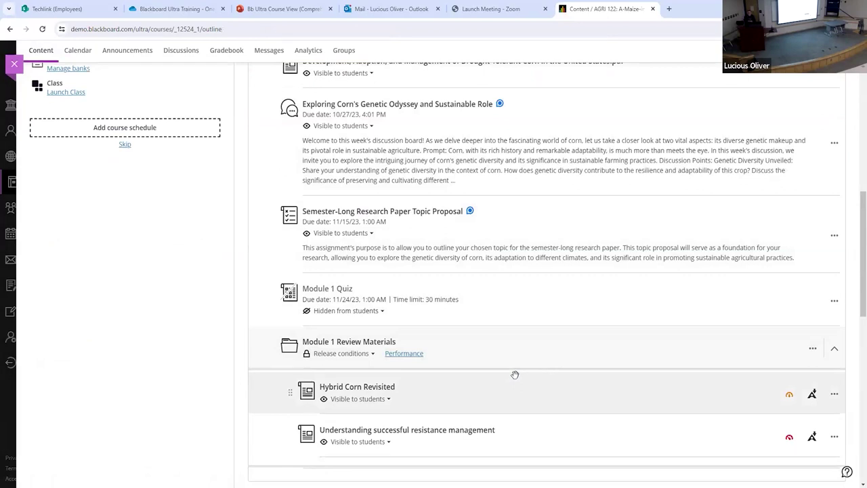
{"action": "left_click", "coordinate": [330, 347]}
{"action": "scroll", "coordinate": [515, 135], "scroll_direction": "up", "scroll_amount": 3}
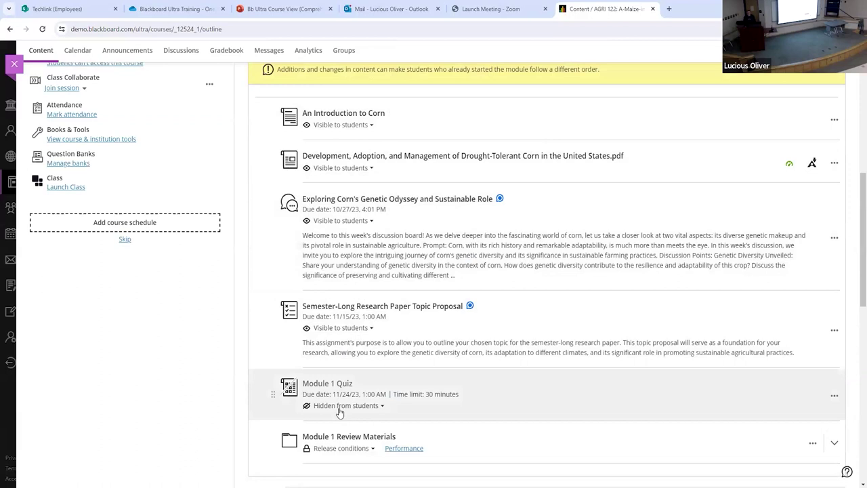
{"action": "scroll", "coordinate": [350, 387], "scroll_direction": "up", "scroll_amount": 1}
{"action": "scroll", "coordinate": [359, 391], "scroll_direction": "down", "scroll_amount": 3}
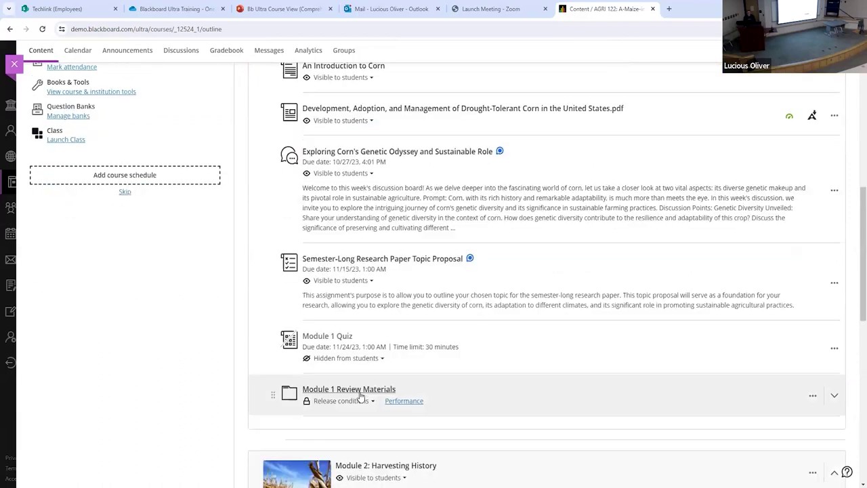
{"action": "left_click", "coordinate": [337, 295]}
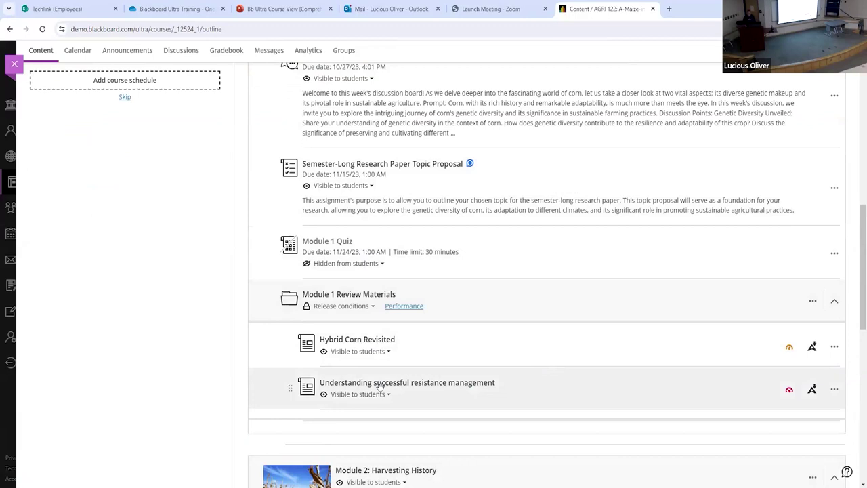
{"action": "scroll", "coordinate": [407, 379], "scroll_direction": "up", "scroll_amount": 4}
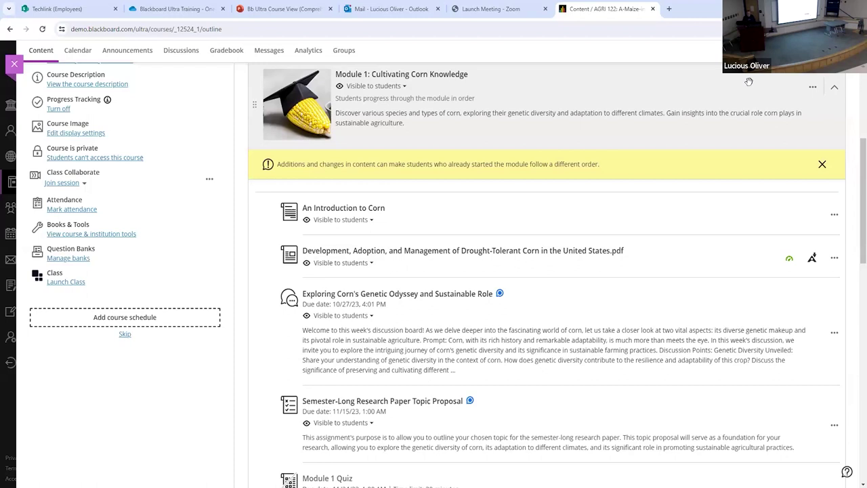
{"action": "scroll", "coordinate": [625, 151], "scroll_direction": "up", "scroll_amount": 3}
{"action": "scroll", "coordinate": [562, 163], "scroll_direction": "up", "scroll_amount": 2}
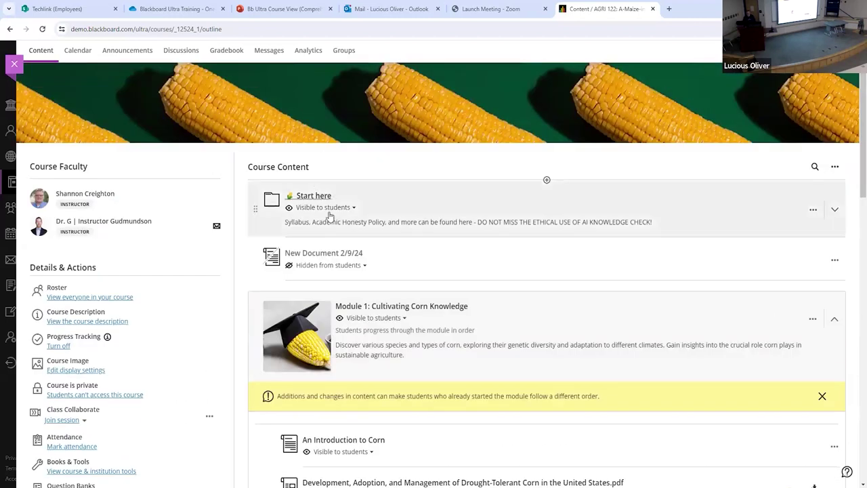
Step: Expand the Start here folder and start previewing the course as a student
{"action": "left_click", "coordinate": [325, 196]}
{"action": "left_click", "coordinate": [321, 195]}
{"action": "left_click", "coordinate": [321, 195]}
{"action": "left_click", "coordinate": [840, 50]}
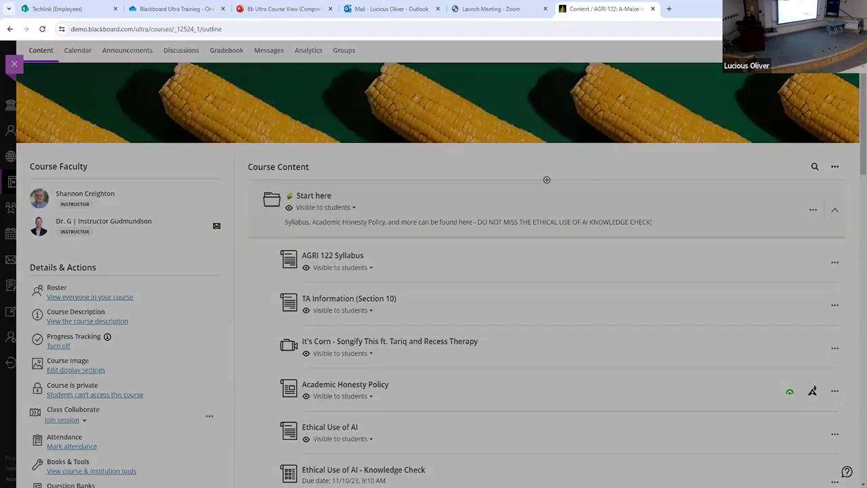
{"action": "left_click", "coordinate": [488, 197]}
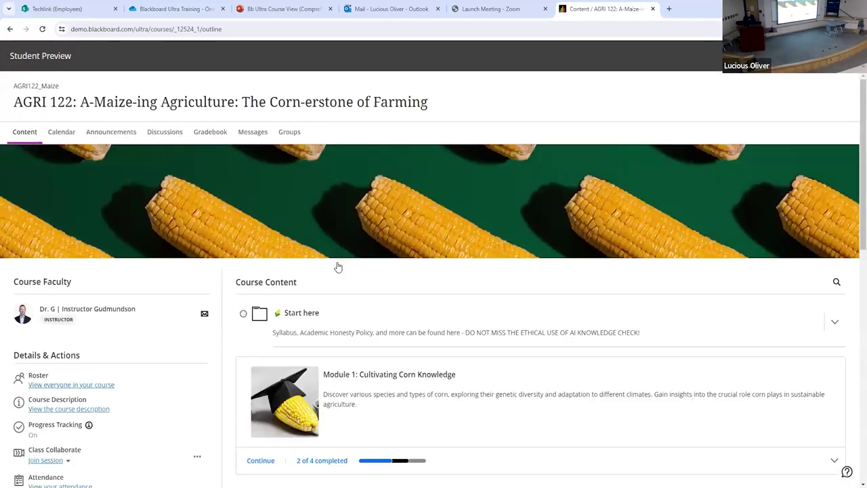
Step: In Student Preview, read the AGRI 122 Syllabus and TA Information (Section 10) items
{"action": "scroll", "coordinate": [338, 267], "scroll_direction": "down", "scroll_amount": 1}
{"action": "left_click", "coordinate": [388, 285]}
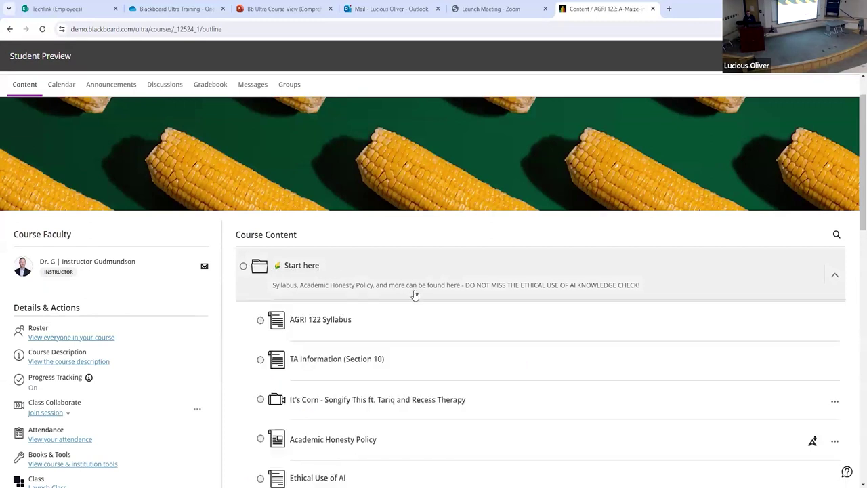
{"action": "scroll", "coordinate": [353, 294], "scroll_direction": "down", "scroll_amount": 1}
{"action": "left_click", "coordinate": [335, 272]}
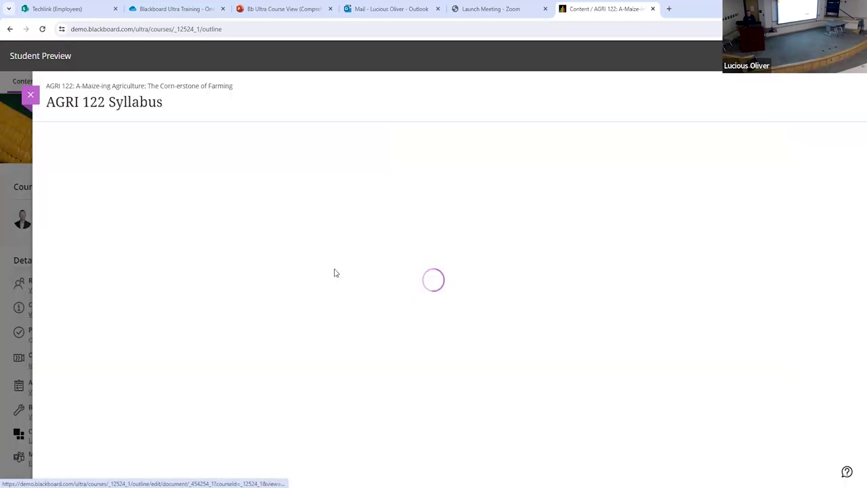
{"action": "scroll", "coordinate": [787, 205], "scroll_direction": "down", "scroll_amount": 10}
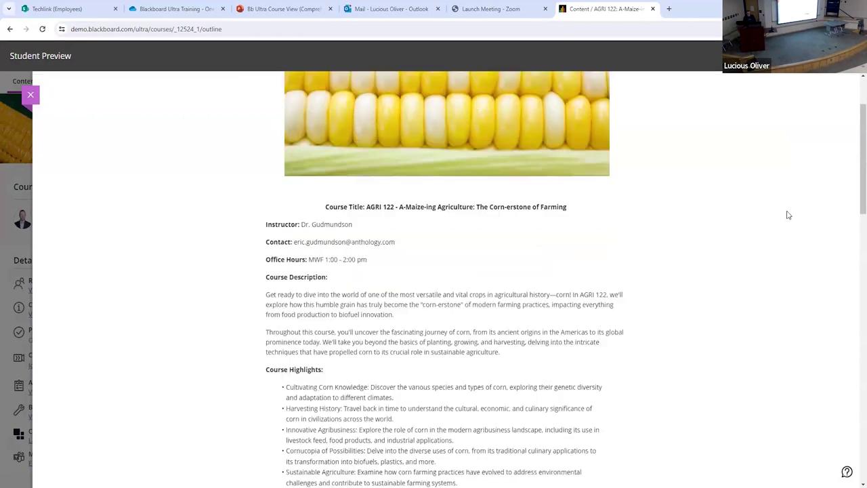
{"action": "scroll", "coordinate": [785, 218], "scroll_direction": "down", "scroll_amount": 10}
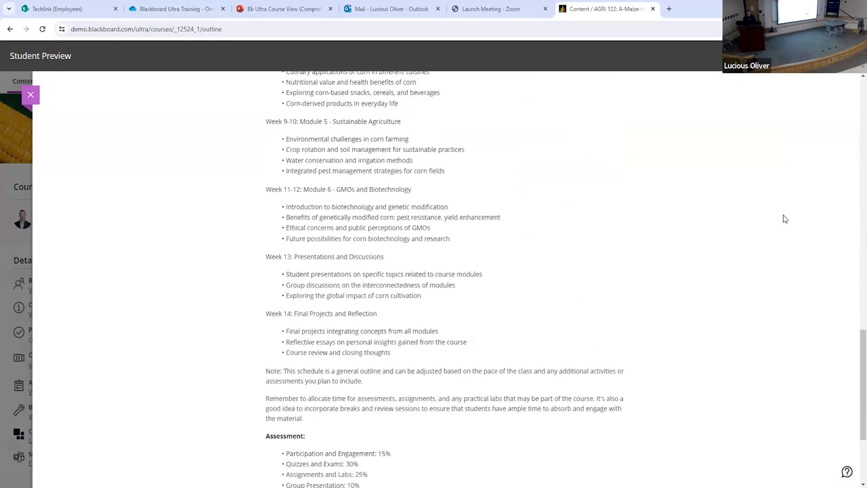
{"action": "scroll", "coordinate": [635, 183], "scroll_direction": "up", "scroll_amount": 20}
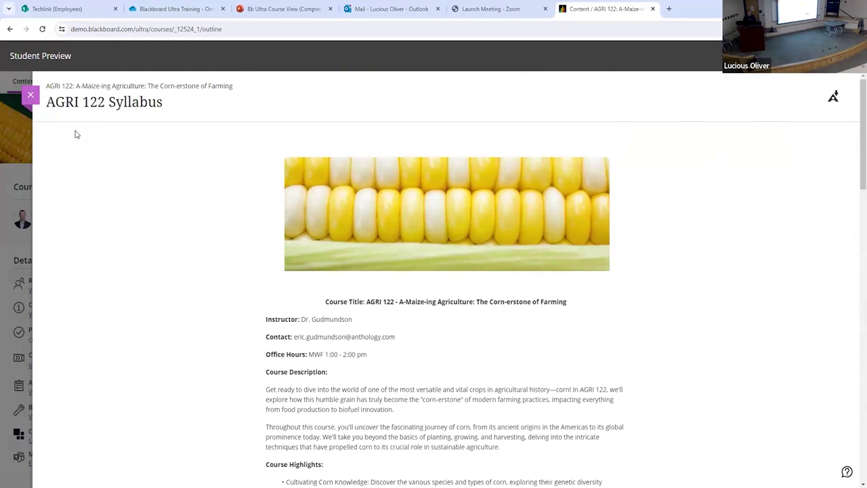
{"action": "left_click", "coordinate": [31, 95]}
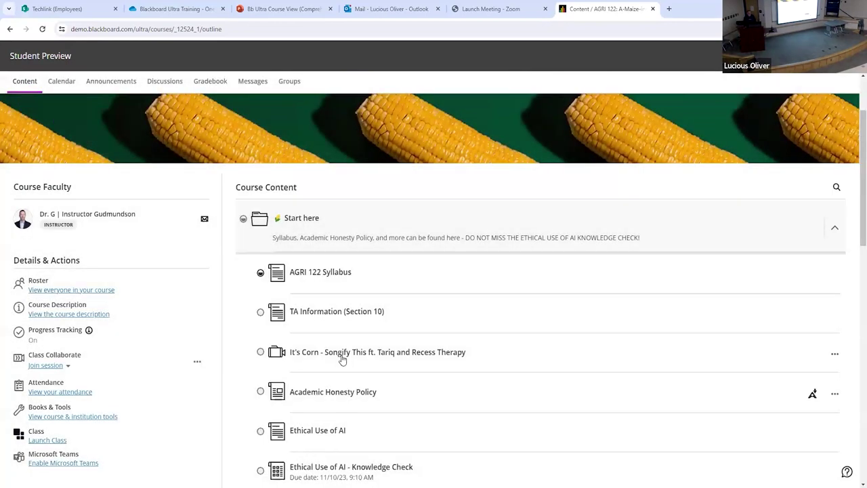
{"action": "left_click", "coordinate": [339, 319]}
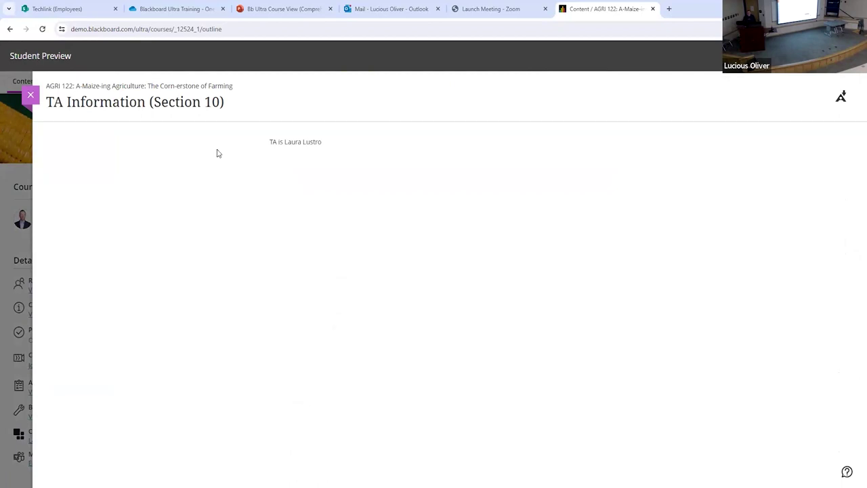
{"action": "left_click", "coordinate": [31, 94]}
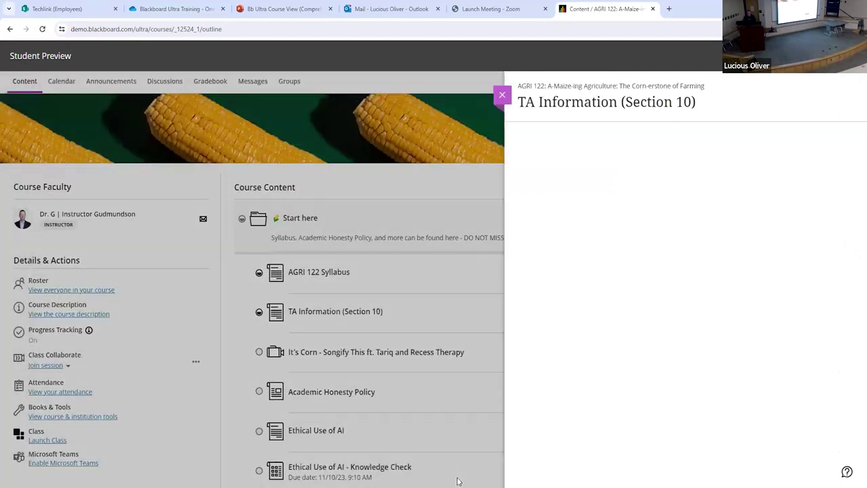
Step: Open An Introduction to Corn and the drought-tolerant corn PDF in Module 1, then collapse Module 1
{"action": "scroll", "coordinate": [412, 342], "scroll_direction": "down", "scroll_amount": 3}
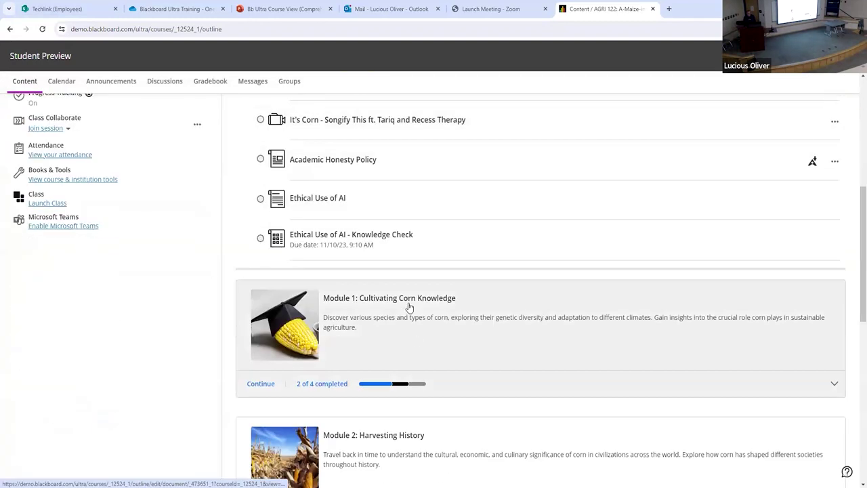
{"action": "left_click", "coordinate": [409, 305]}
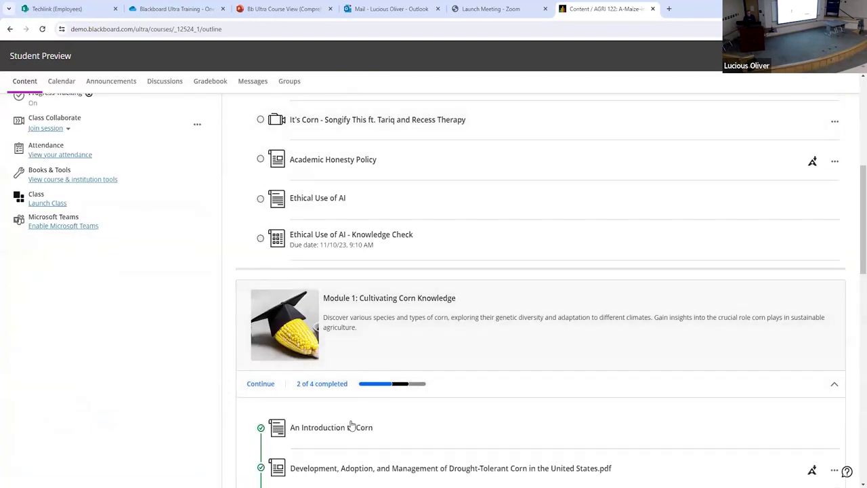
{"action": "left_click", "coordinate": [350, 427]}
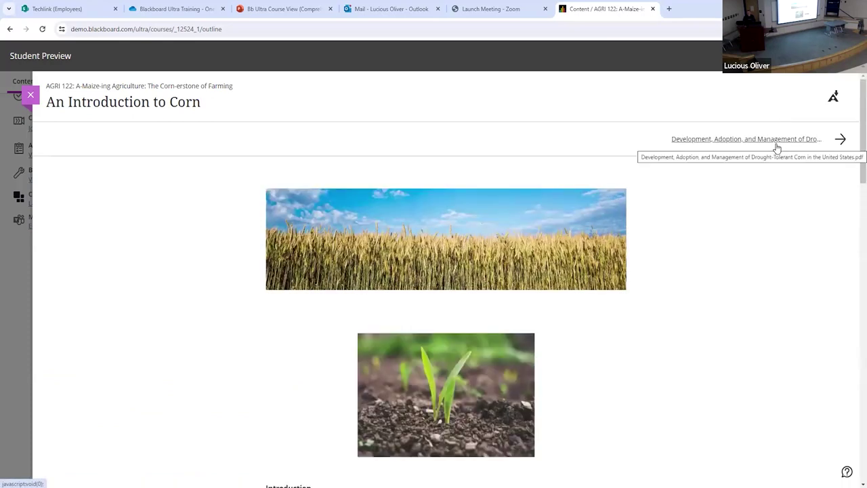
{"action": "left_click", "coordinate": [777, 139]}
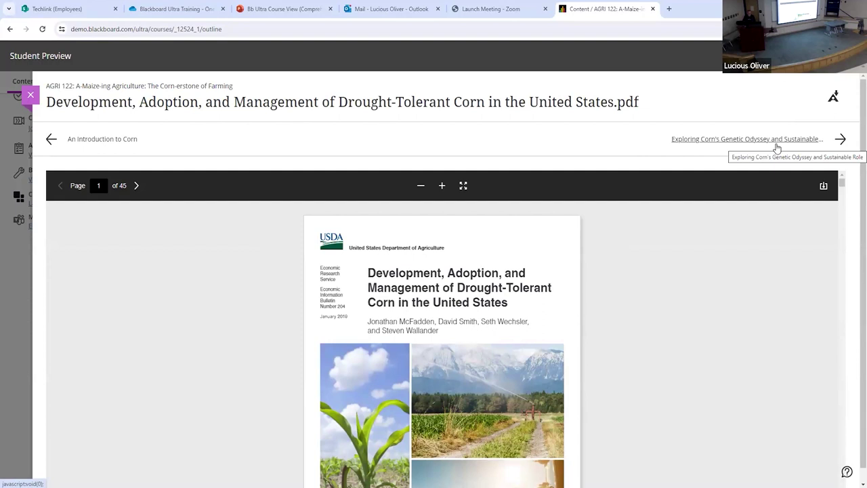
{"action": "left_click", "coordinate": [31, 95]}
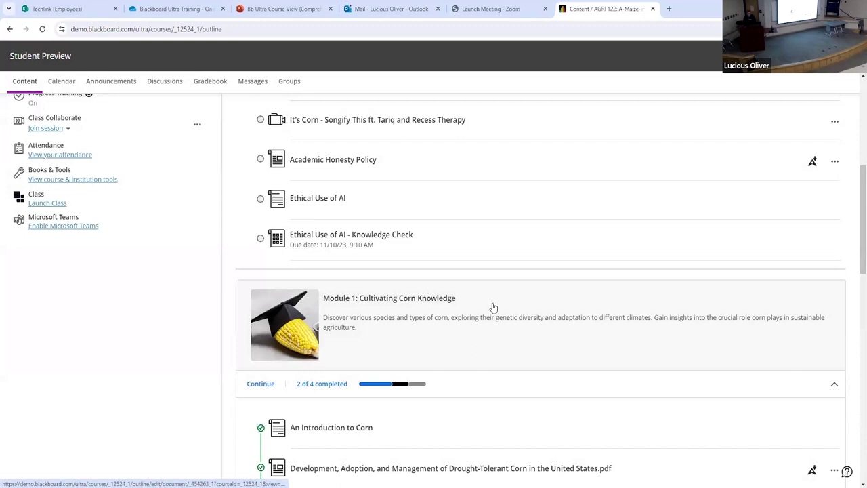
{"action": "left_click", "coordinate": [494, 302]}
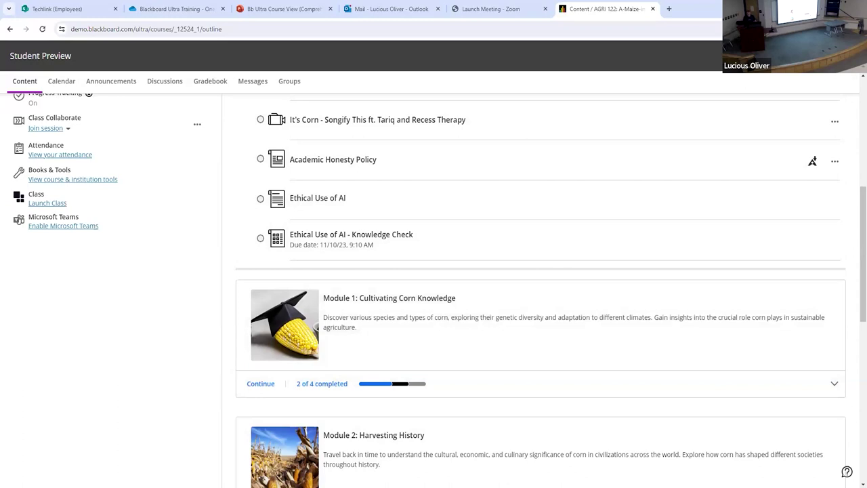
Step: Start exiting Student Preview from the preview banner
{"action": "left_click", "coordinate": [812, 55]}
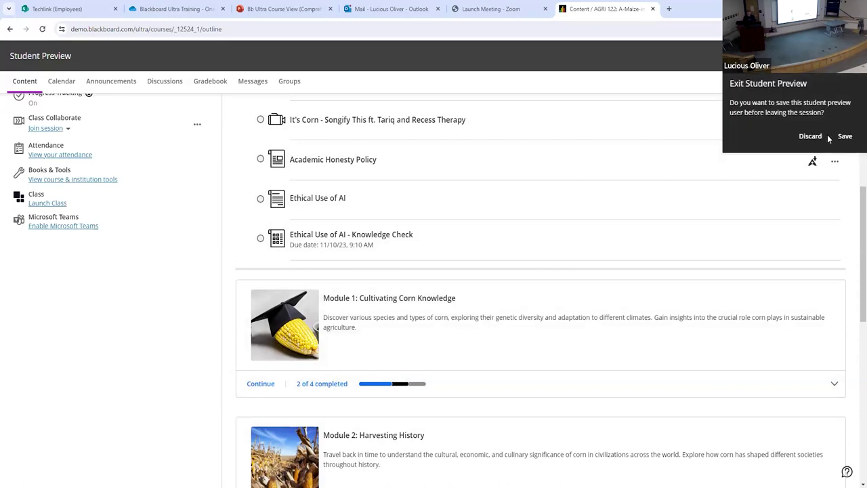
Step: Exit Student Preview and discard the preview user
{"action": "left_click", "coordinate": [807, 139]}
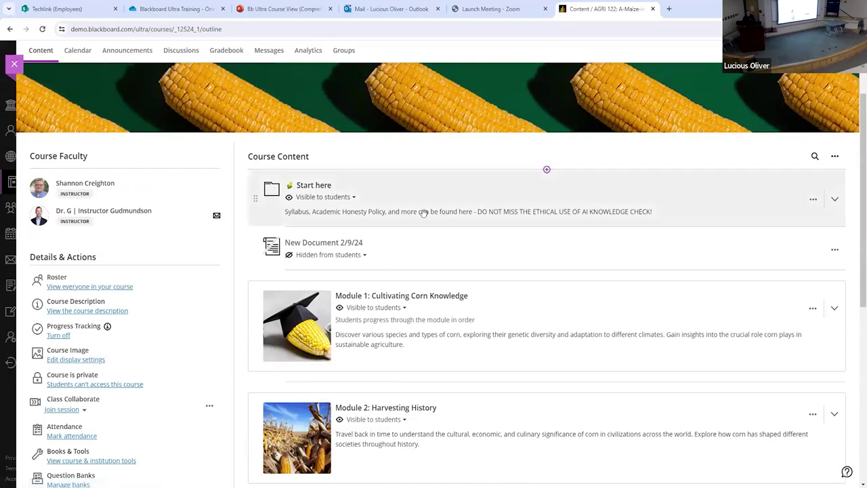
Step: Start a fresh Student Preview of the AGRI 122 course
{"action": "scroll", "coordinate": [344, 279], "scroll_direction": "down", "scroll_amount": 1}
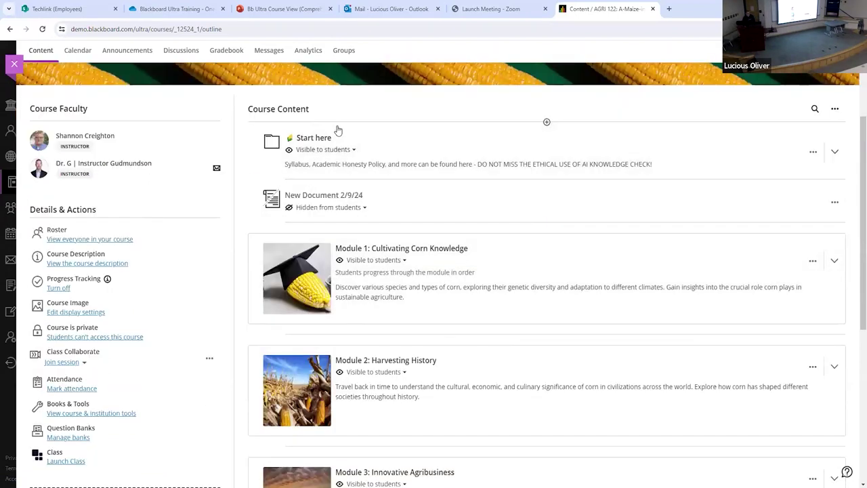
{"action": "left_click", "coordinate": [828, 50]}
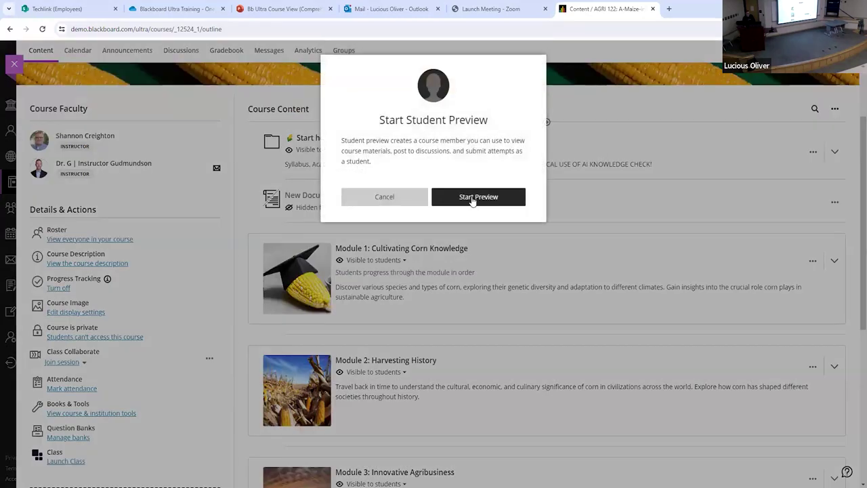
{"action": "left_click", "coordinate": [470, 197]}
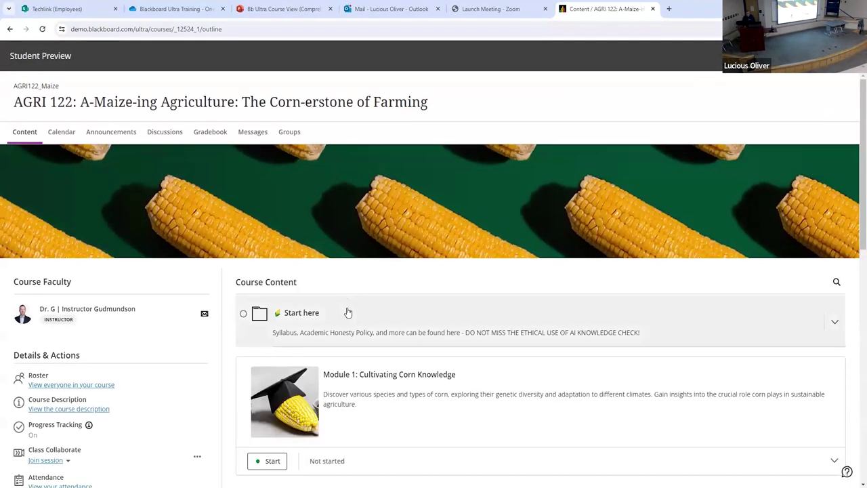
Step: Expand the Start here folder and browse its contents as a student
{"action": "left_click", "coordinate": [347, 312]}
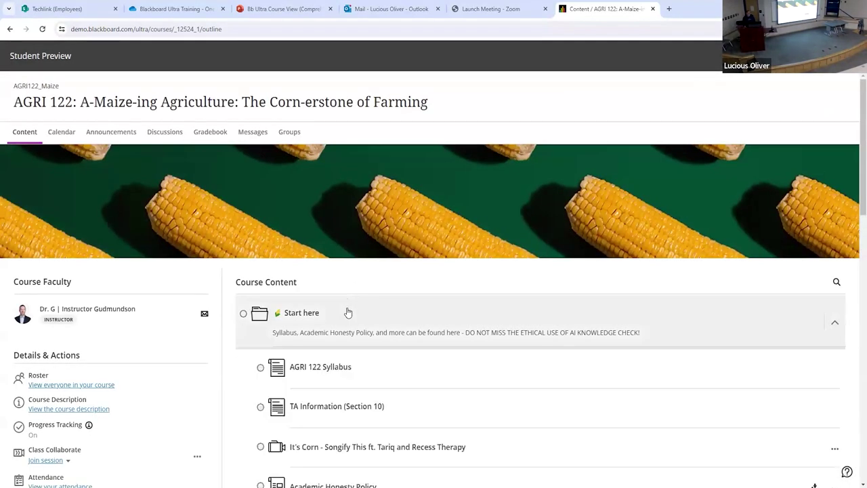
{"action": "scroll", "coordinate": [347, 312], "scroll_direction": "down", "scroll_amount": 4}
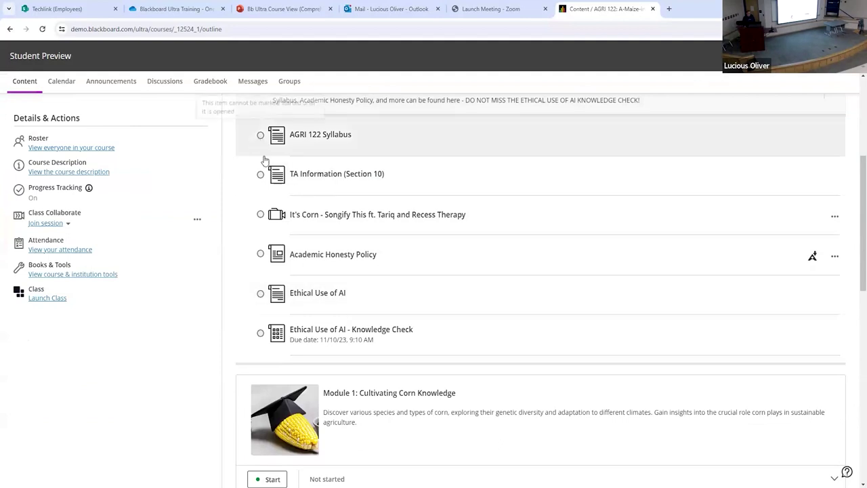
{"action": "scroll", "coordinate": [318, 379], "scroll_direction": "down", "scroll_amount": 2}
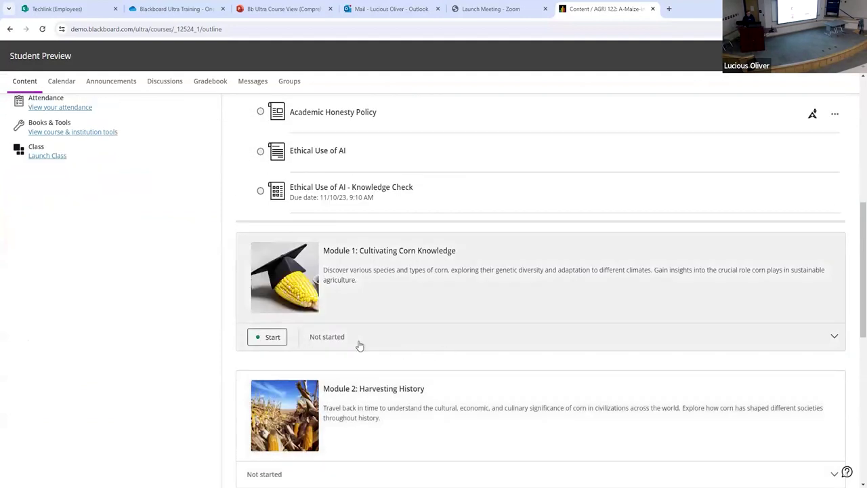
{"action": "scroll", "coordinate": [379, 244], "scroll_direction": "up", "scroll_amount": 4}
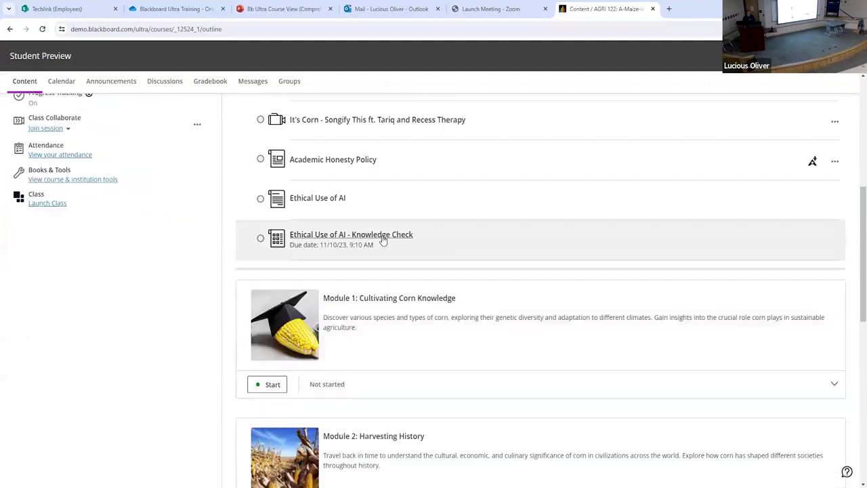
{"action": "left_click", "coordinate": [325, 180]}
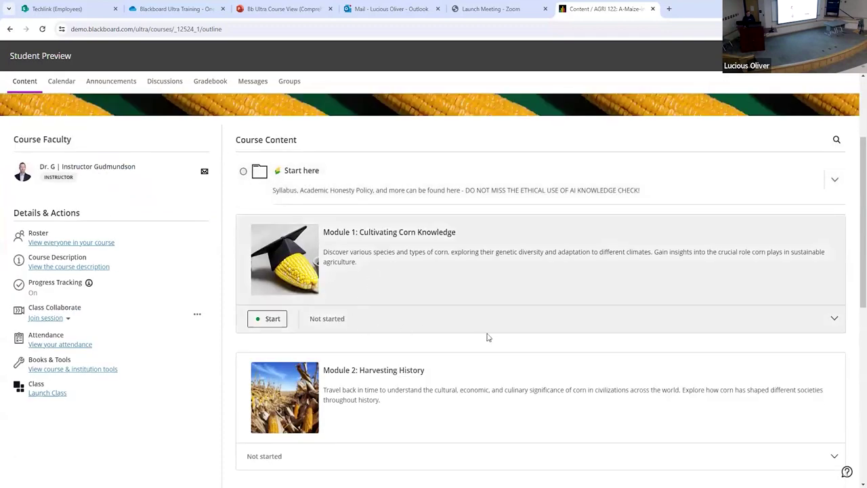
{"action": "left_click", "coordinate": [315, 174]}
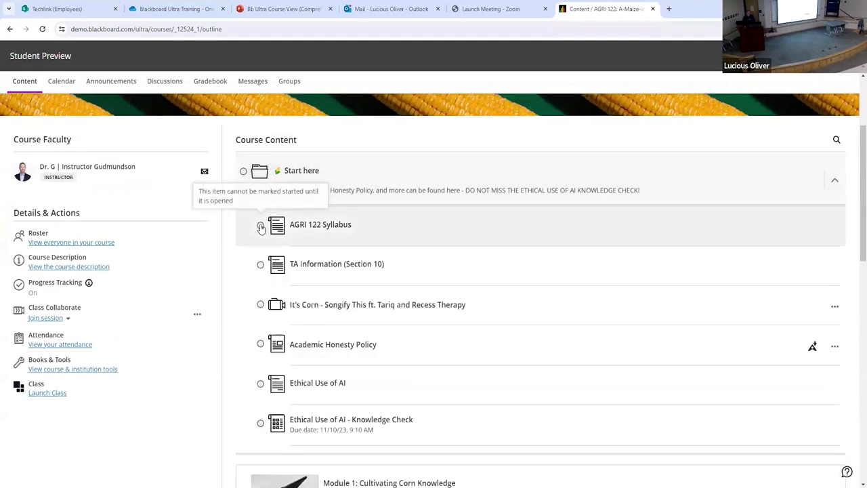
Step: Expand Module 1 to see its locked items, then switch to Messages
{"action": "scroll", "coordinate": [376, 338], "scroll_direction": "down", "scroll_amount": 2}
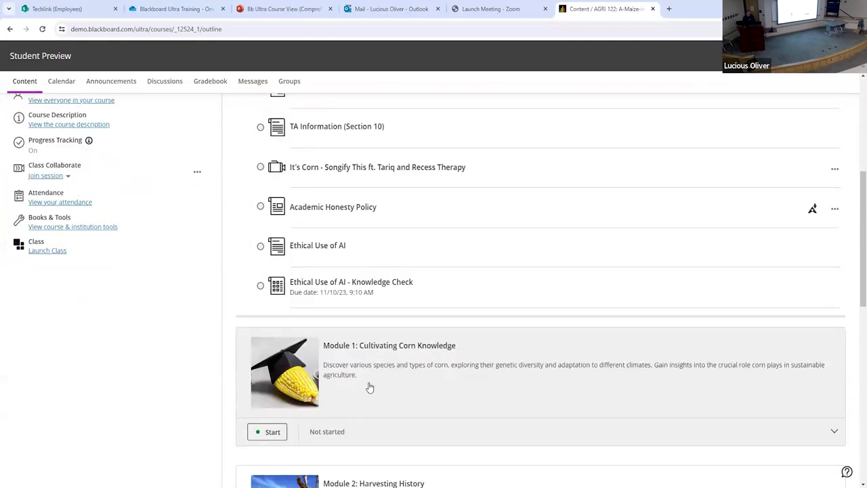
{"action": "left_click", "coordinate": [426, 359]}
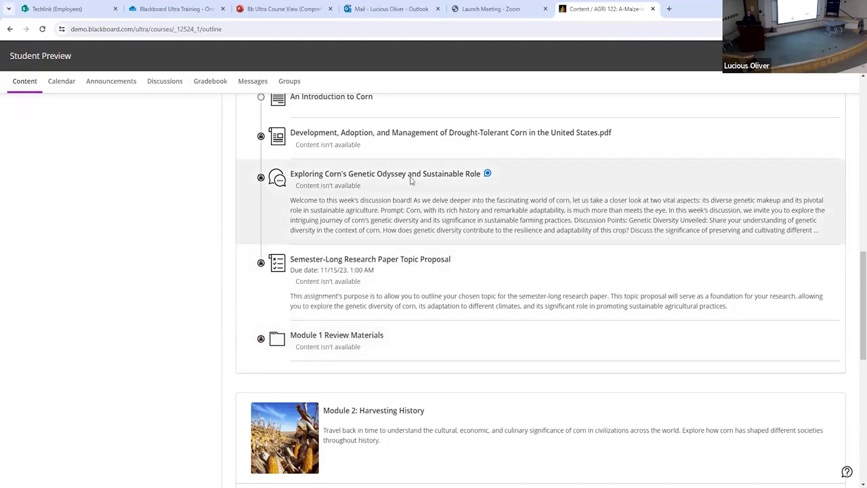
{"action": "scroll", "coordinate": [379, 195], "scroll_direction": "up", "scroll_amount": 3}
{"action": "scroll", "coordinate": [378, 196], "scroll_direction": "up", "scroll_amount": 10}
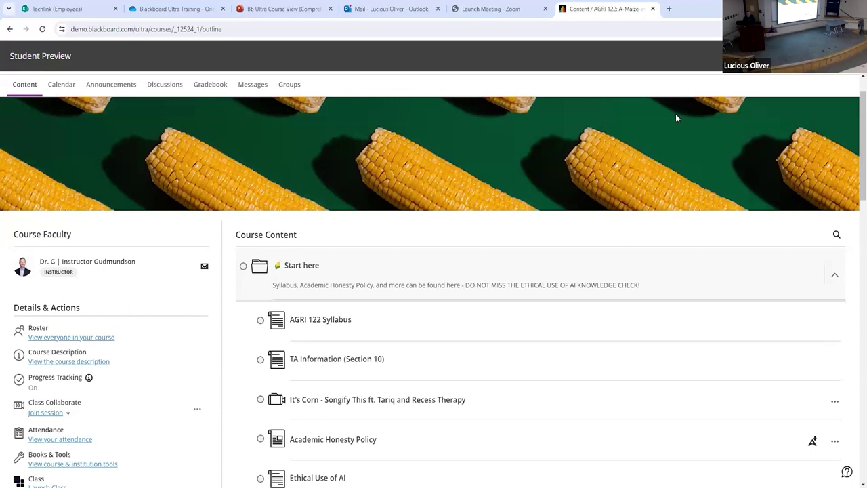
{"action": "left_click", "coordinate": [258, 88]}
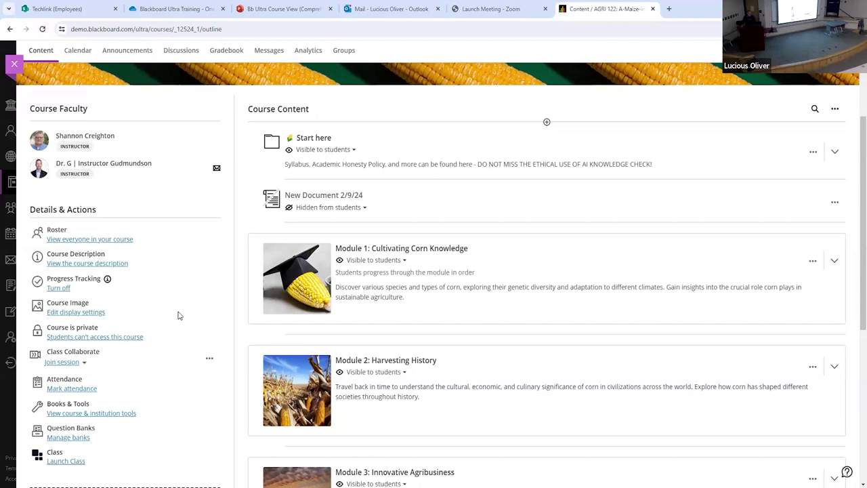
Step: Expand Module 1 to show its list of items
{"action": "left_click", "coordinate": [401, 248]}
{"action": "scroll", "coordinate": [429, 227], "scroll_direction": "up", "scroll_amount": 2}
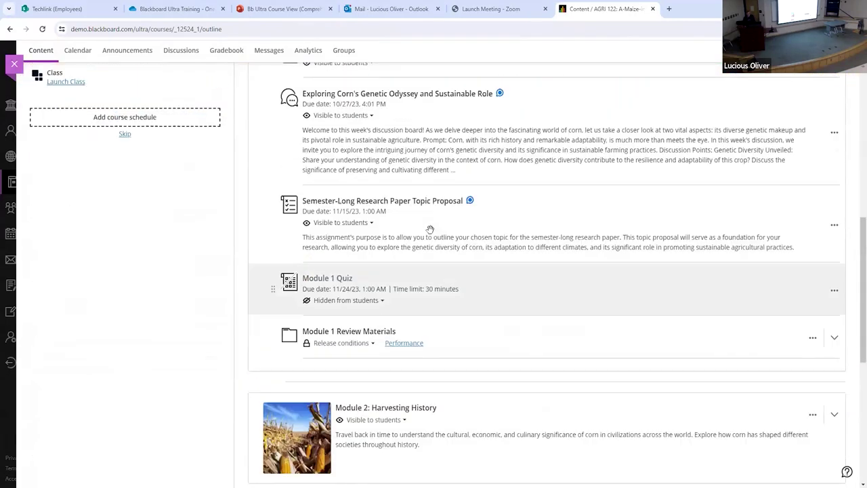
{"action": "scroll", "coordinate": [428, 228], "scroll_direction": "up", "scroll_amount": 3}
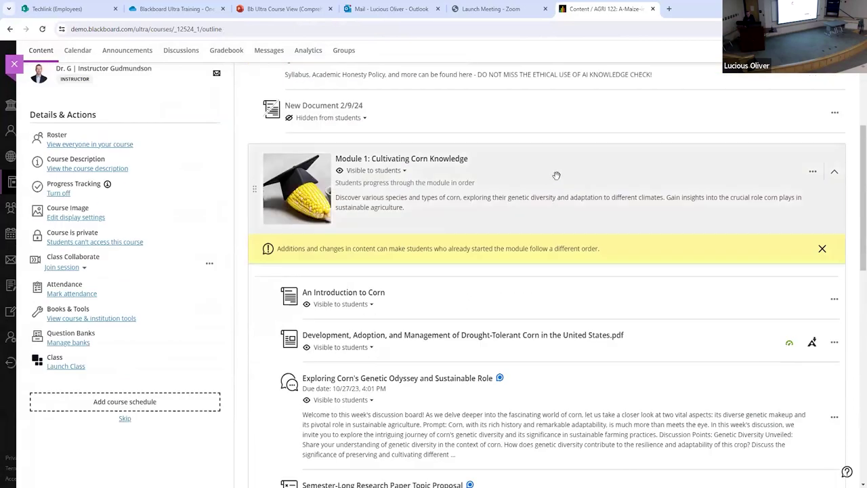
{"action": "left_click", "coordinate": [642, 159]}
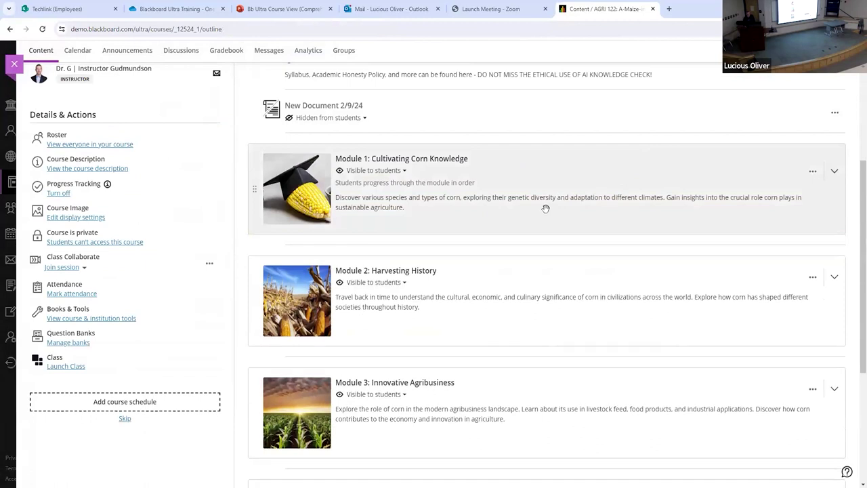
{"action": "left_click", "coordinate": [558, 211]}
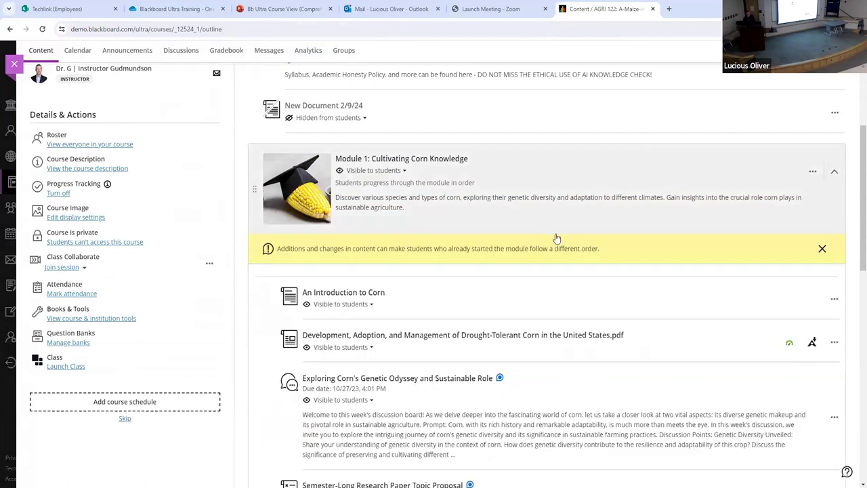
{"action": "scroll", "coordinate": [555, 234], "scroll_direction": "down", "scroll_amount": 3}
{"action": "scroll", "coordinate": [556, 234], "scroll_direction": "down", "scroll_amount": 2}
Step: Expand Module 1 Review Materials and open its Performance release conditions
{"action": "mouse_move", "coordinate": [415, 349]}
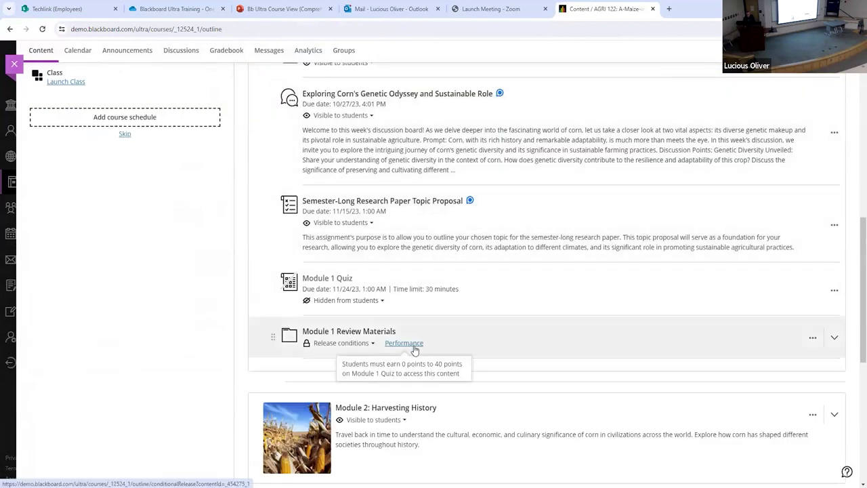
{"action": "scroll", "coordinate": [732, 233], "scroll_direction": "up", "scroll_amount": 2}
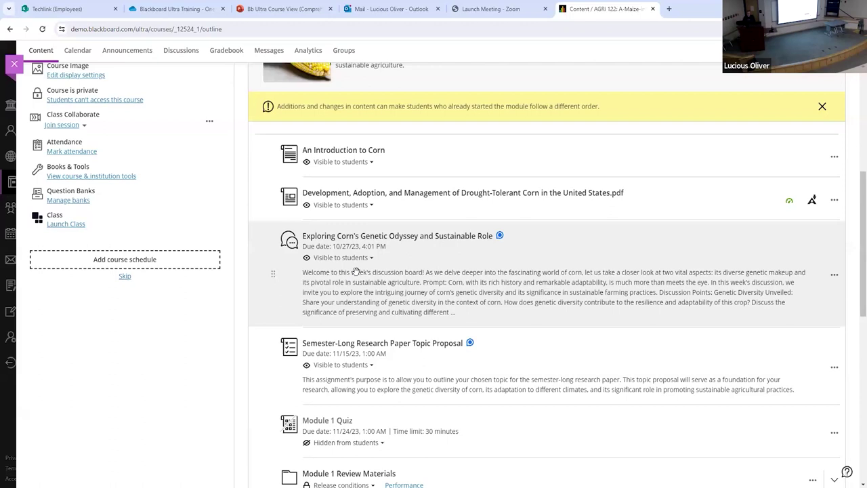
{"action": "scroll", "coordinate": [449, 168], "scroll_direction": "up", "scroll_amount": 2}
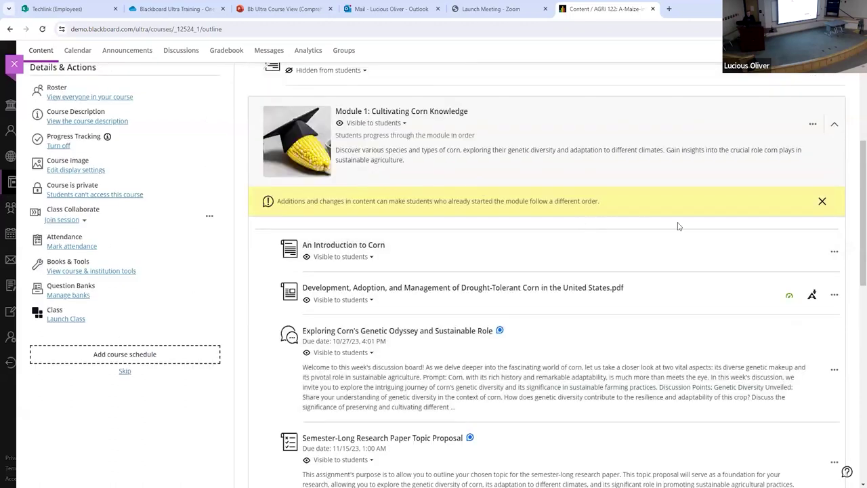
{"action": "scroll", "coordinate": [678, 226], "scroll_direction": "up", "scroll_amount": 2}
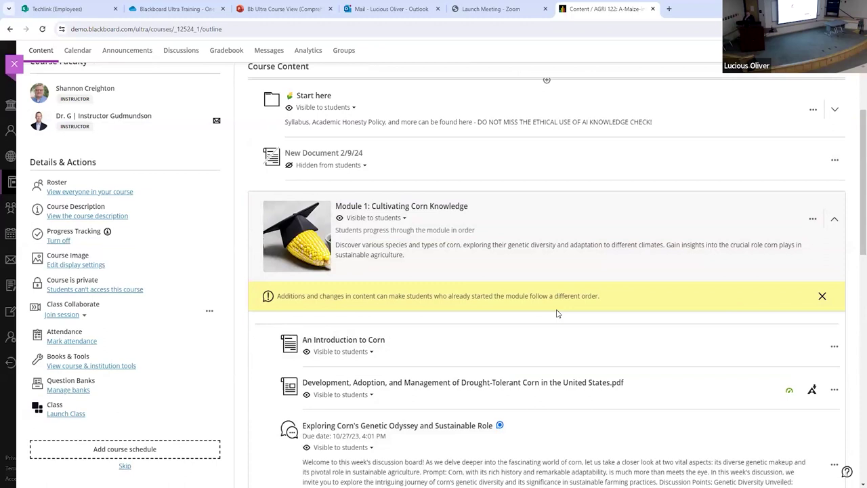
{"action": "scroll", "coordinate": [516, 314], "scroll_direction": "down", "scroll_amount": 4}
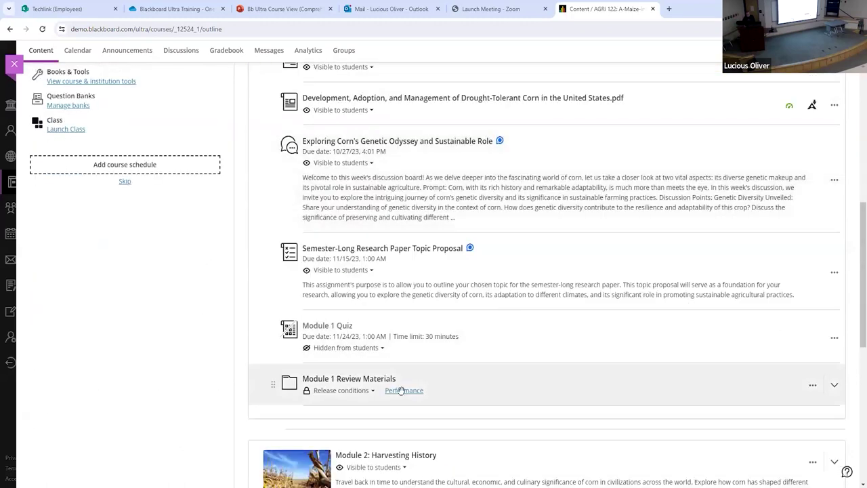
{"action": "left_click", "coordinate": [400, 391]}
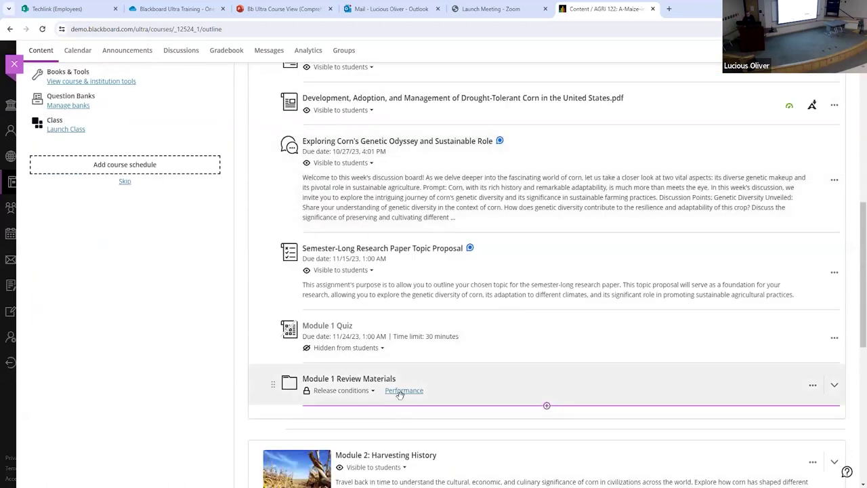
{"action": "left_click", "coordinate": [401, 392]}
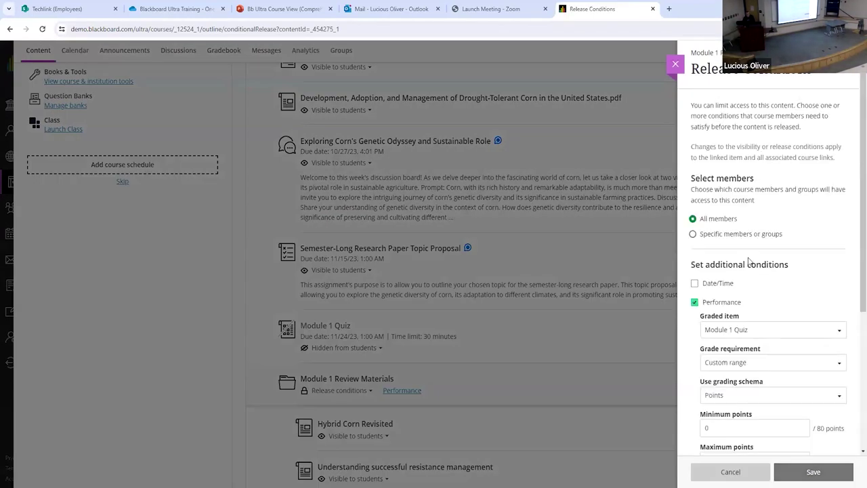
Step: Review the release options, keeping Module 1 Quiz as graded item with Custom range
{"action": "scroll", "coordinate": [750, 281], "scroll_direction": "down", "scroll_amount": 3}
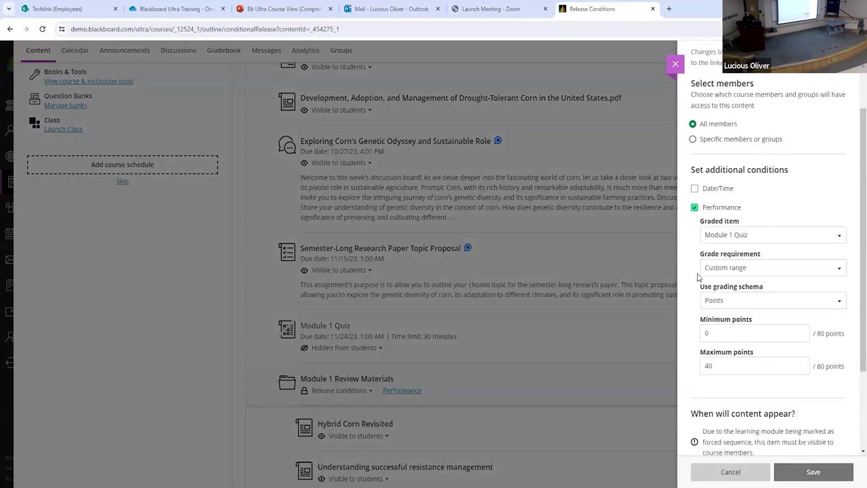
{"action": "left_click", "coordinate": [745, 236]}
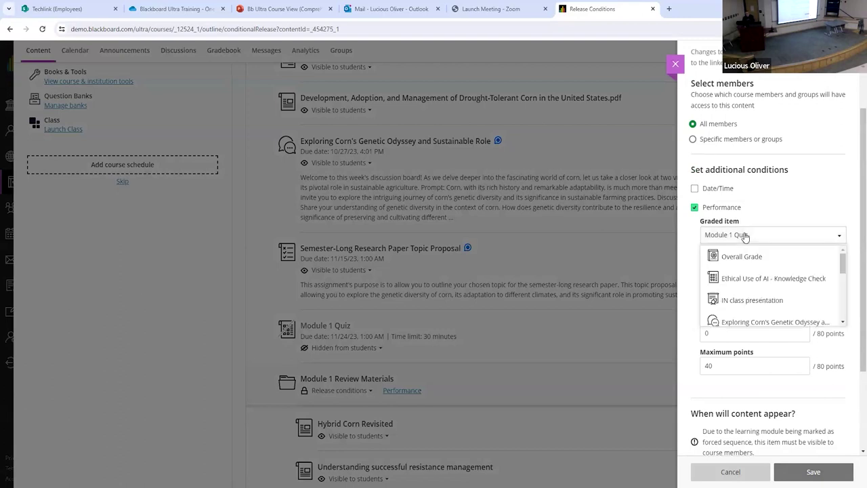
{"action": "left_click", "coordinate": [783, 237]}
{"action": "left_click", "coordinate": [761, 268]}
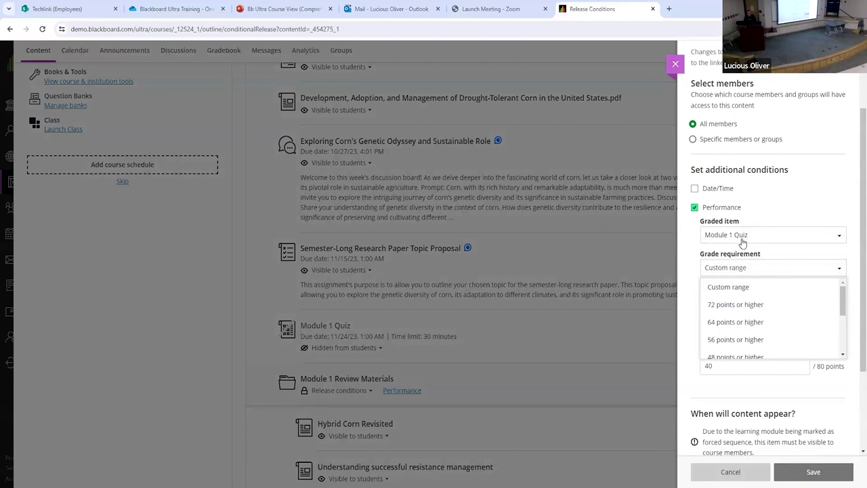
{"action": "left_click", "coordinate": [743, 237]}
{"action": "left_click", "coordinate": [743, 237]}
{"action": "left_click", "coordinate": [747, 268]}
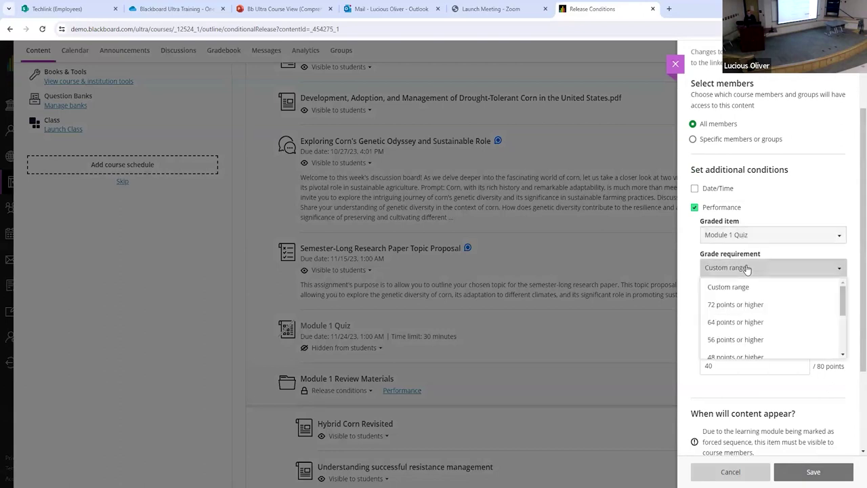
{"action": "left_click", "coordinate": [832, 264]}
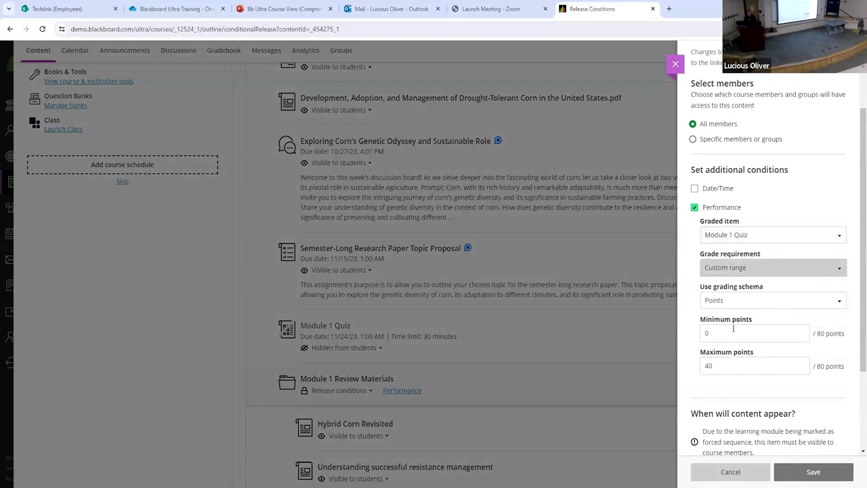
Step: Keep the 40-point maximum, enable Date/Time and uncheck the Performance condition
{"action": "double_click", "coordinate": [730, 366]}
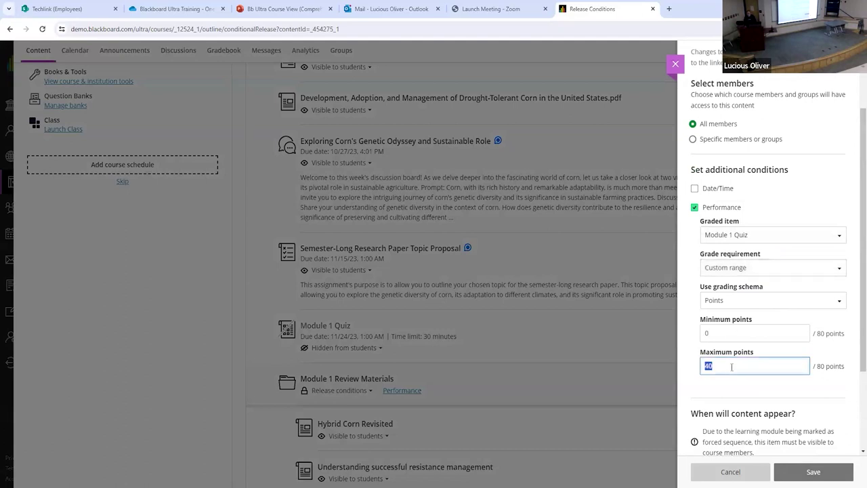
{"action": "scroll", "coordinate": [730, 322], "scroll_direction": "down", "scroll_amount": 1}
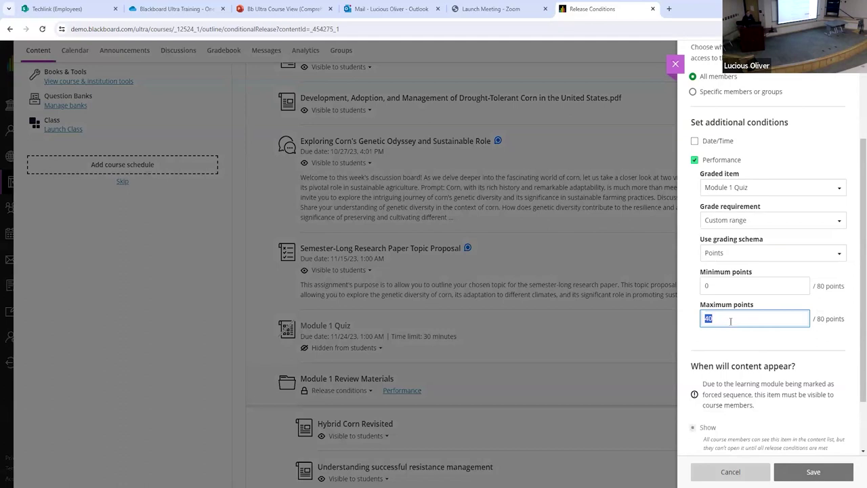
{"action": "left_click", "coordinate": [698, 154]}
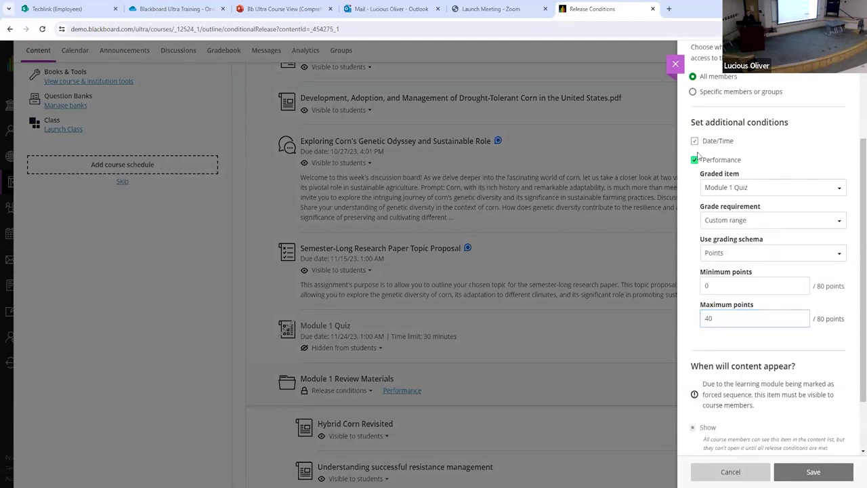
{"action": "left_click", "coordinate": [695, 144]}
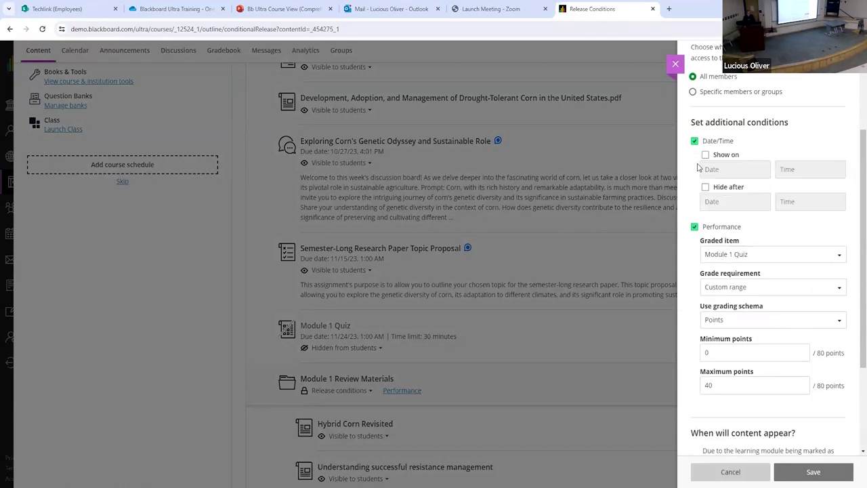
{"action": "left_click", "coordinate": [695, 228]}
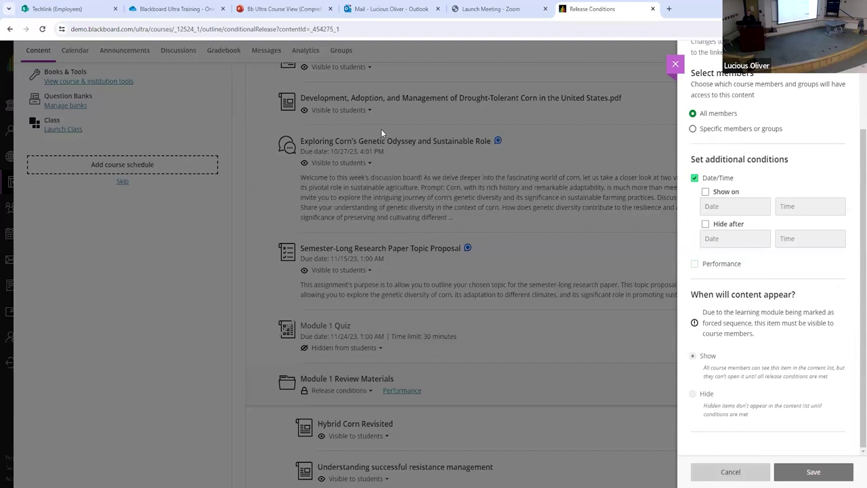
Step: Enable Show on and Hide after dates, and try Specific members before reverting to All members
{"action": "left_click", "coordinate": [705, 192]}
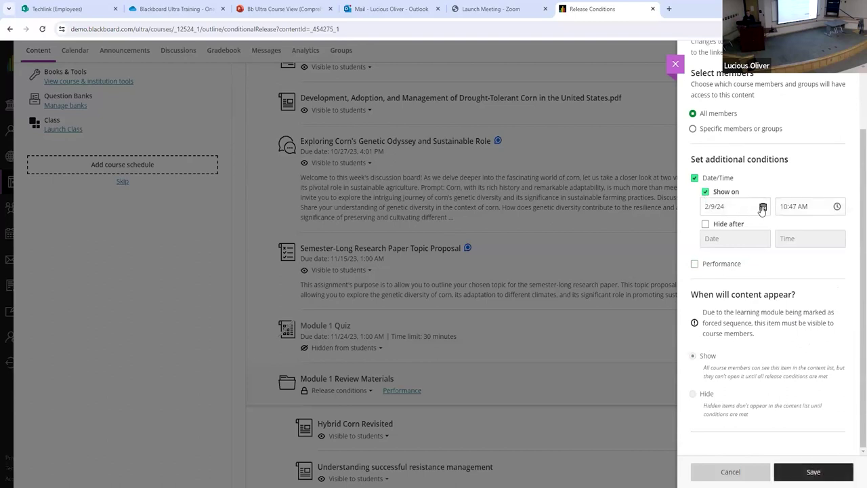
{"action": "left_click", "coordinate": [704, 224]}
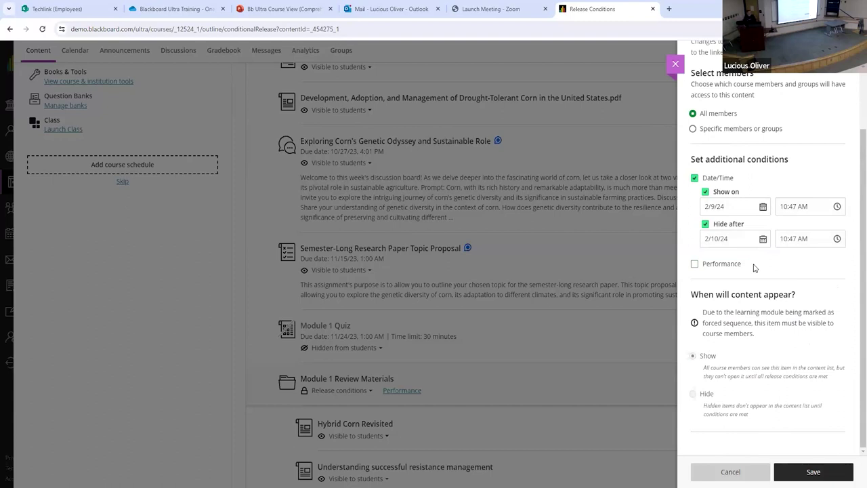
{"action": "left_click", "coordinate": [727, 130]}
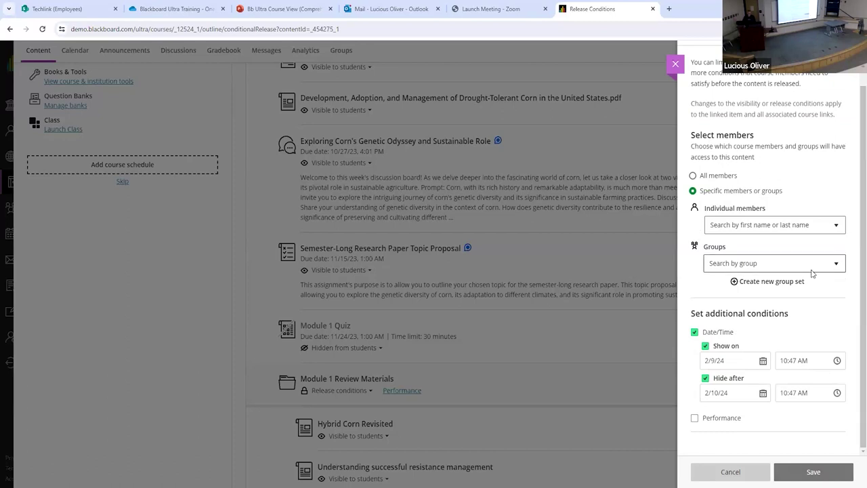
{"action": "left_click", "coordinate": [692, 176]}
Step: Close the release conditions panel, discarding the unsaved changes
{"action": "scroll", "coordinate": [812, 255], "scroll_direction": "down", "scroll_amount": 2}
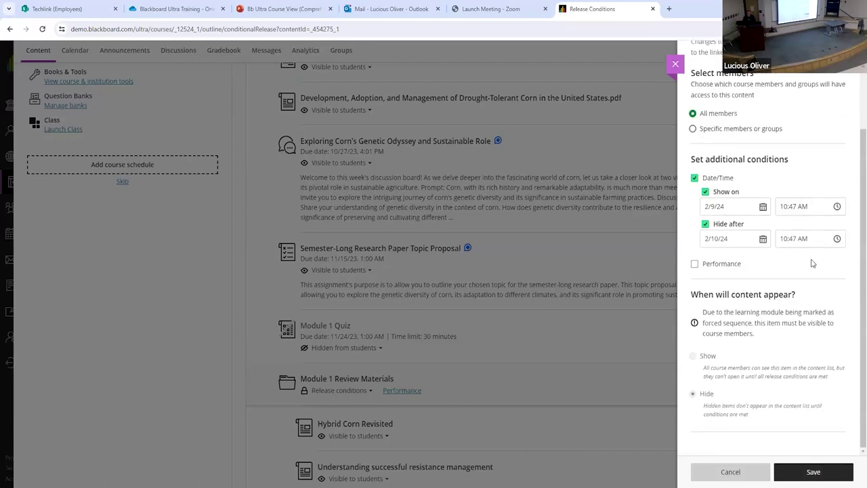
{"action": "left_click", "coordinate": [675, 64]}
{"action": "left_click", "coordinate": [509, 167]}
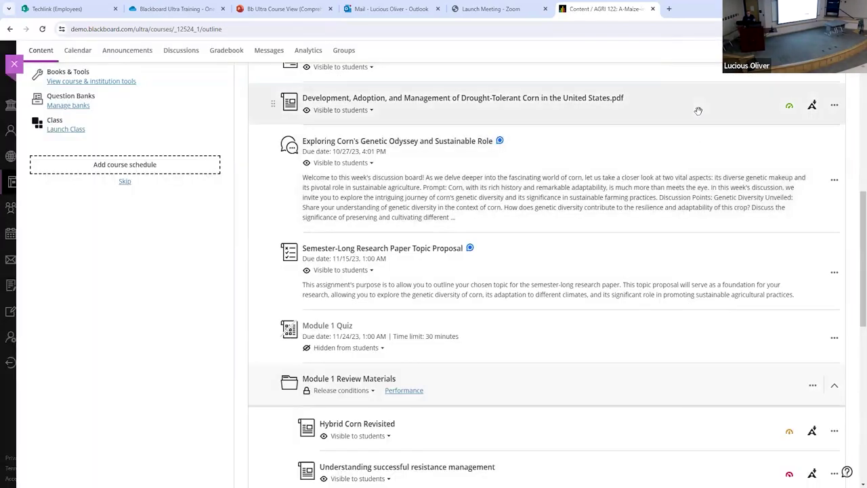
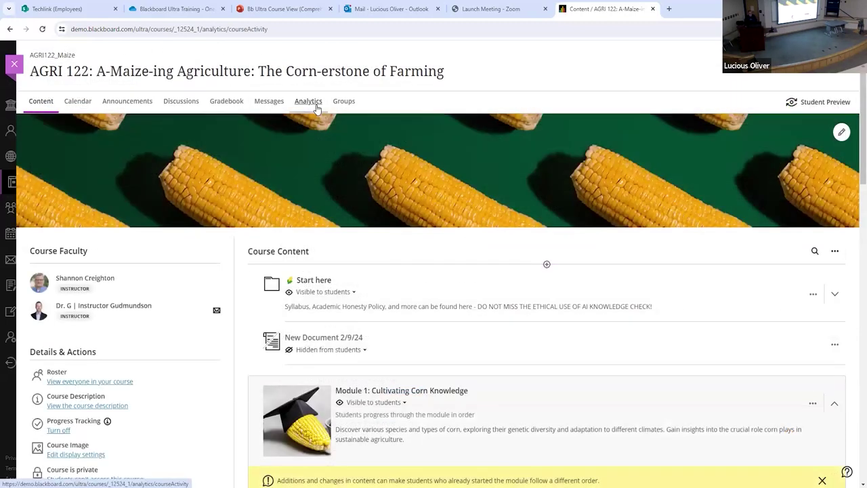
Step: Open the Course Activity alert settings and review the grade, missed-due-date and last-access thresholds
{"action": "left_click", "coordinate": [311, 103]}
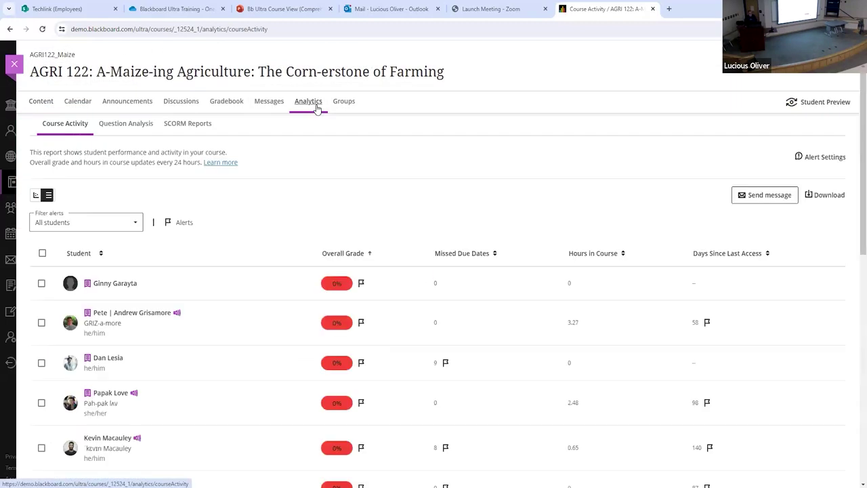
{"action": "left_click", "coordinate": [830, 157]}
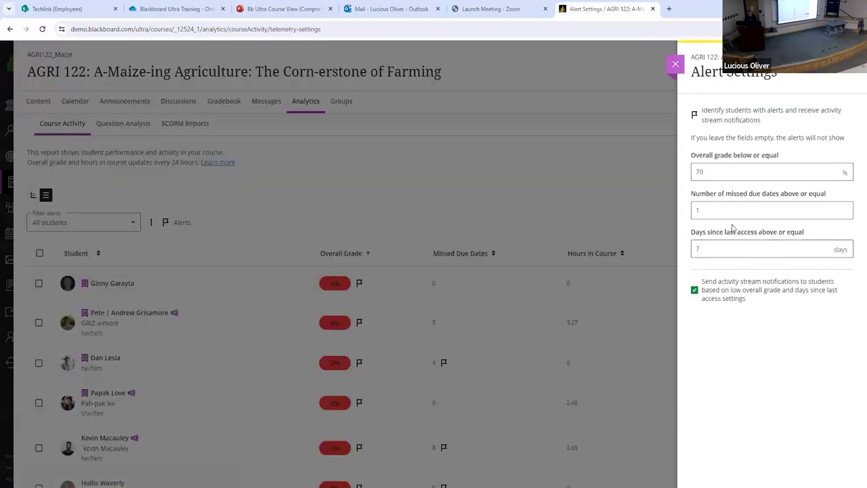
{"action": "left_click", "coordinate": [713, 172]}
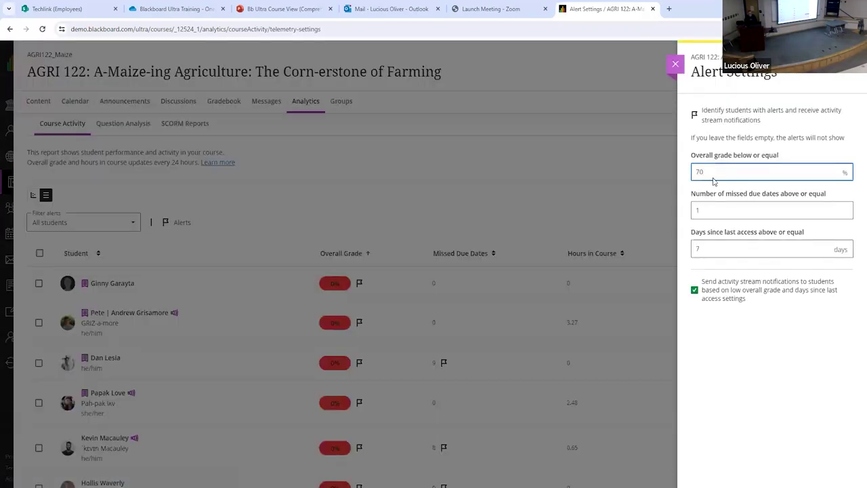
{"action": "left_click", "coordinate": [710, 208]}
{"action": "left_click", "coordinate": [722, 250]}
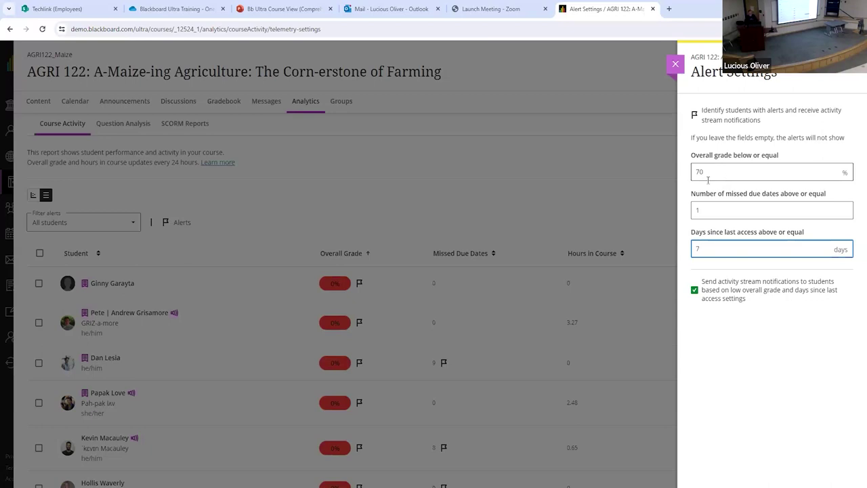
Step: Change the overall grade alert threshold from 70% to 80% and close the settings
{"action": "double_click", "coordinate": [719, 169]}
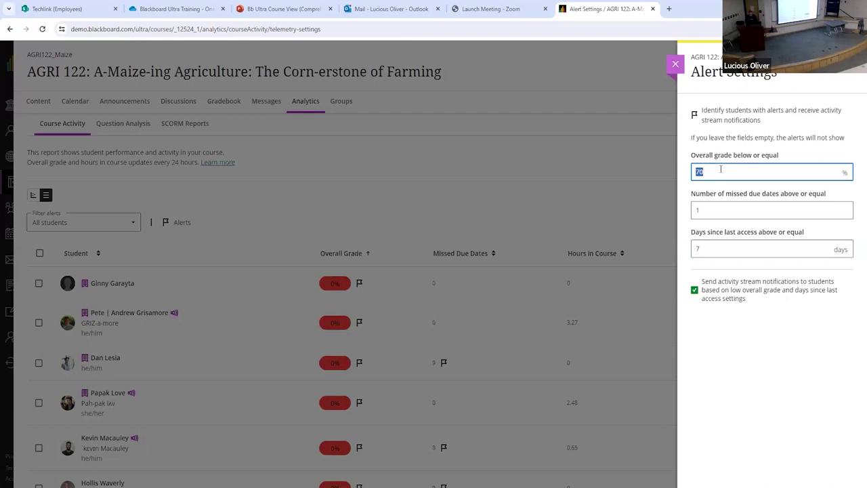
{"action": "type", "text": "80"}
{"action": "left_click", "coordinate": [749, 214]}
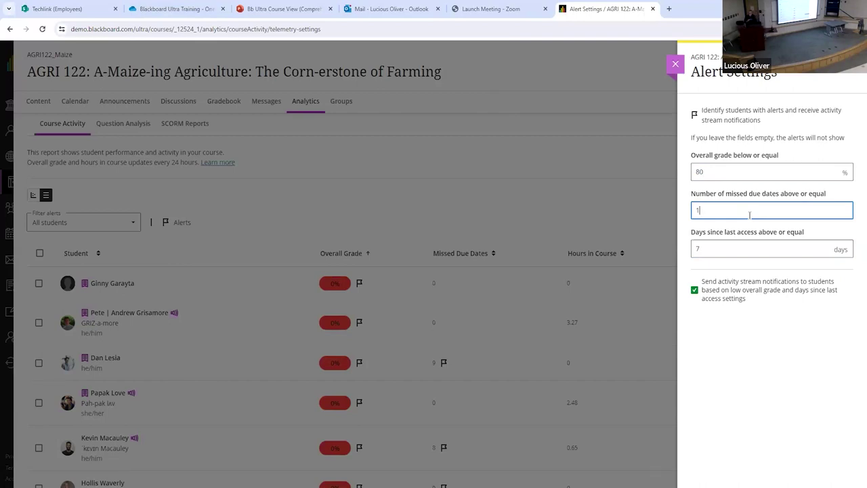
{"action": "left_click", "coordinate": [674, 69]}
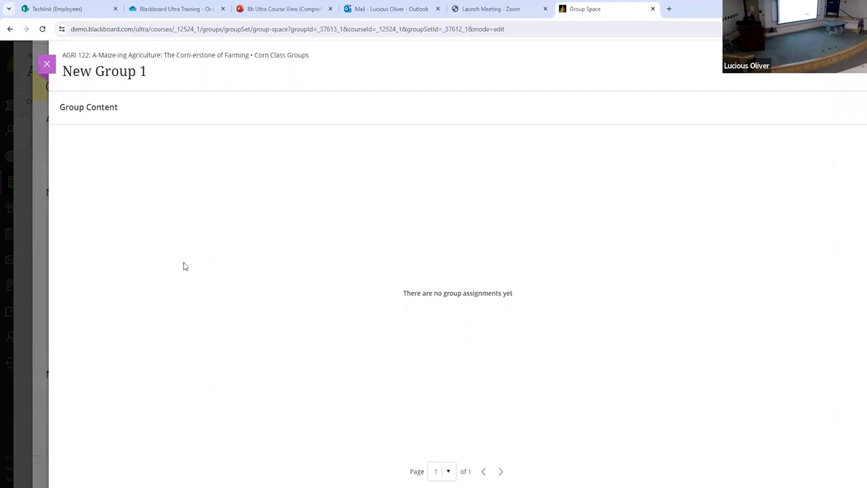
Step: Close the New Group 1 space and the Corn Class Groups editor, then leave the course
{"action": "left_click", "coordinate": [47, 65]}
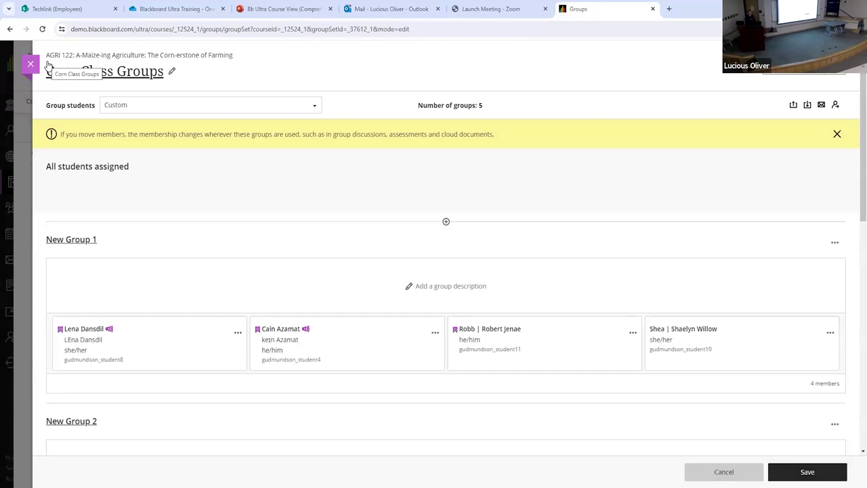
{"action": "left_click", "coordinate": [30, 65]}
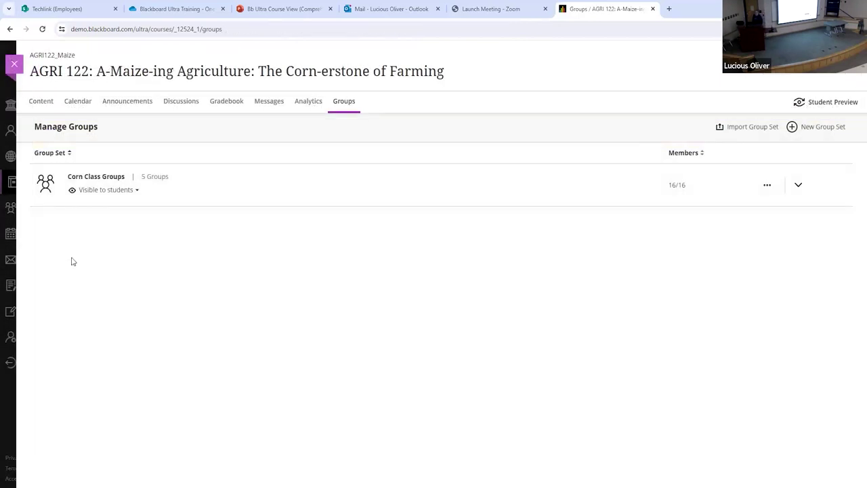
{"action": "left_click", "coordinate": [18, 67]}
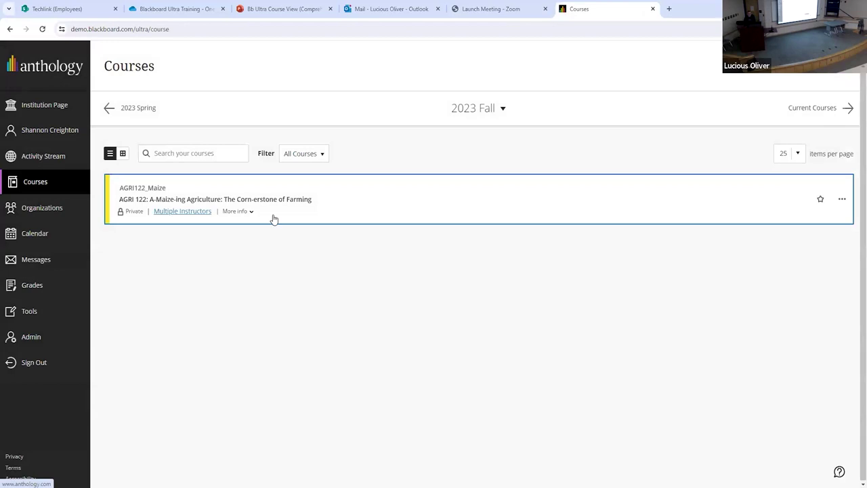
Step: Open AGRI 122, view the hidden New Document 2/9/24 item, then close it
{"action": "left_click", "coordinate": [316, 202]}
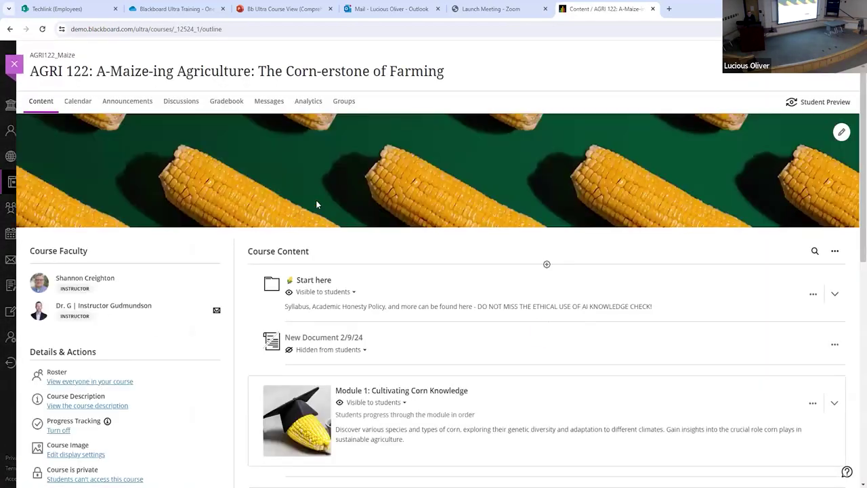
{"action": "scroll", "coordinate": [414, 314], "scroll_direction": "down", "scroll_amount": 2}
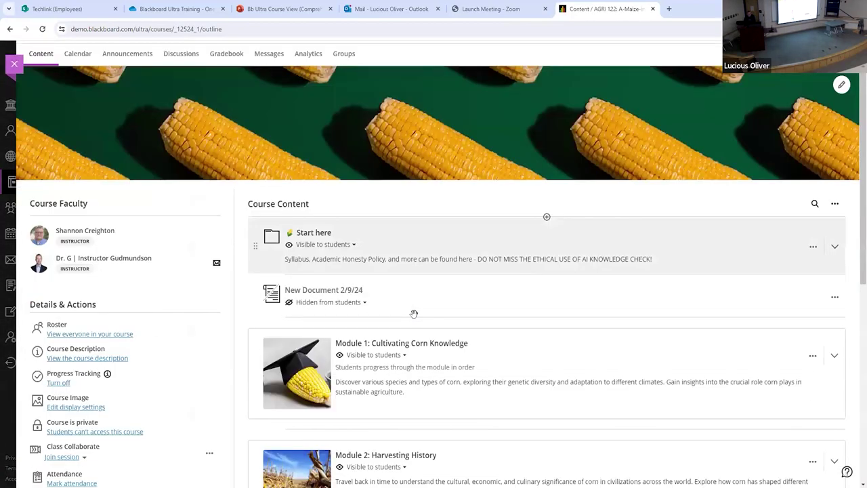
{"action": "left_click", "coordinate": [334, 243]}
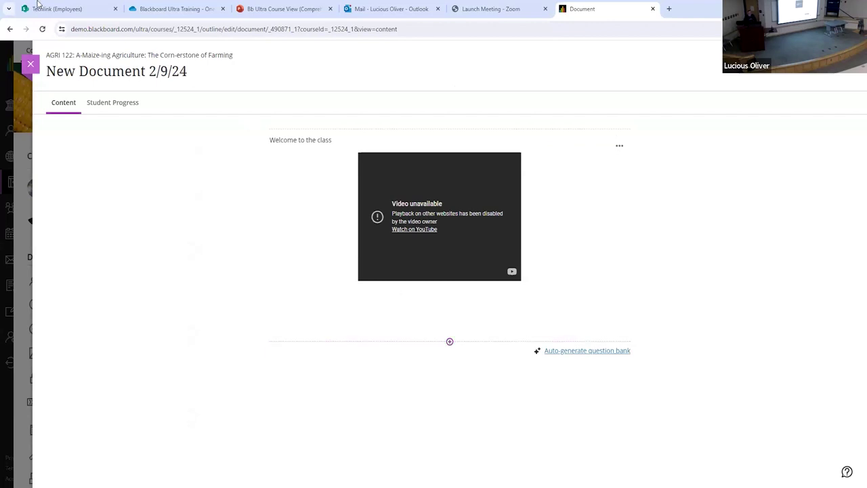
{"action": "left_click", "coordinate": [31, 64]}
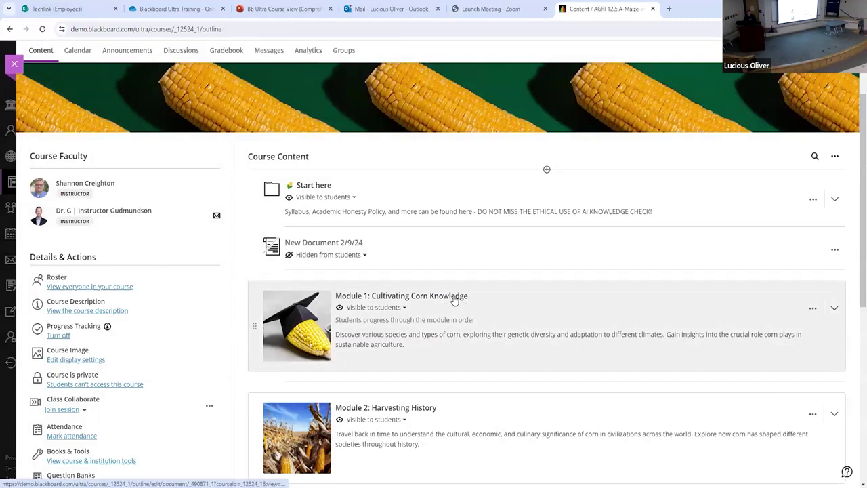
Step: Expand Module 1, open An Introduction to Corn, and check the Field of Corn.jpg accessibility feedback
{"action": "left_click", "coordinate": [453, 299]}
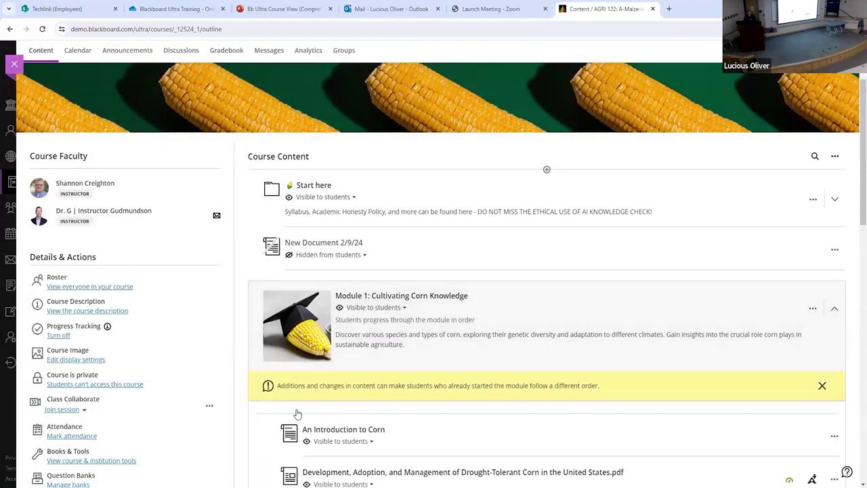
{"action": "scroll", "coordinate": [329, 410], "scroll_direction": "down", "scroll_amount": 2}
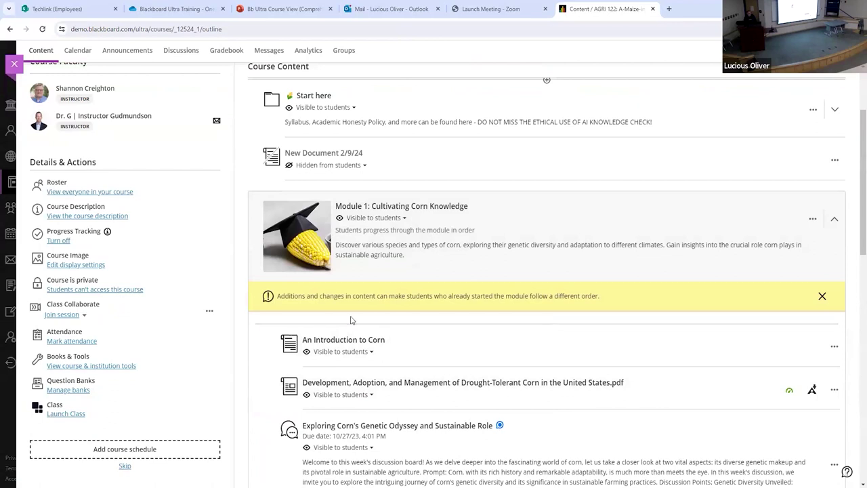
{"action": "scroll", "coordinate": [337, 394], "scroll_direction": "down", "scroll_amount": 1}
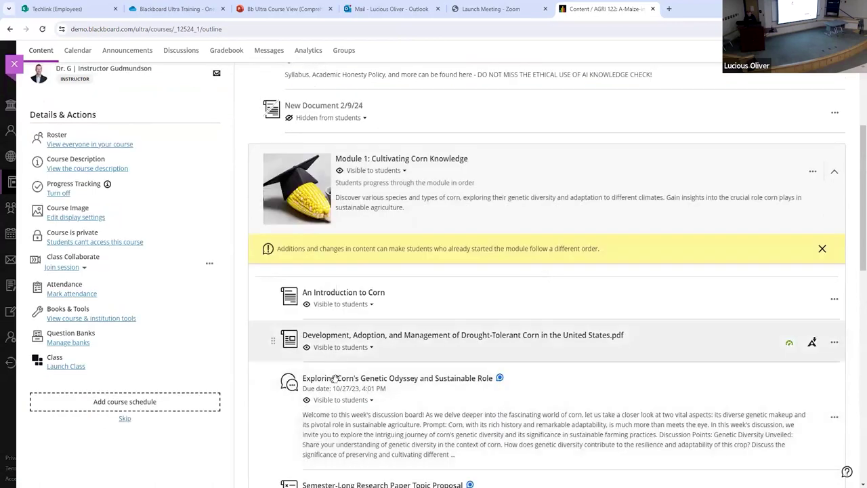
{"action": "scroll", "coordinate": [338, 430], "scroll_direction": "down", "scroll_amount": 2}
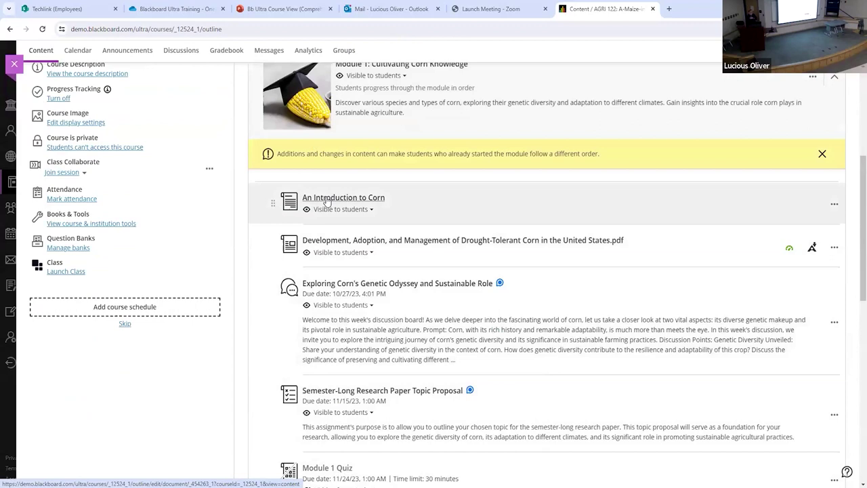
{"action": "left_click", "coordinate": [327, 199]}
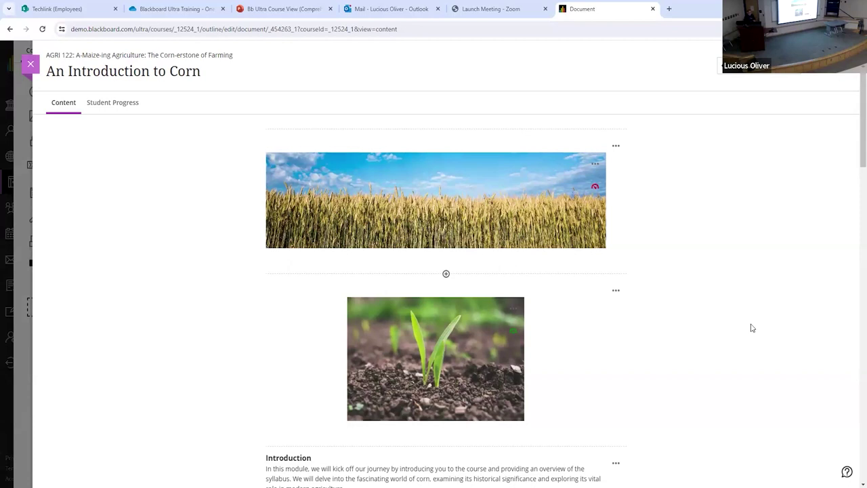
{"action": "left_click", "coordinate": [594, 189]}
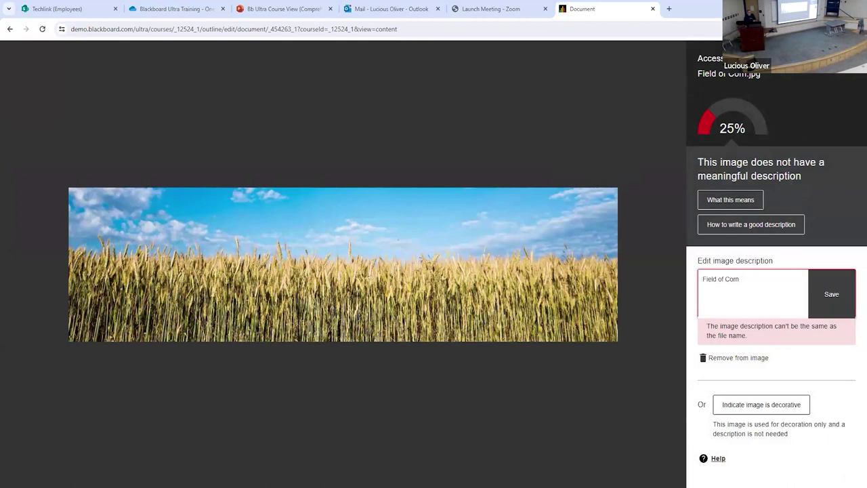
{"action": "key", "text": "Escape"}
{"action": "scroll", "coordinate": [610, 350], "scroll_direction": "down", "scroll_amount": 3}
{"action": "scroll", "coordinate": [610, 351], "scroll_direction": "down", "scroll_amount": 3}
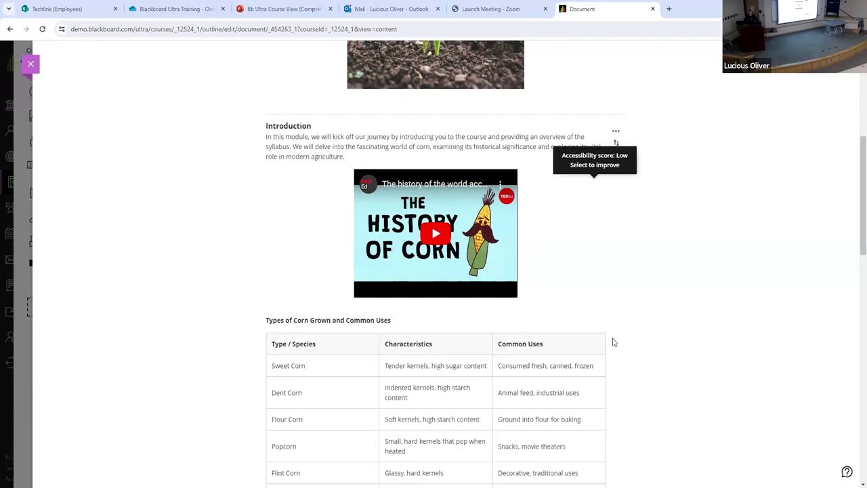
{"action": "scroll", "coordinate": [615, 188], "scroll_direction": "up", "scroll_amount": 5}
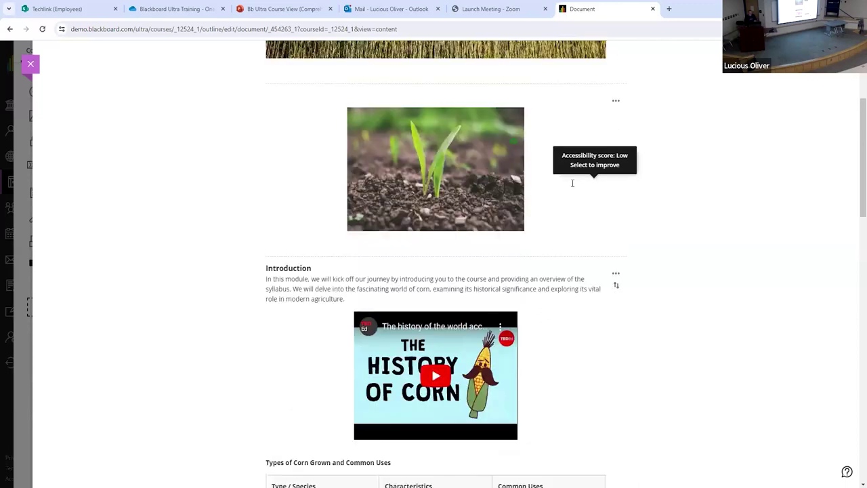
{"action": "left_click", "coordinate": [815, 71]}
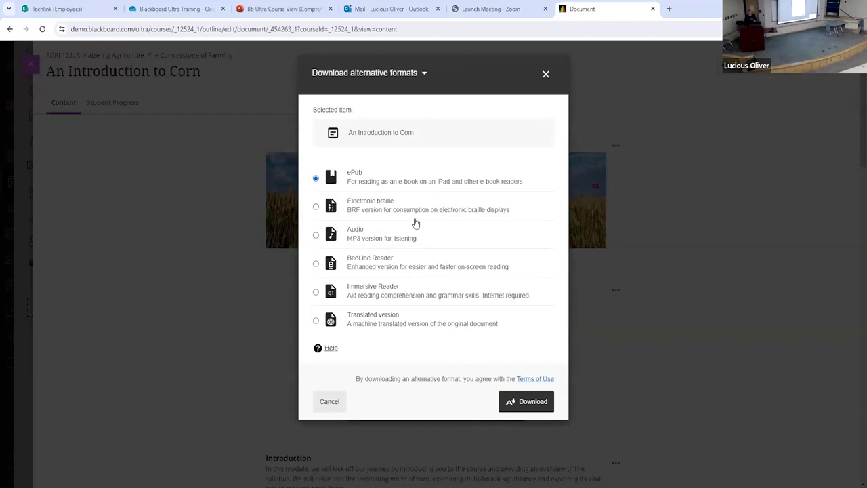
{"action": "left_click", "coordinate": [545, 77]}
{"action": "scroll", "coordinate": [682, 256], "scroll_direction": "down", "scroll_amount": 1}
{"action": "scroll", "coordinate": [682, 256], "scroll_direction": "down", "scroll_amount": 2}
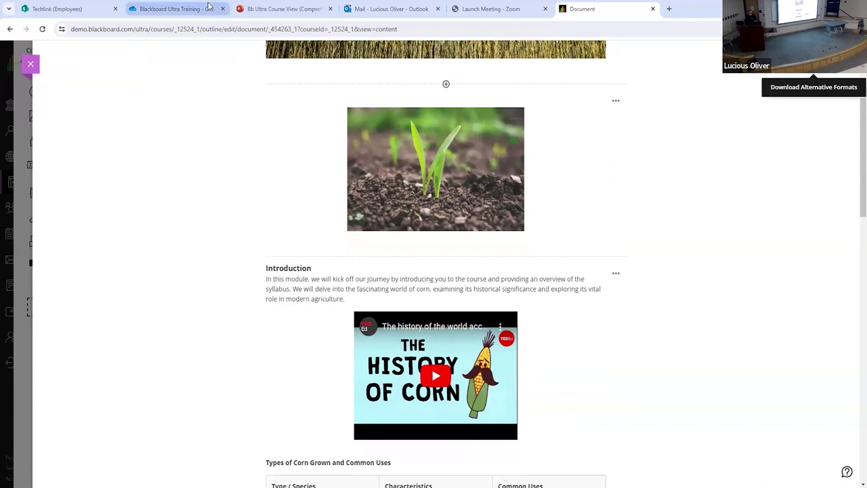
{"action": "scroll", "coordinate": [514, 197], "scroll_direction": "up", "scroll_amount": 1}
{"action": "mouse_move", "coordinate": [512, 193]}
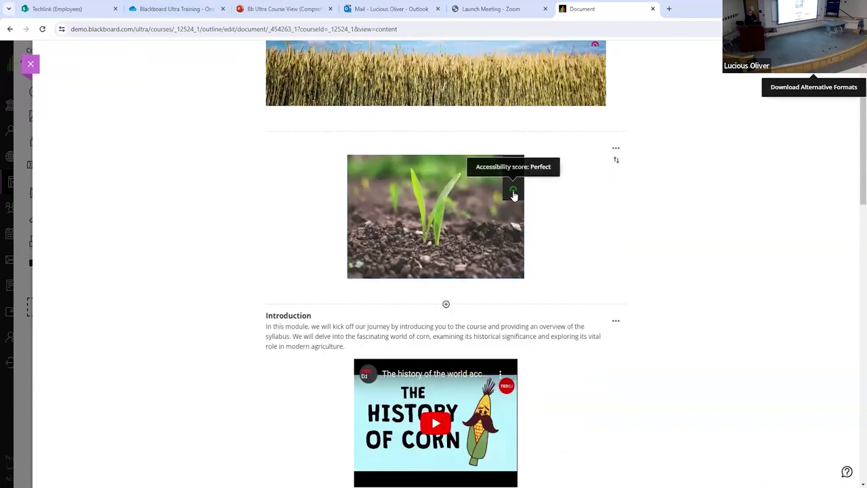
{"action": "scroll", "coordinate": [541, 203], "scroll_direction": "down", "scroll_amount": 7}
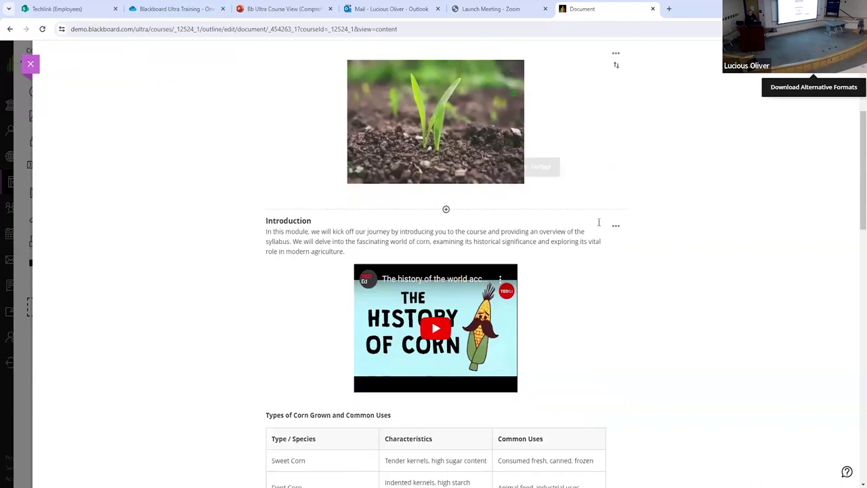
{"action": "scroll", "coordinate": [597, 221], "scroll_direction": "down", "scroll_amount": 2}
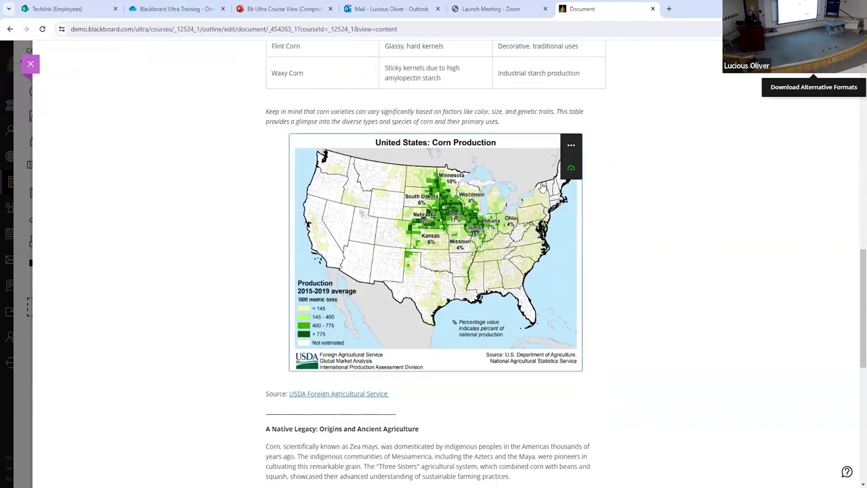
{"action": "mouse_move", "coordinate": [568, 174]}
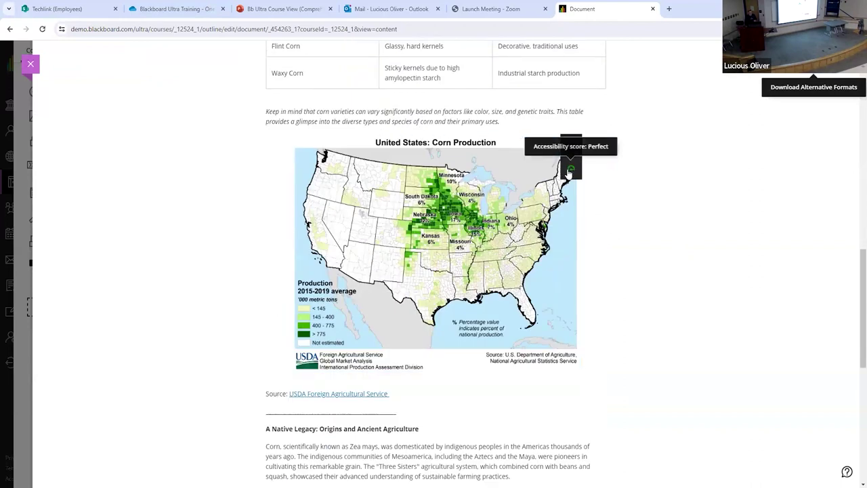